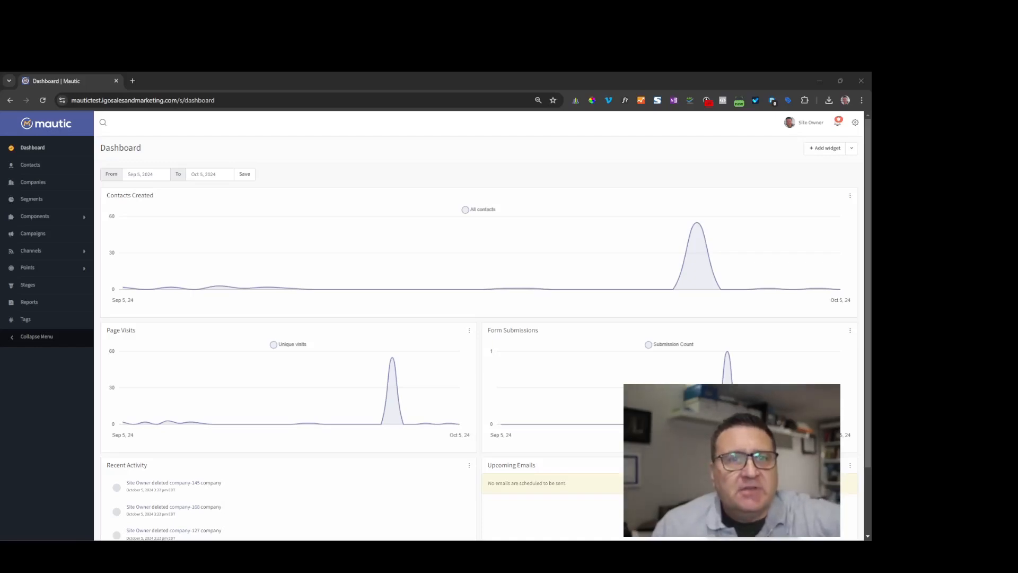
- Check Mautic's Contacts and Companies lists, confirming both are empty, and end on Contacts
left_click(642, 187)
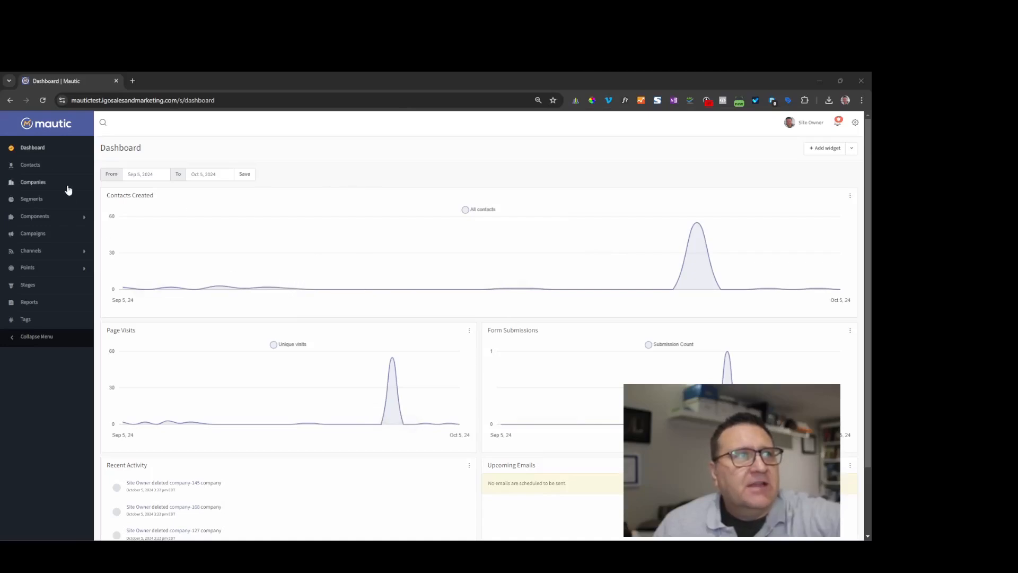
left_click(31, 167)
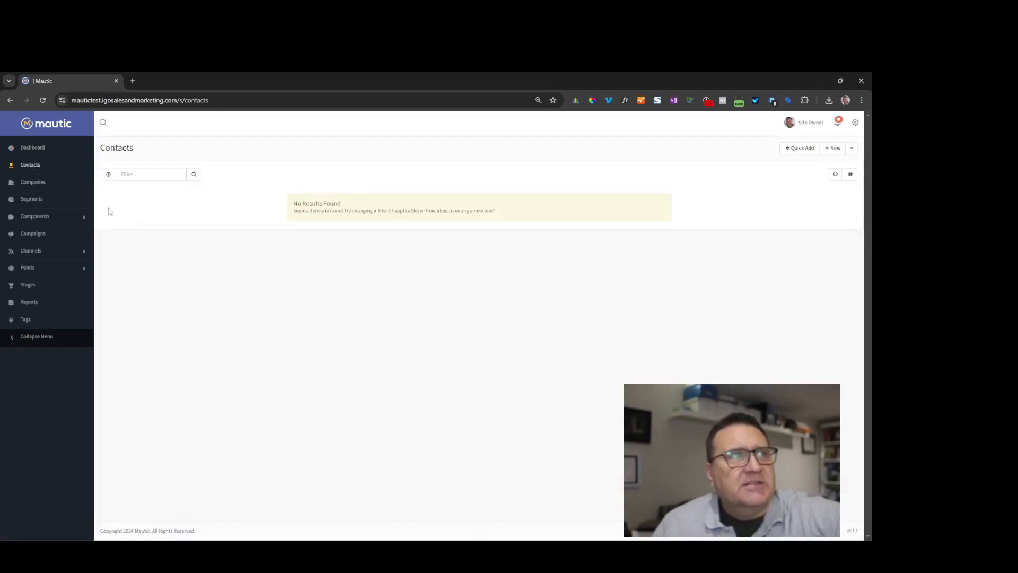
left_click(41, 183)
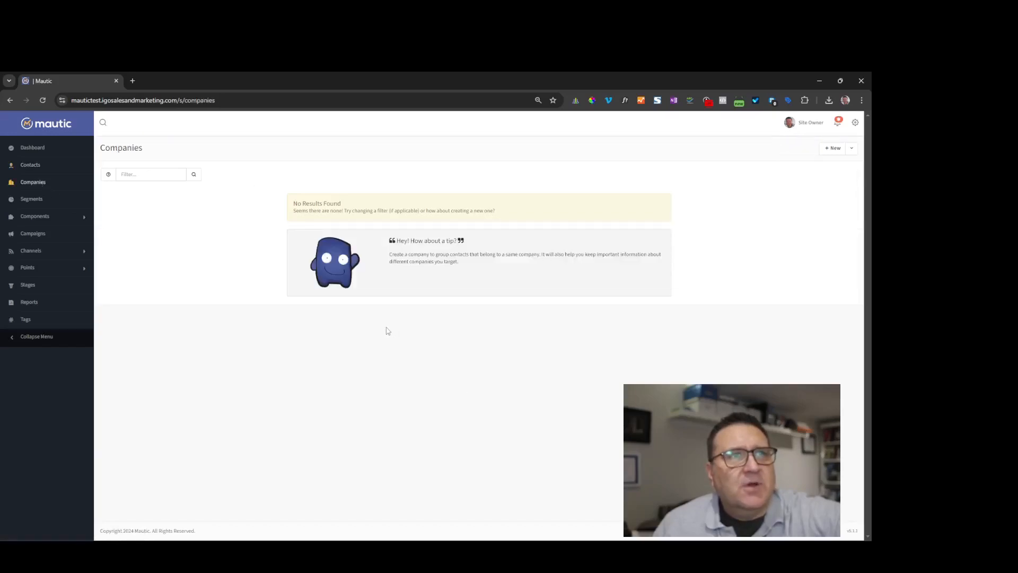
left_click(33, 167)
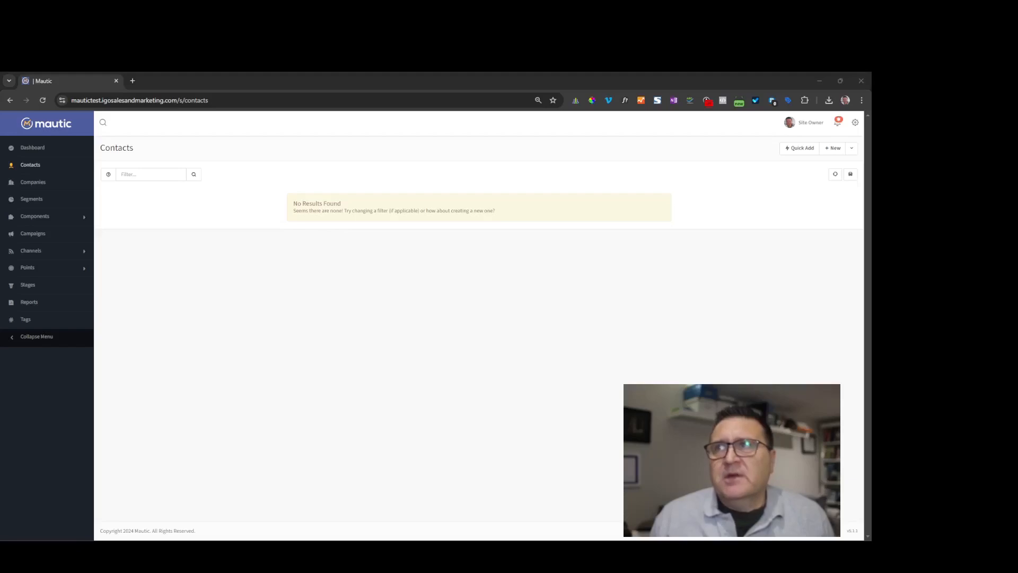
- Dock SuiteCRM as a tab beside Mautic and show Sales > Leads with 230 leads
left_click_drag(871, 339, 375, 76)
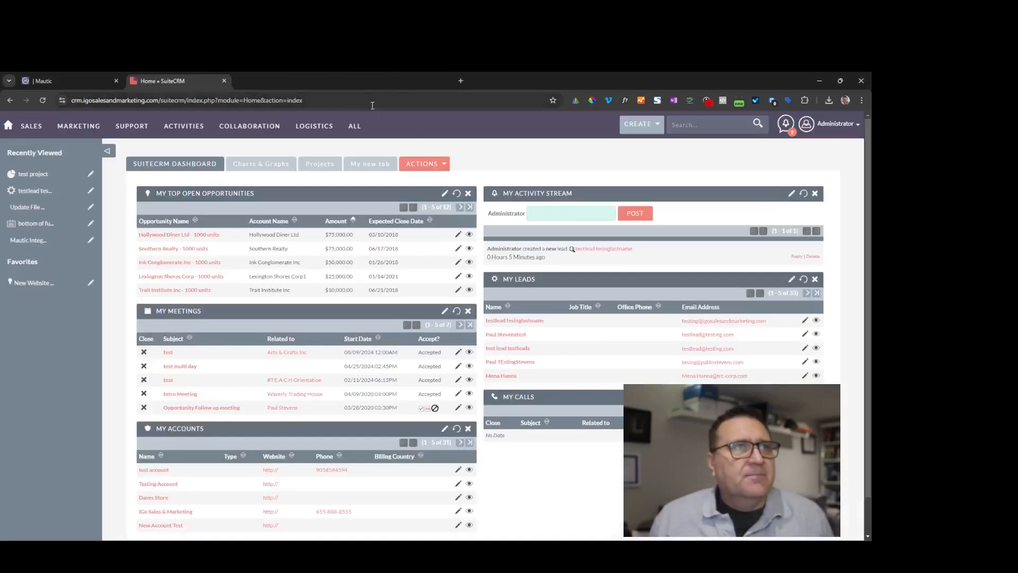
mouse_move(37, 132)
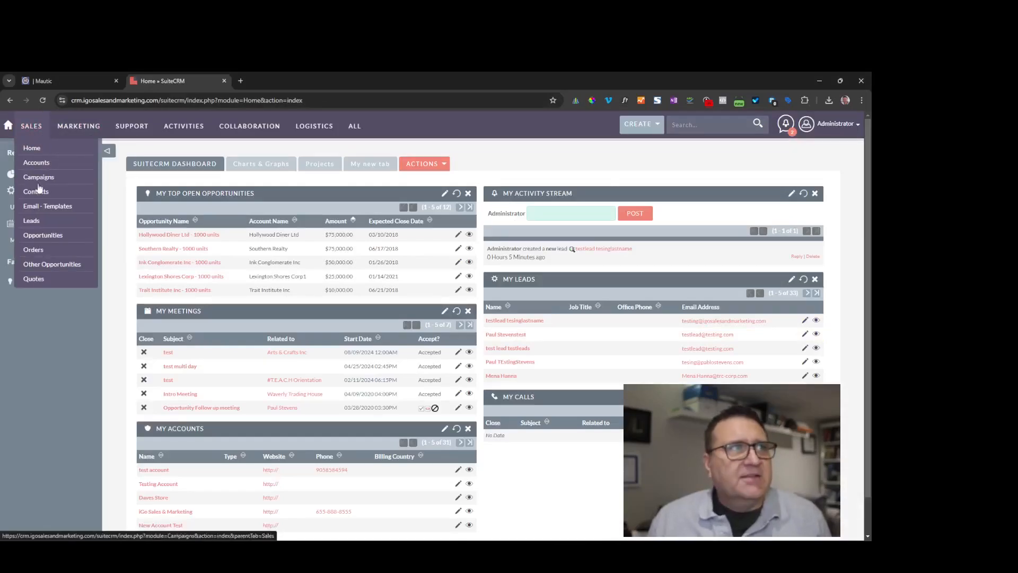
left_click(32, 221)
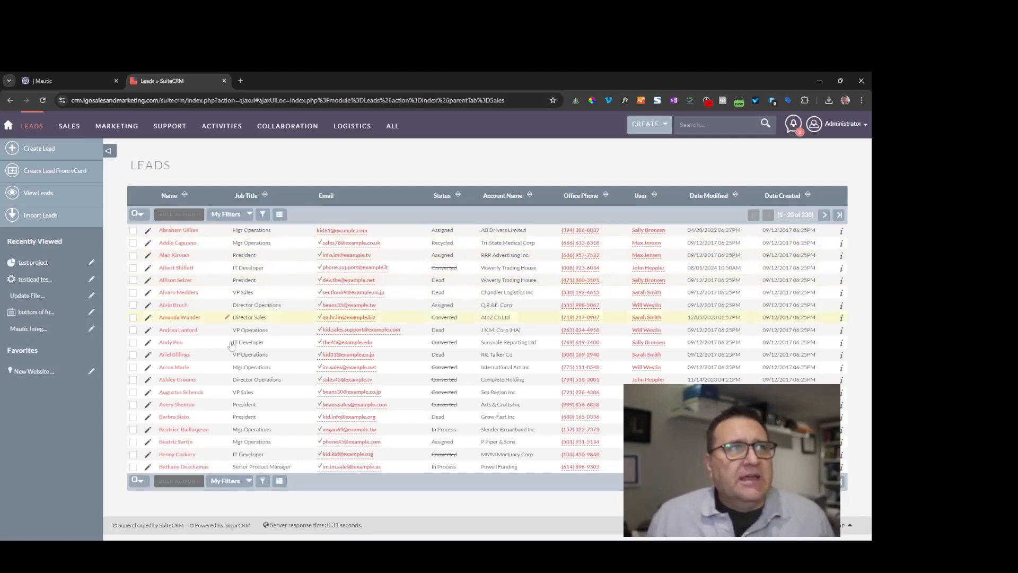
left_click(828, 125)
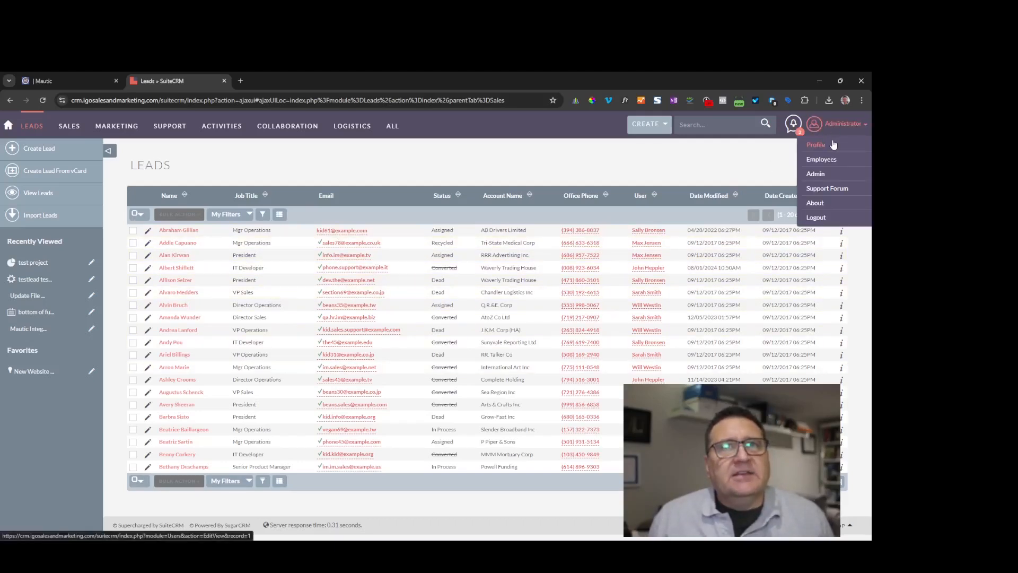
- From SuiteCRM Admin, go to OAuth Keys and start a new OAuth consumer key
left_click(817, 175)
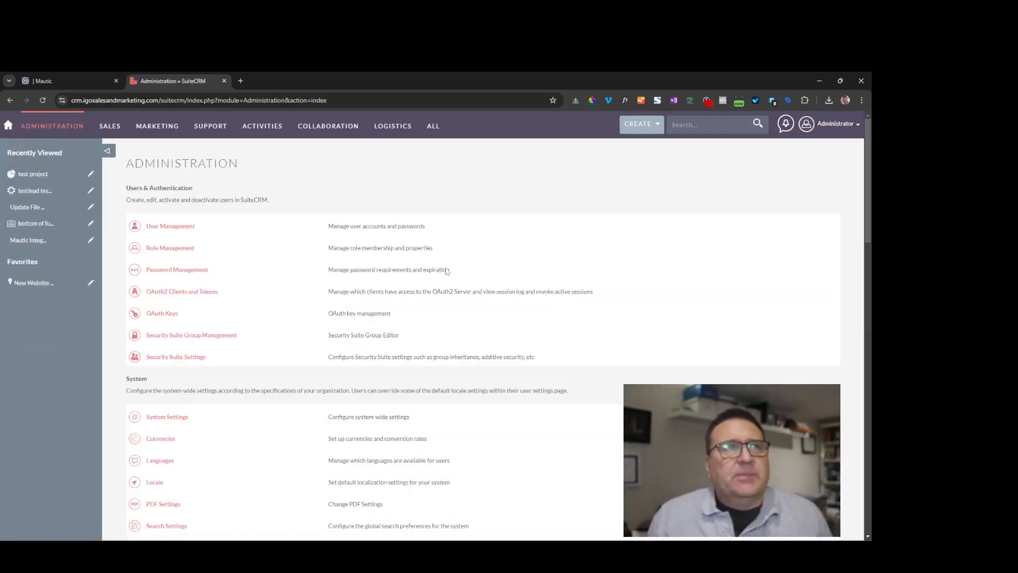
left_click(166, 316)
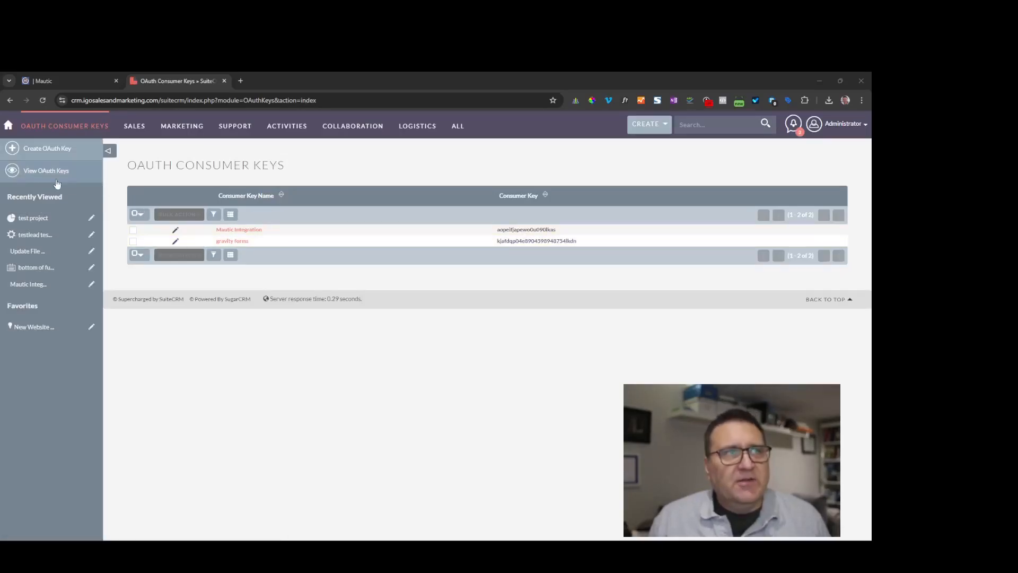
left_click(49, 151)
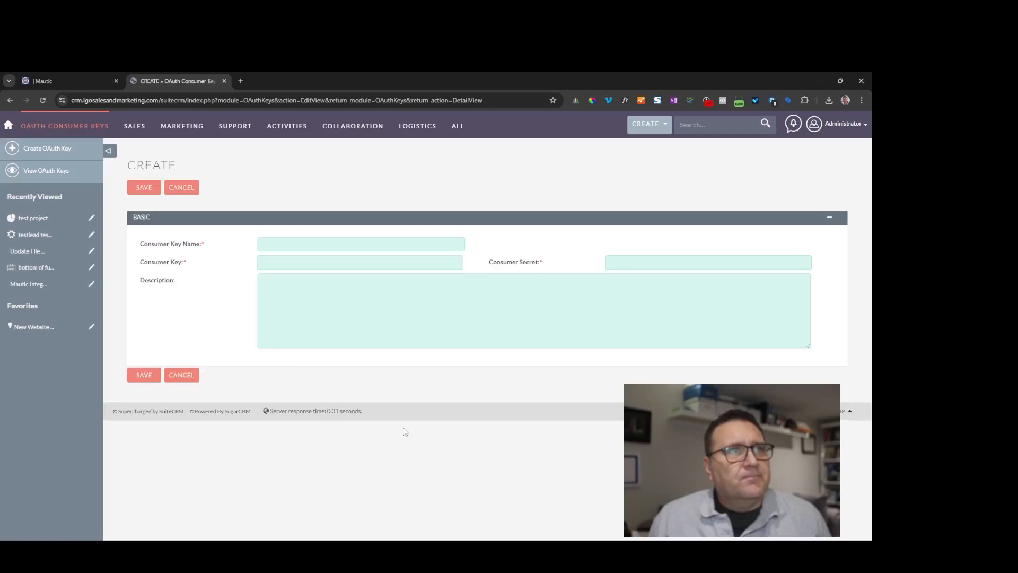
- Create OAuth key 'Mautictest 2' with a consumer key and consumer secret, and save it
left_click(287, 242)
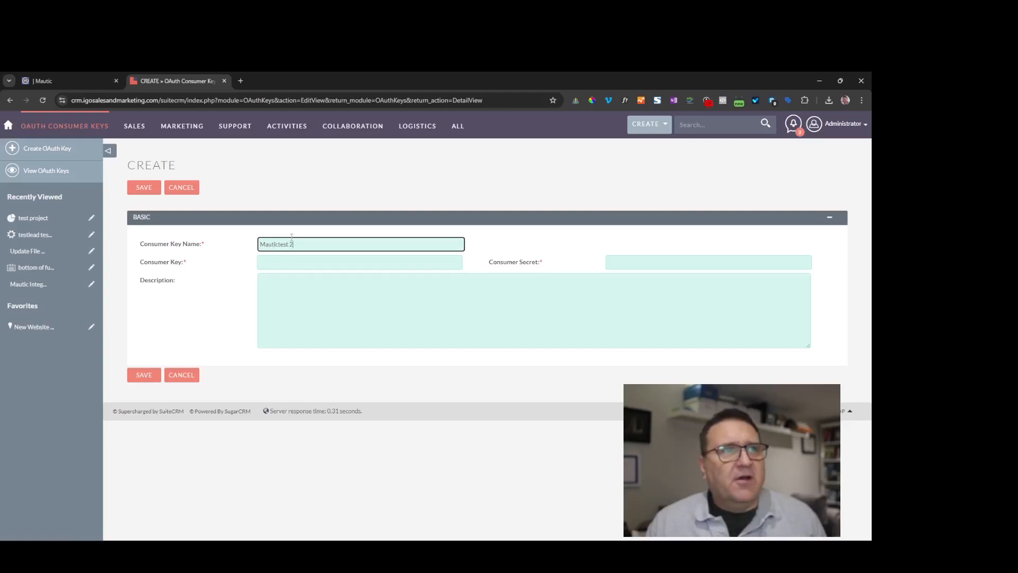
key("Tab")
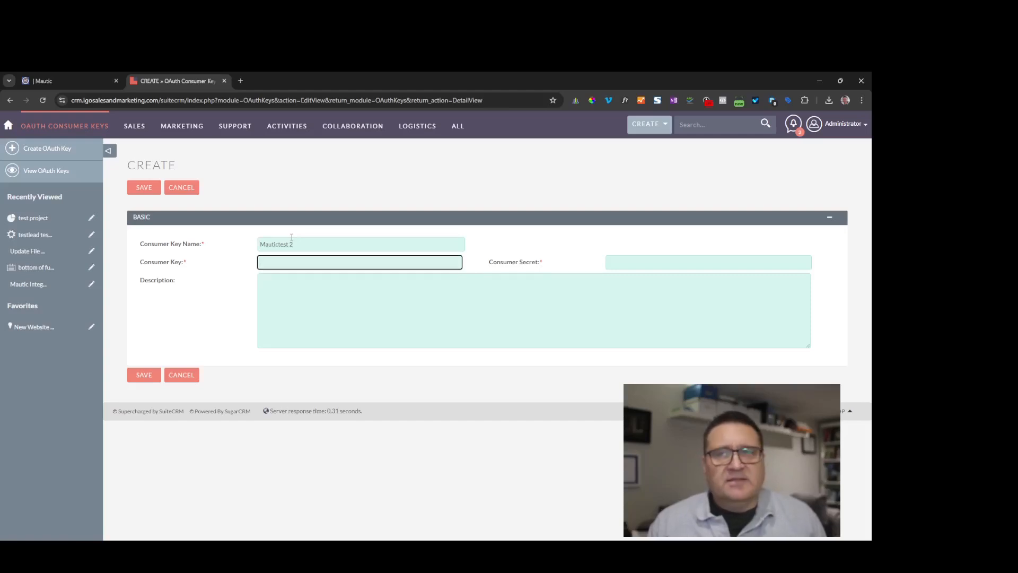
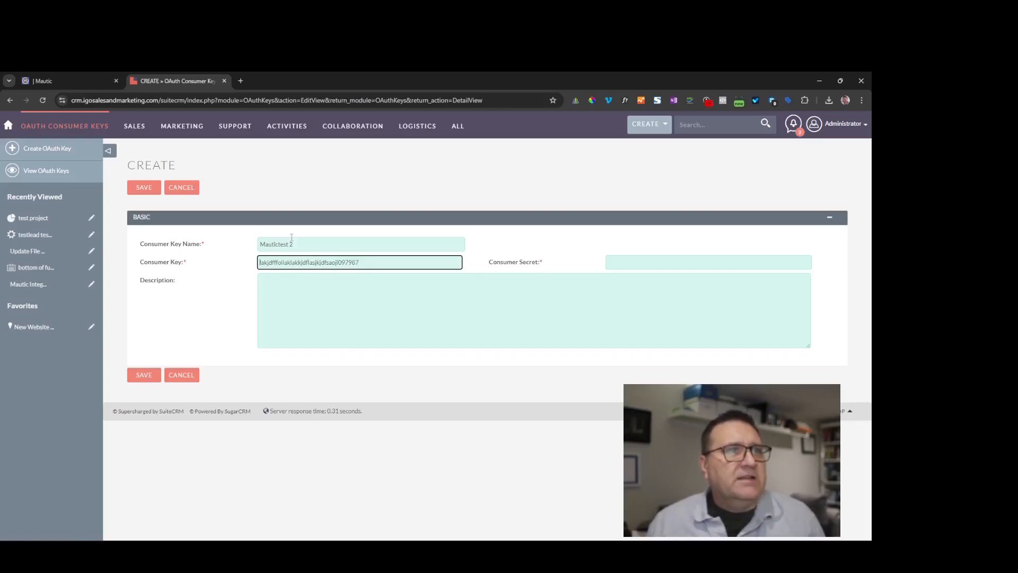
key("Tab")
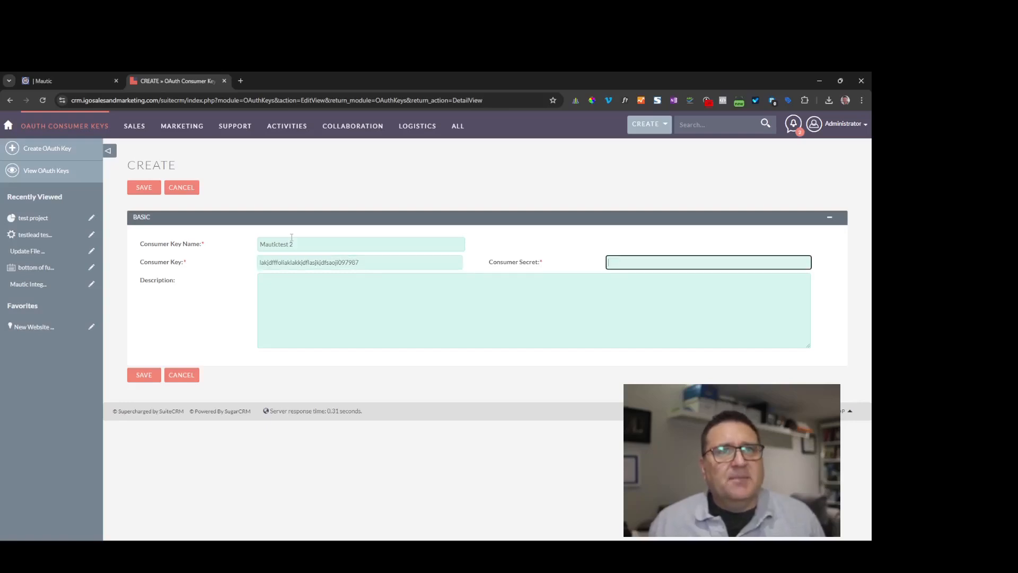
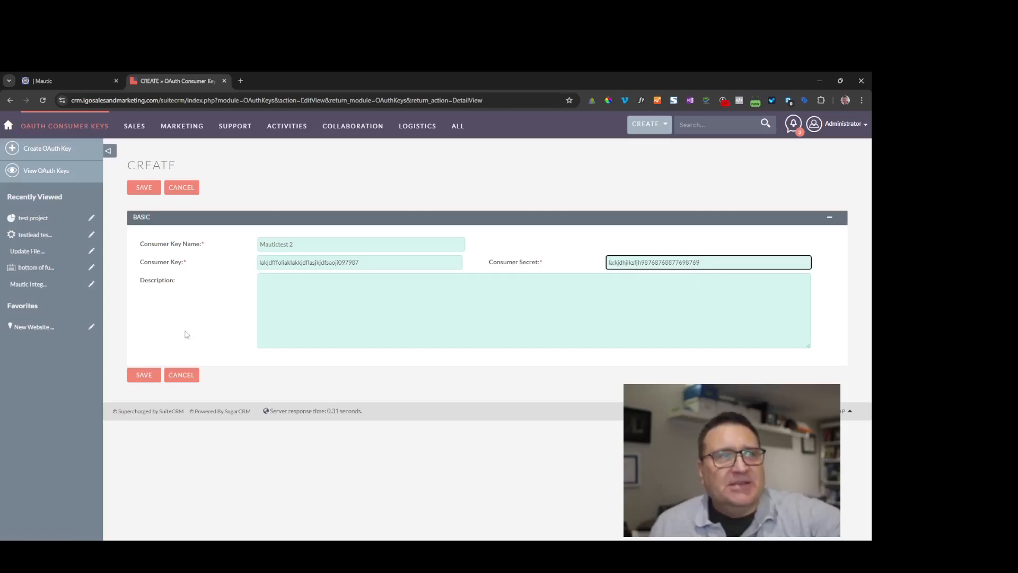
left_click(146, 374)
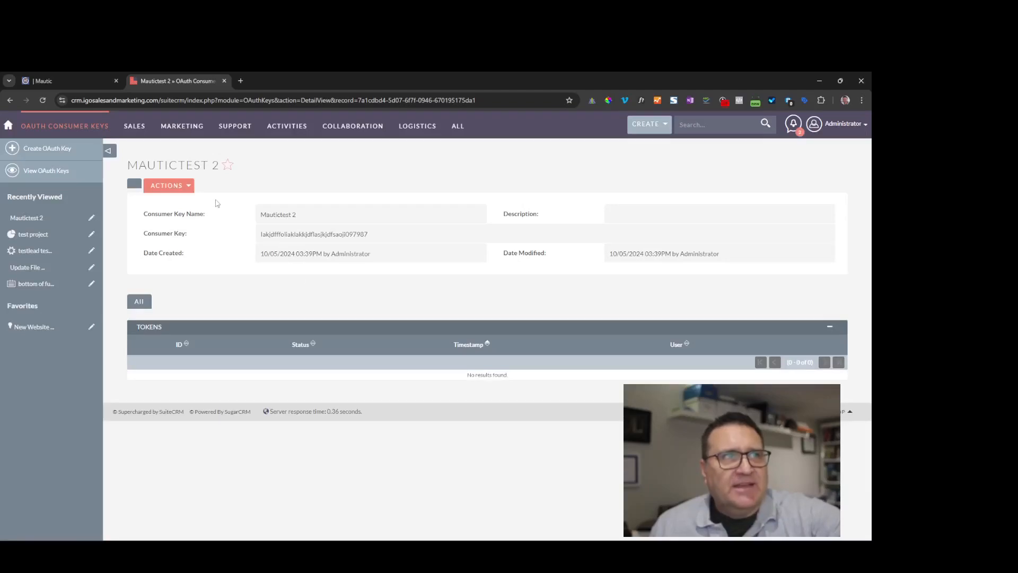
- Reopen the Mautictest 2 OAuth key in edit mode via the Actions menu
left_click(190, 186)
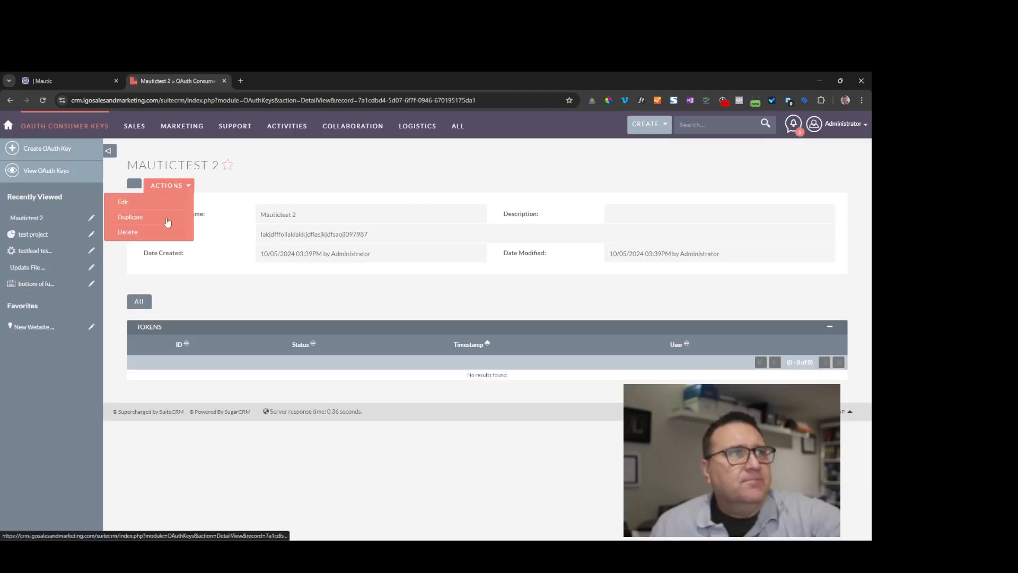
left_click(128, 206)
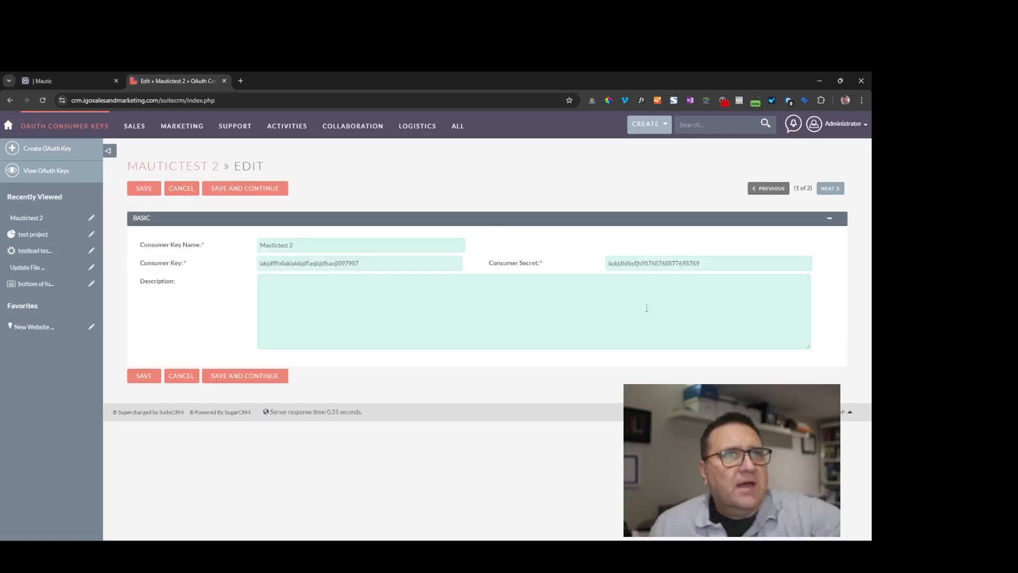
- In Mautic, go to Settings > Integrations > Plugins and reload plugins, listing Sugarcrm
left_click(44, 81)
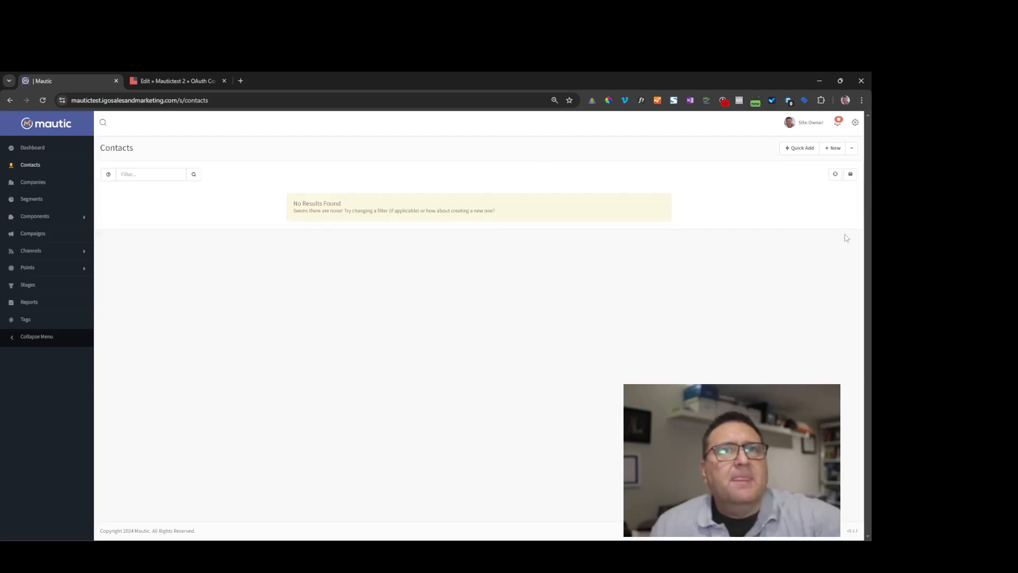
left_click(854, 122)
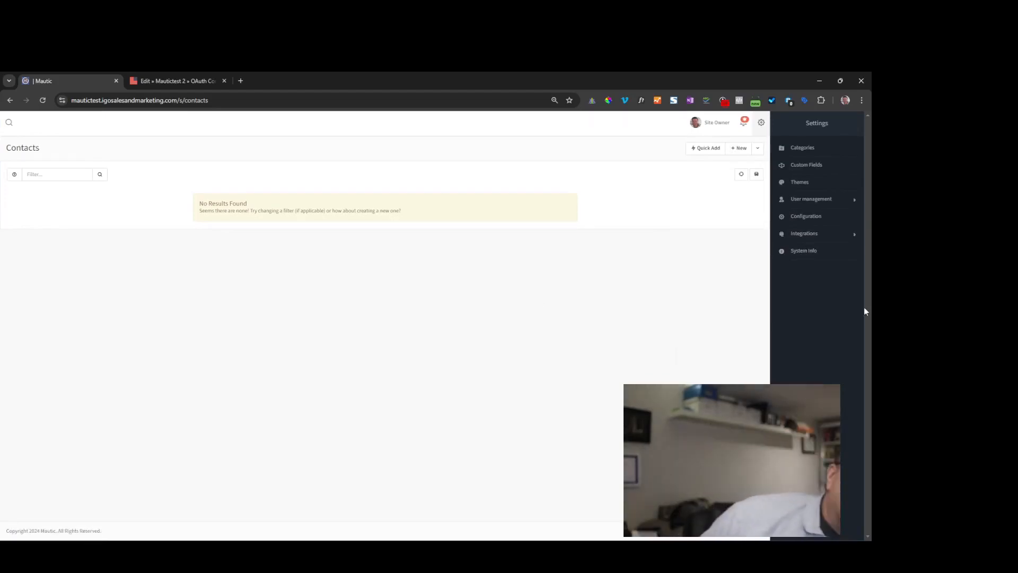
left_click(798, 239)
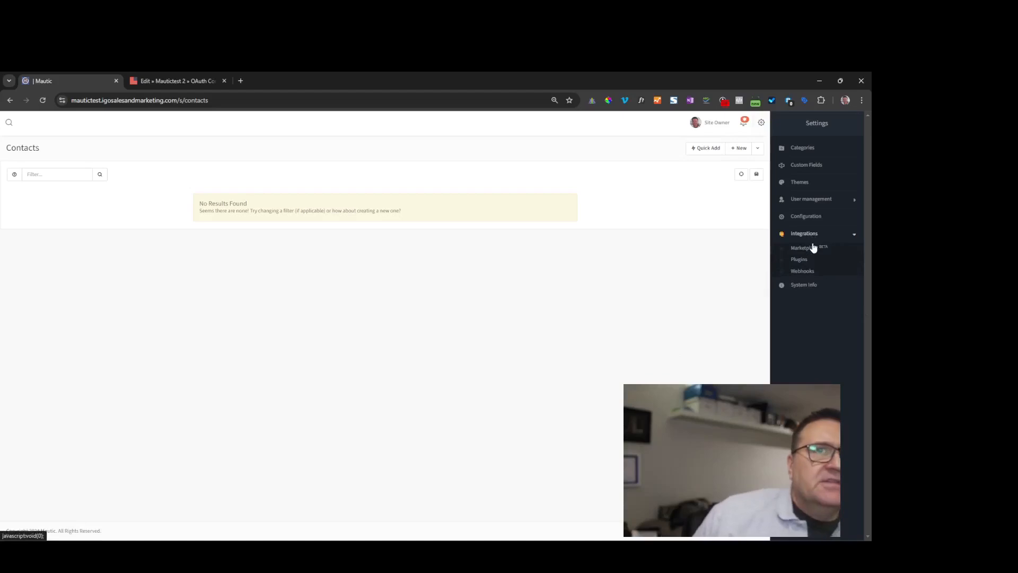
left_click(800, 262)
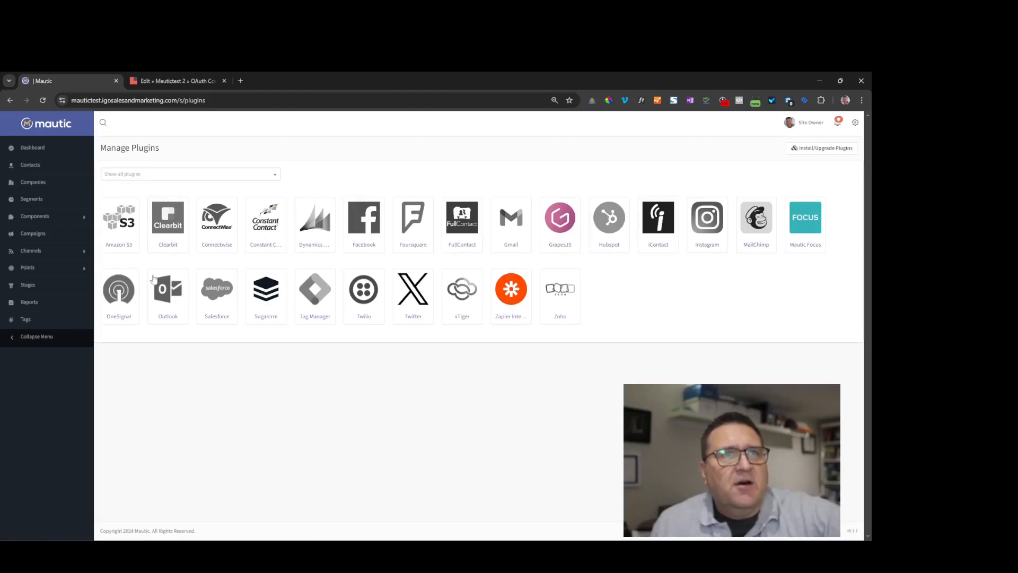
left_click(818, 151)
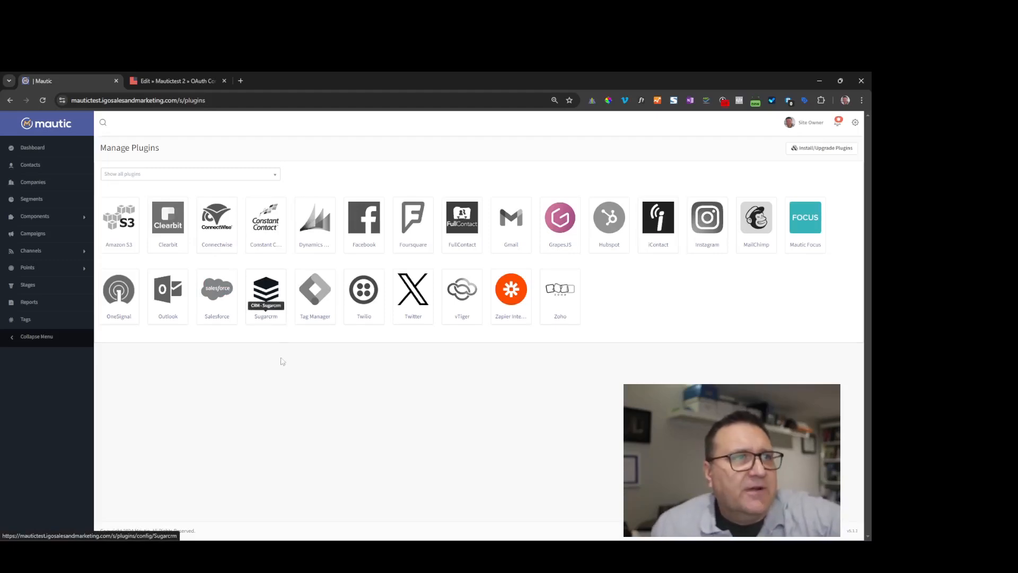
- Open the Sugarcrm plugin settings, verify the SuiteCRM URL, and clear the old Client key
left_click(268, 300)
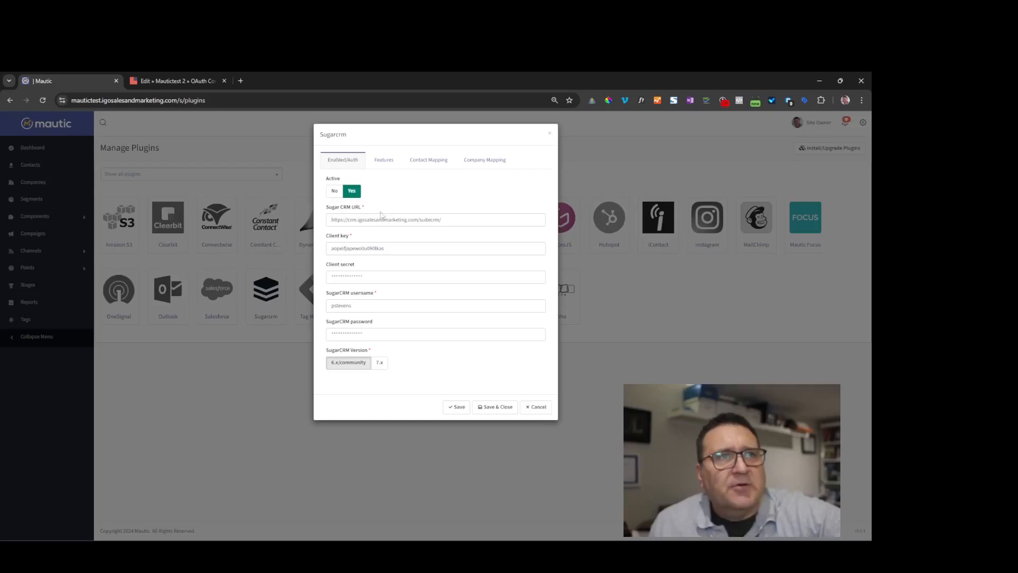
left_click(464, 220)
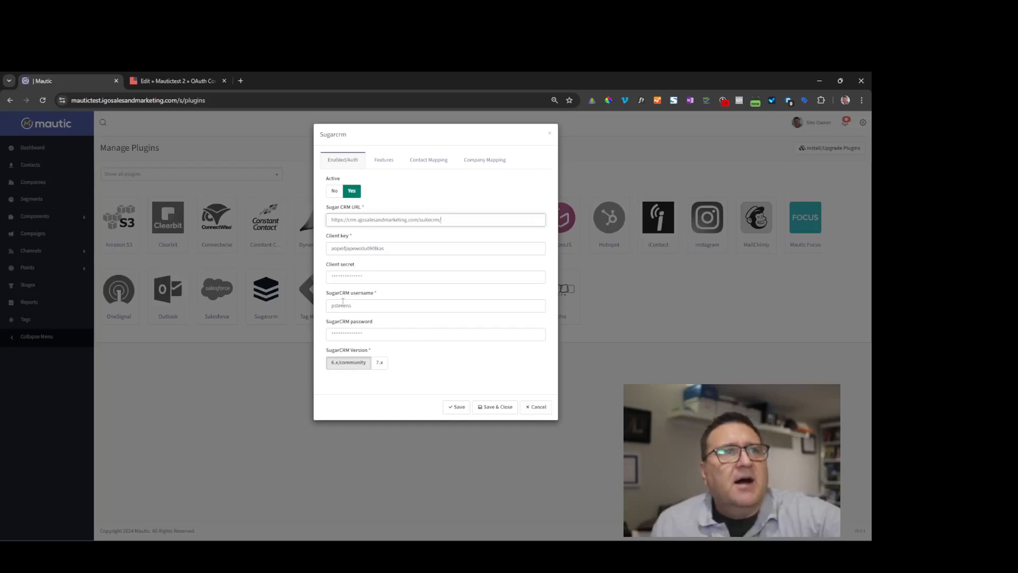
double_click(382, 245)
key("BackSpace")
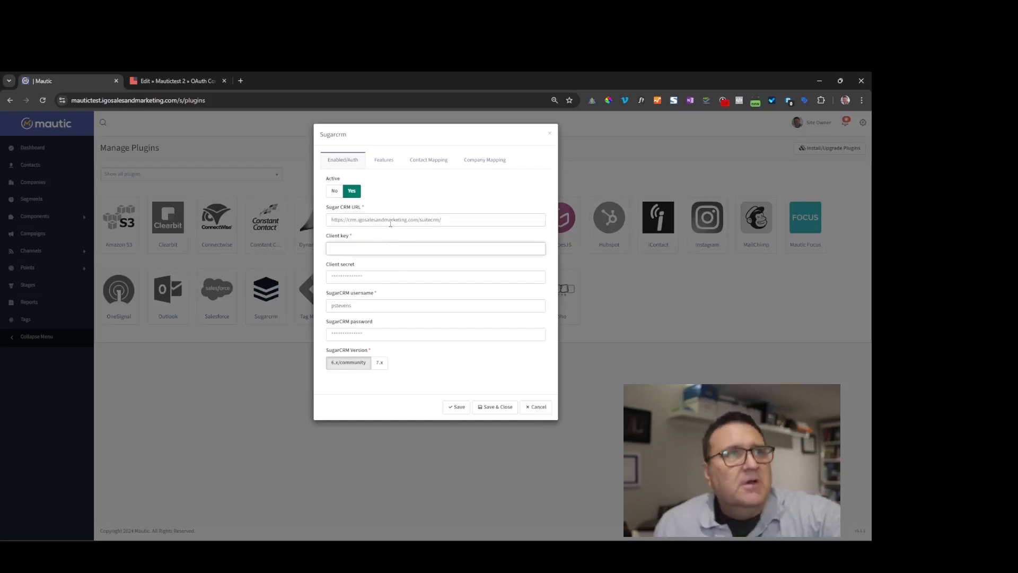
- Copy SuiteCRM's consumer key and paste it into Mautic's Client key field
left_click(189, 80)
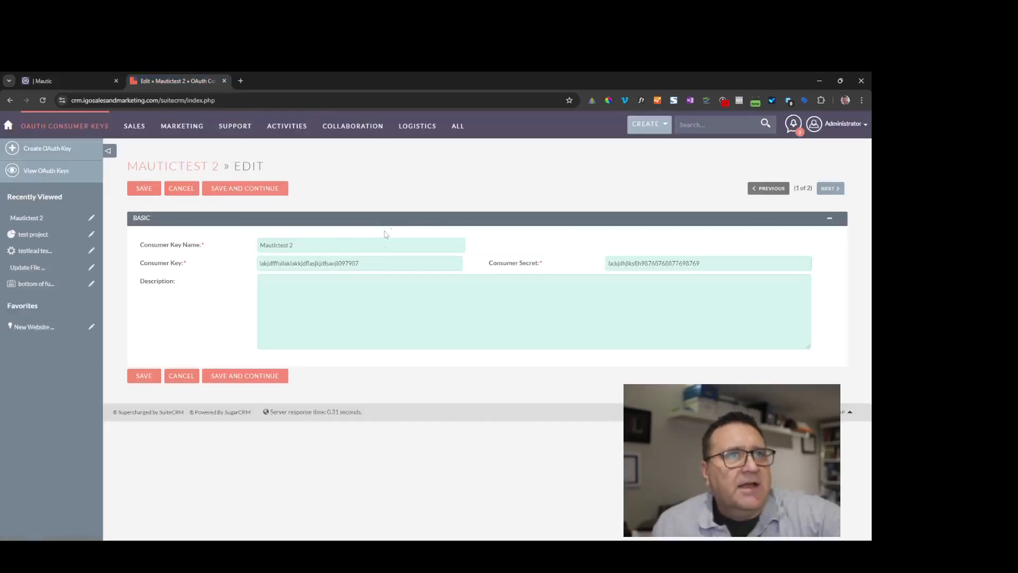
double_click(353, 263)
right_click(337, 261)
left_click(365, 302)
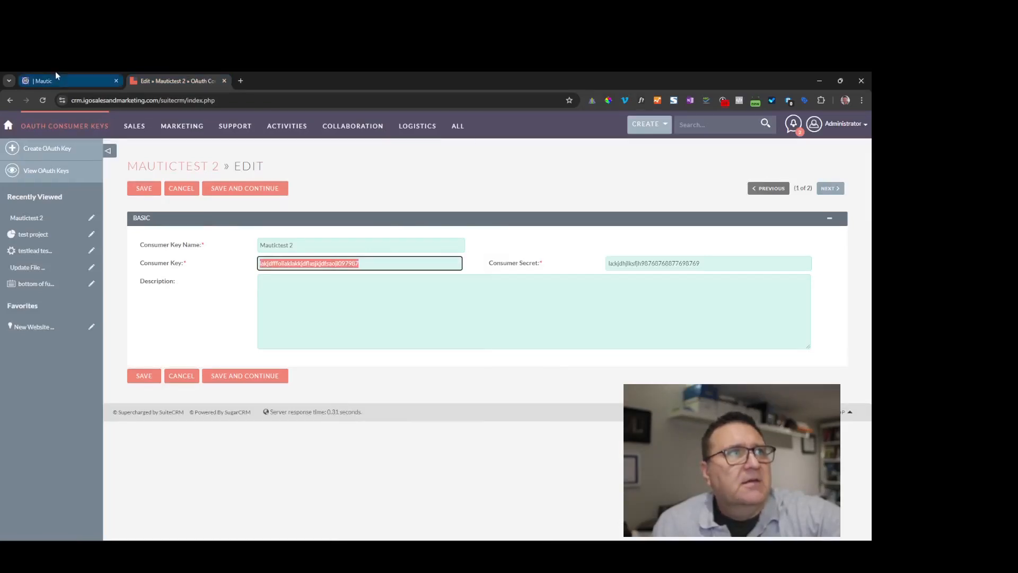
left_click(55, 80)
right_click(358, 251)
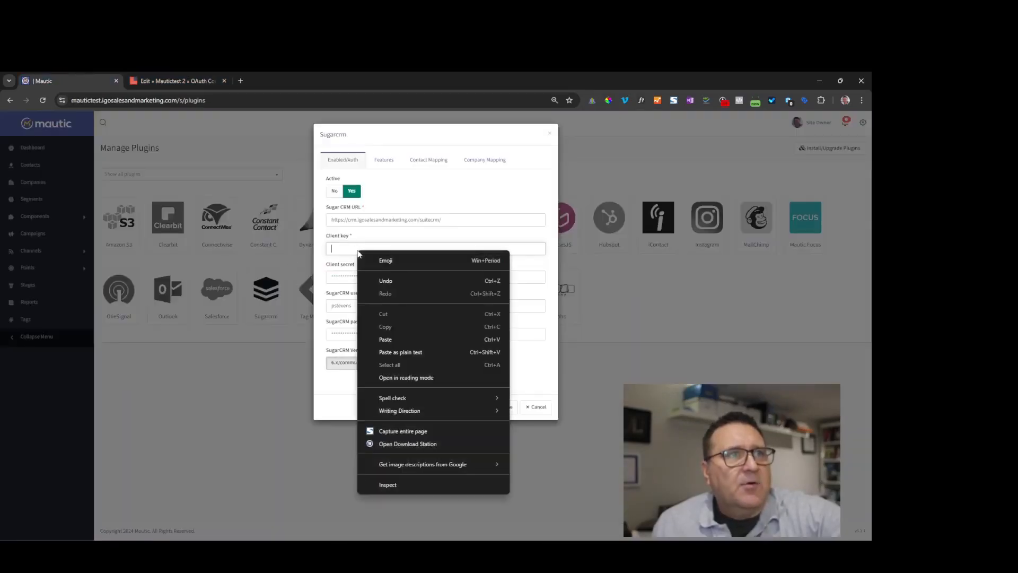
left_click(394, 337)
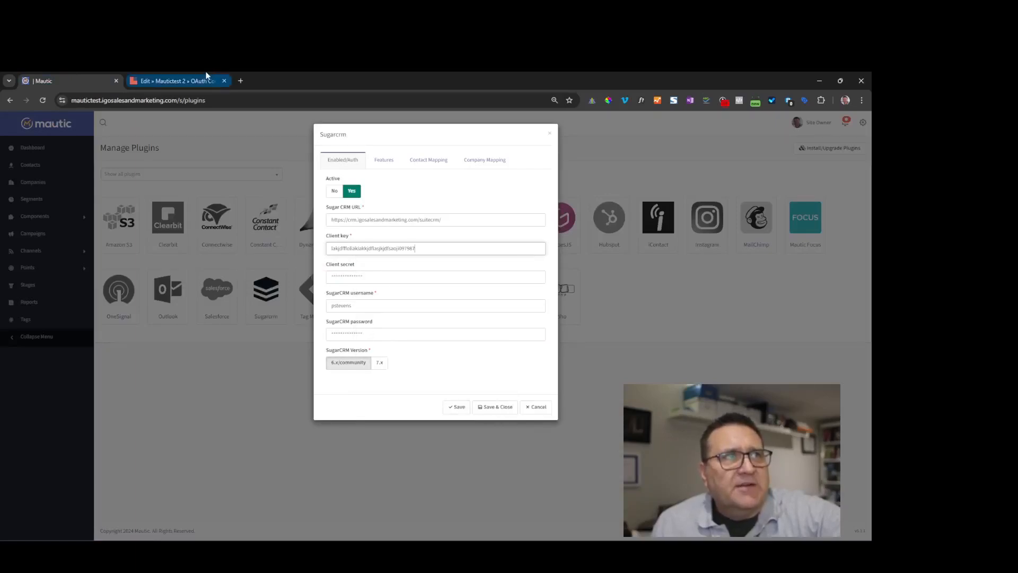
left_click(175, 80)
- Remove the stray semicolon from the OAuth key's consumer secret and save the key
double_click(654, 263)
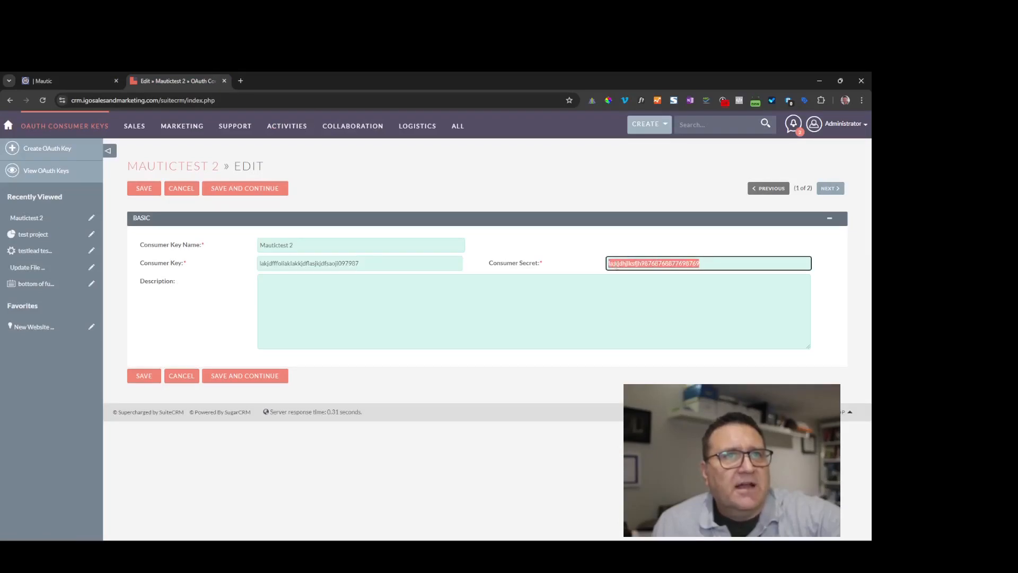
left_click(674, 263)
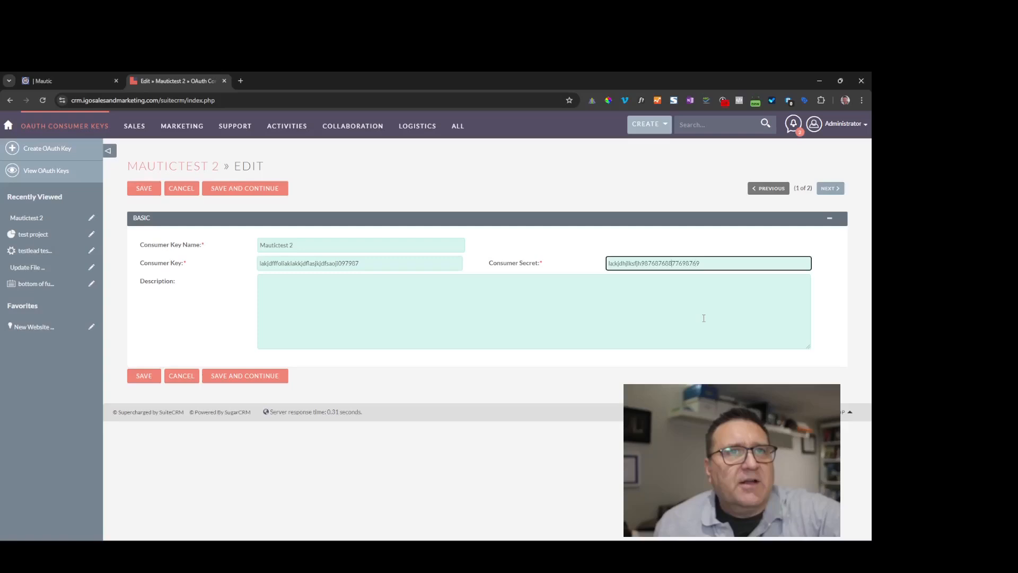
key("Left")
key("BackSpace")
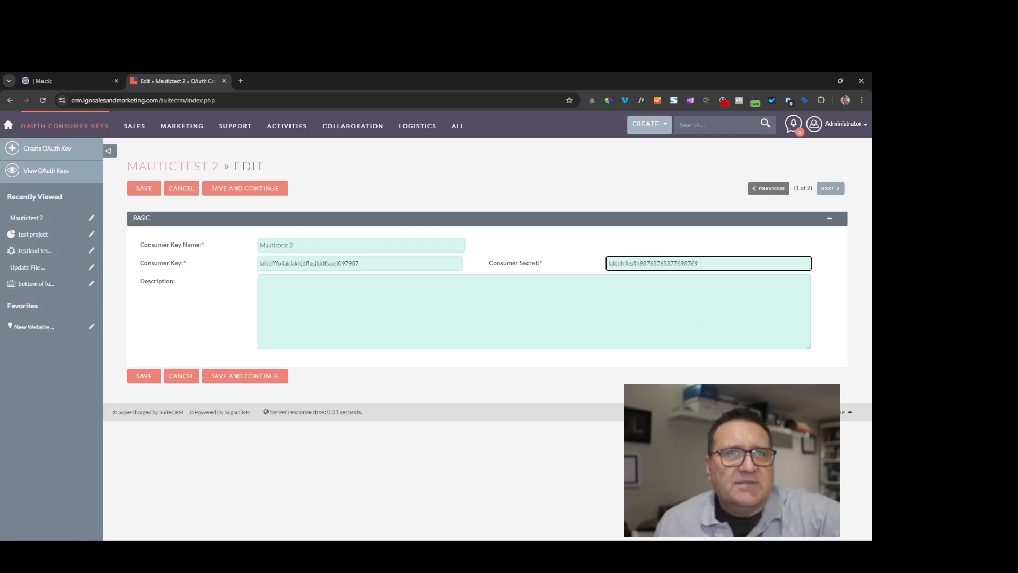
left_click(142, 376)
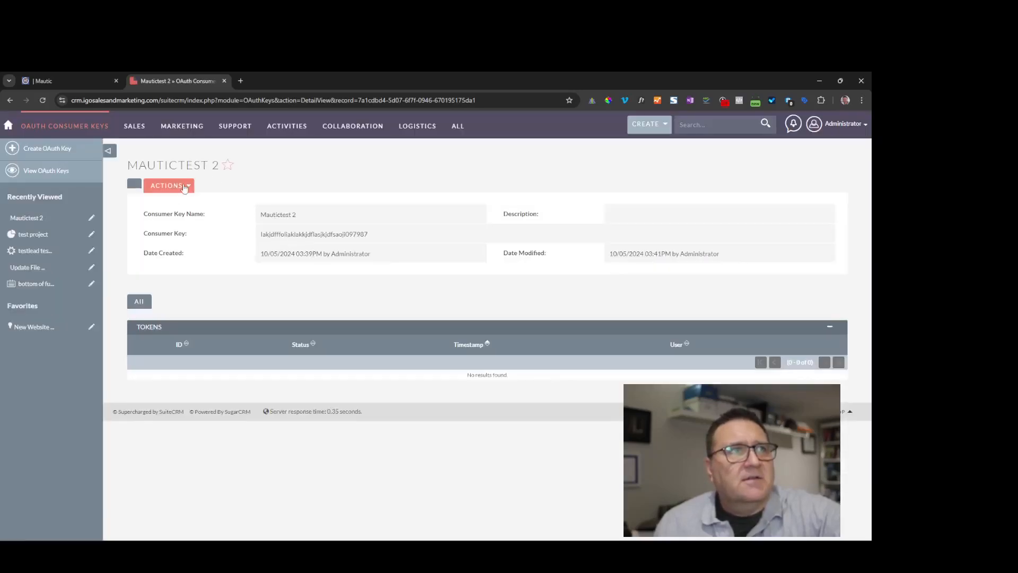
- Reopen the Mautictest 2 key for editing and copy its consumer secret
left_click(184, 187)
left_click(157, 207)
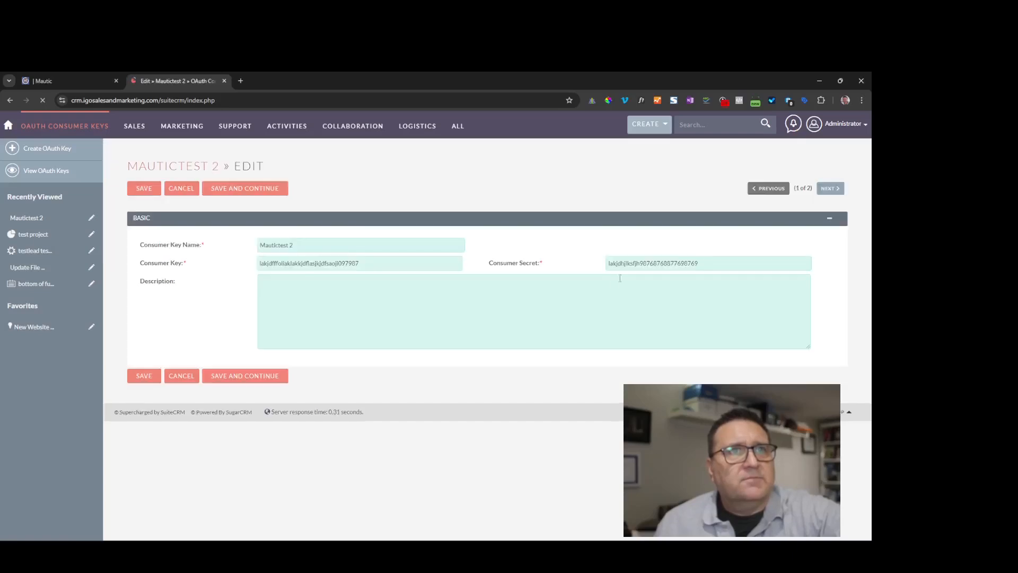
left_click(614, 263)
double_click(613, 264)
right_click(635, 258)
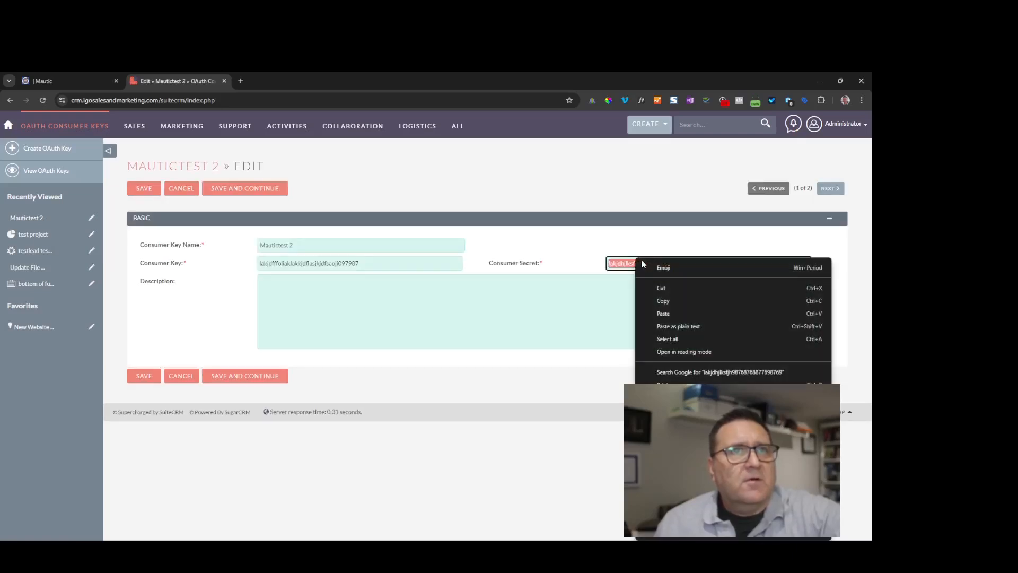
left_click(662, 301)
- Paste the copied SuiteCRM consumer secret into the Sugarcrm plugin's Client secret field
left_click(59, 80)
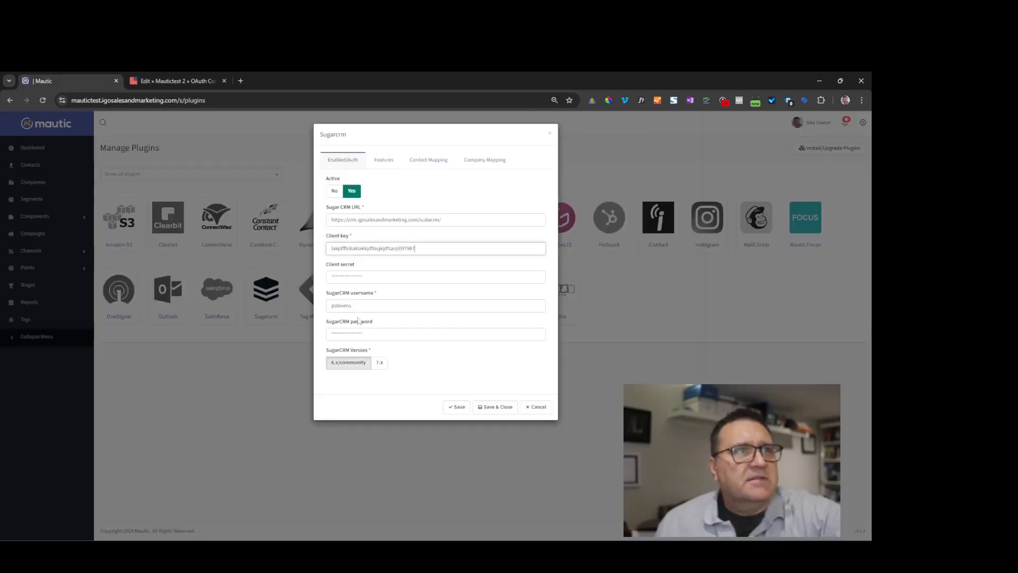
left_click(362, 277)
right_click(351, 270)
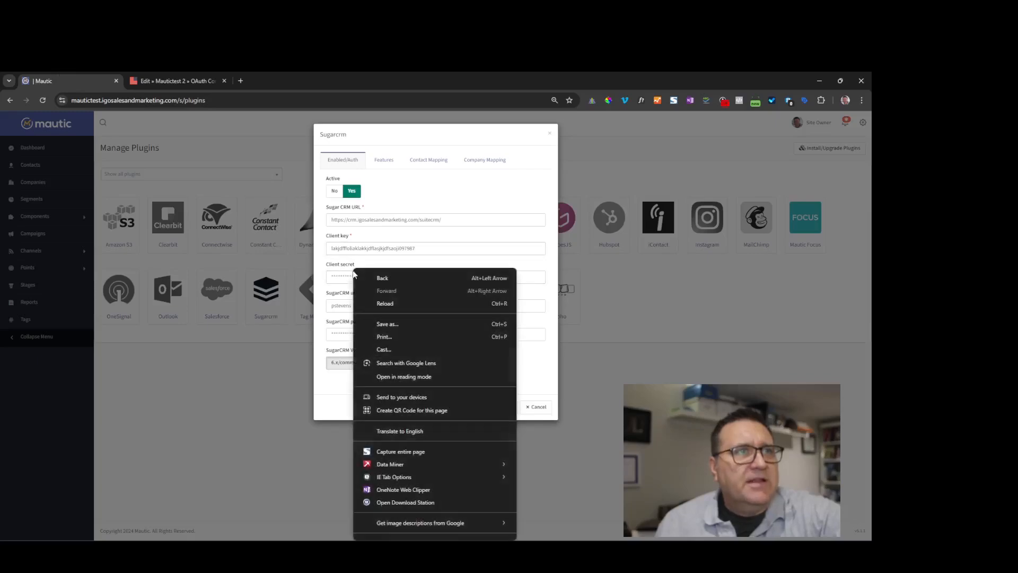
left_click(335, 276)
right_click(332, 279)
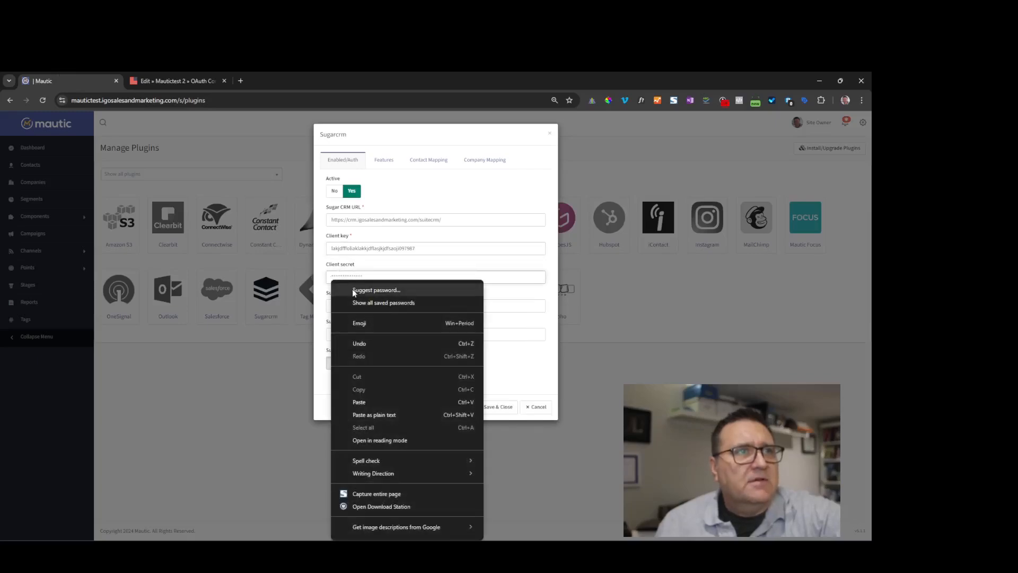
left_click(361, 402)
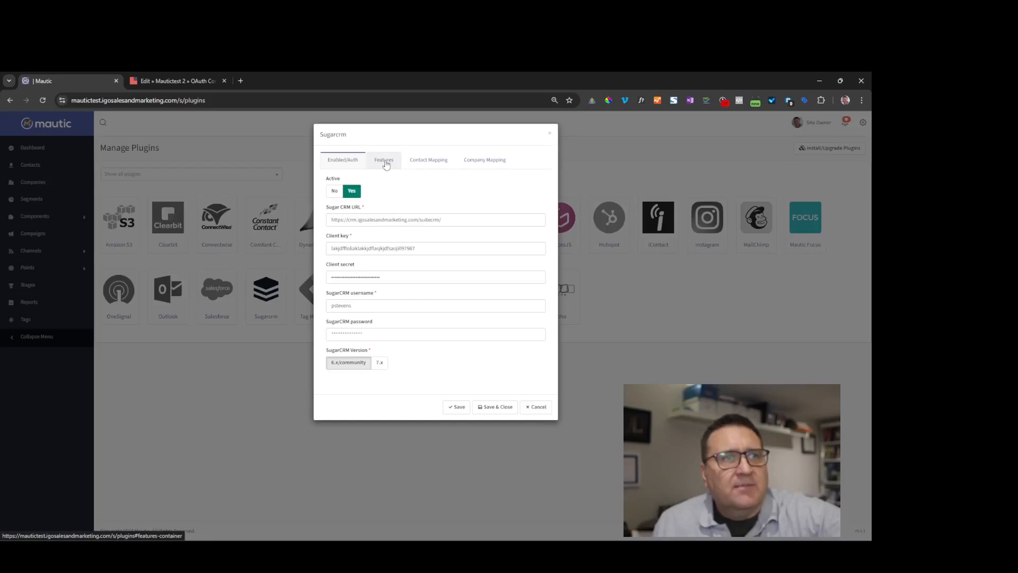
- Save the Sugarcrm credentials, review Contact/Company Mapping and Features tabs, then save and close
left_click(459, 412)
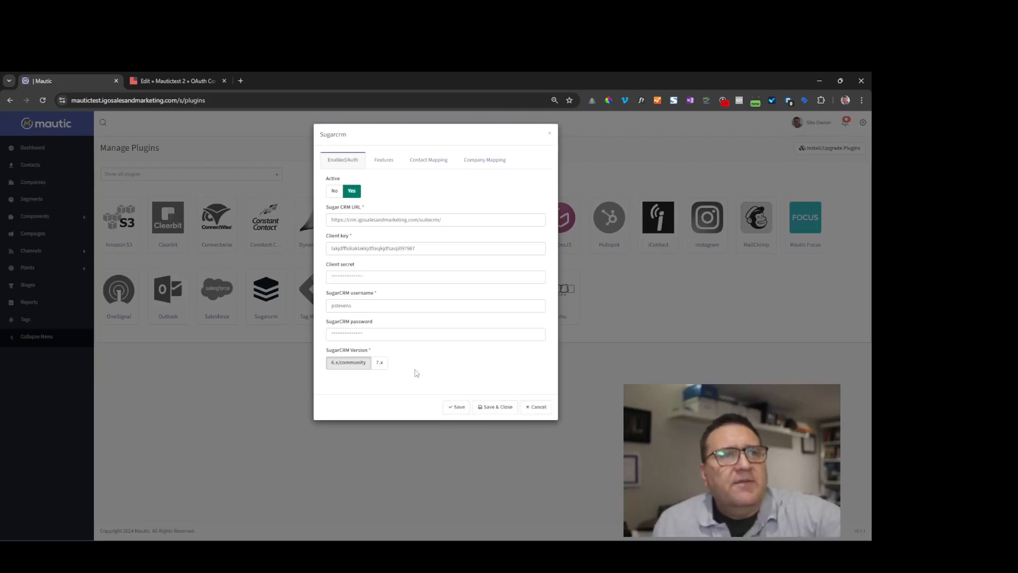
left_click(436, 165)
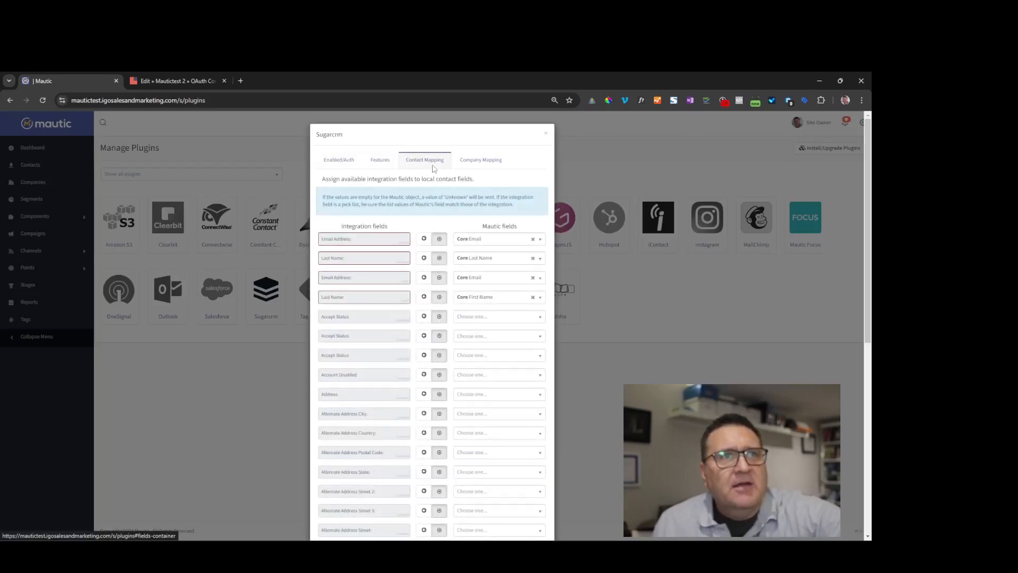
left_click(339, 161)
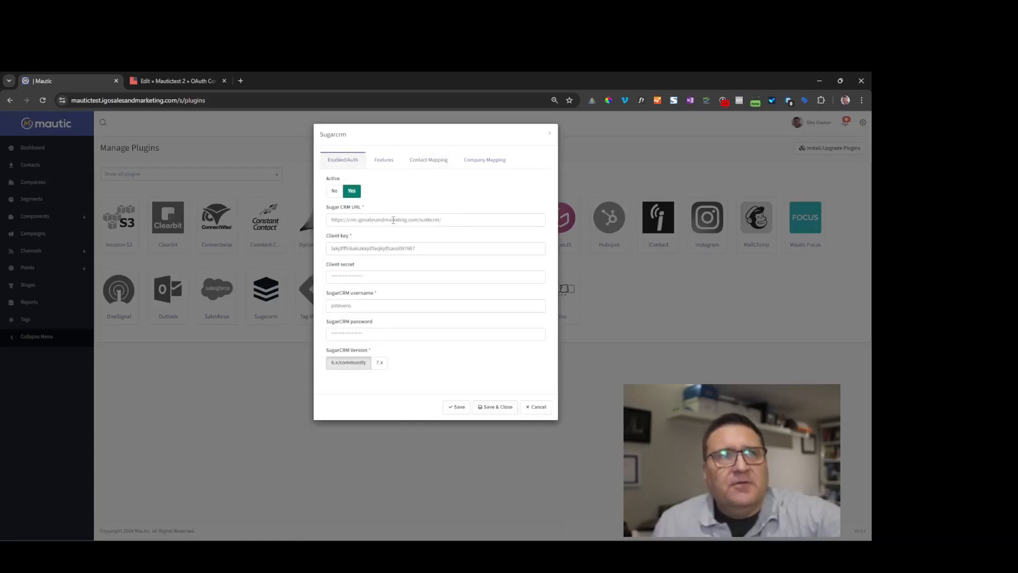
left_click(428, 160)
left_click(488, 160)
left_click(427, 159)
left_click(382, 160)
left_click(340, 161)
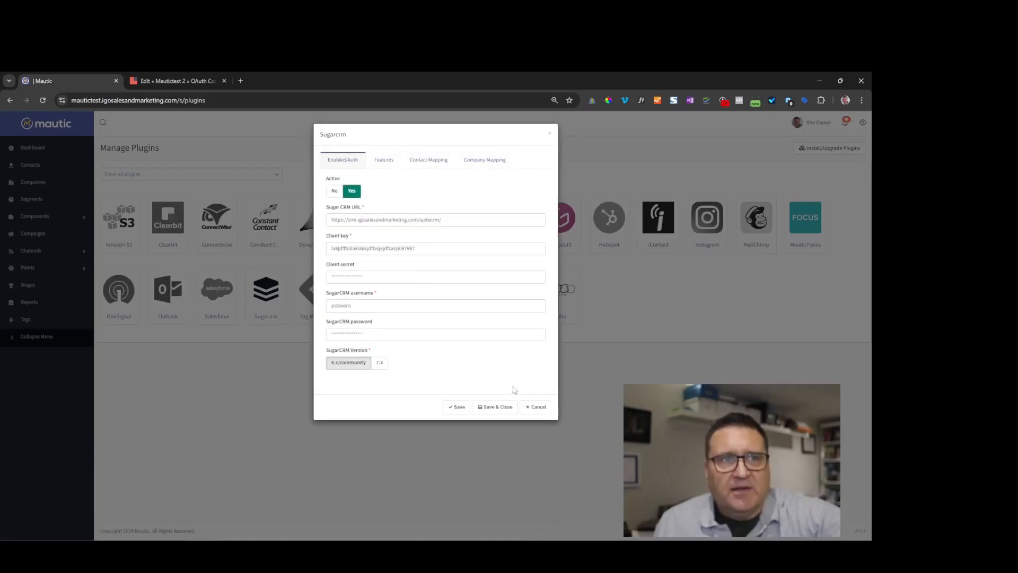
left_click(495, 407)
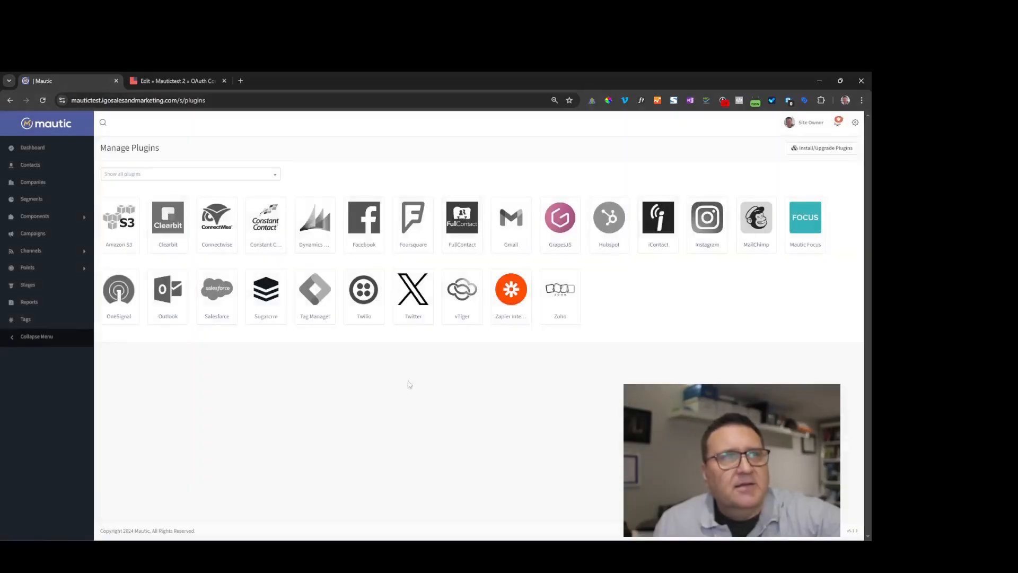
- Reopen the Sugarcrm plugin, review its Contact and Company Mapping, then return to Enabled/Auth
left_click(267, 290)
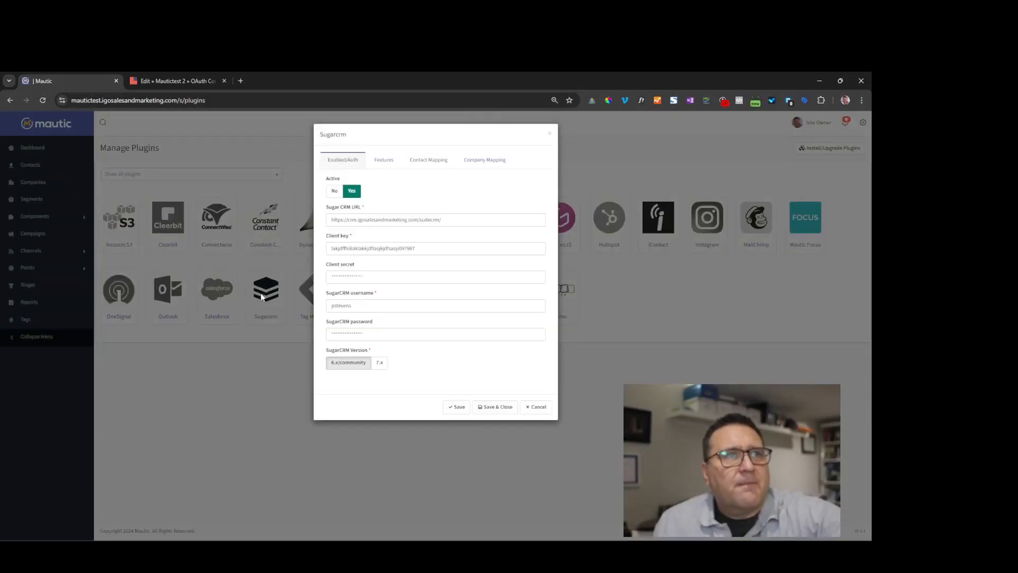
left_click(428, 165)
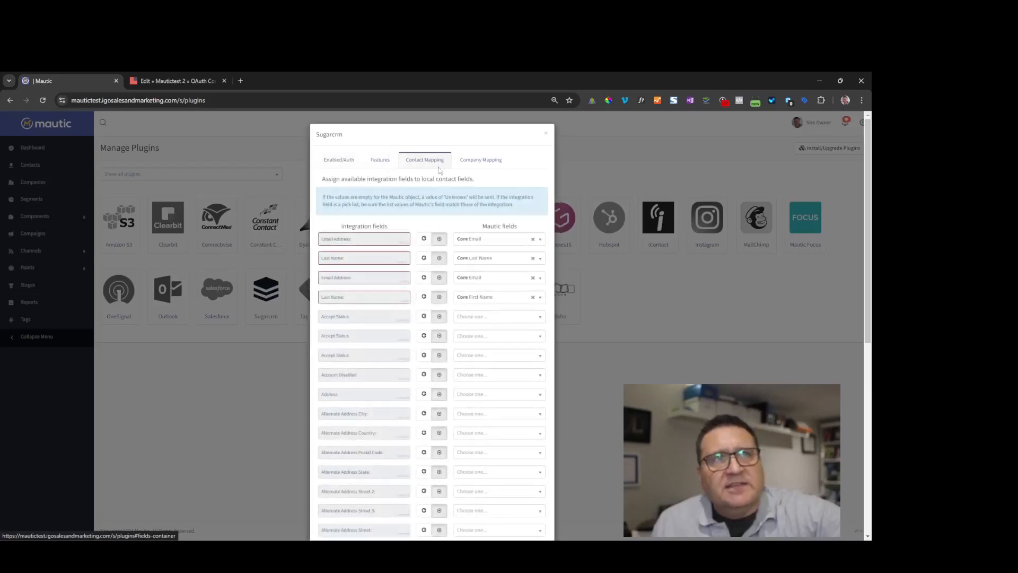
left_click(487, 164)
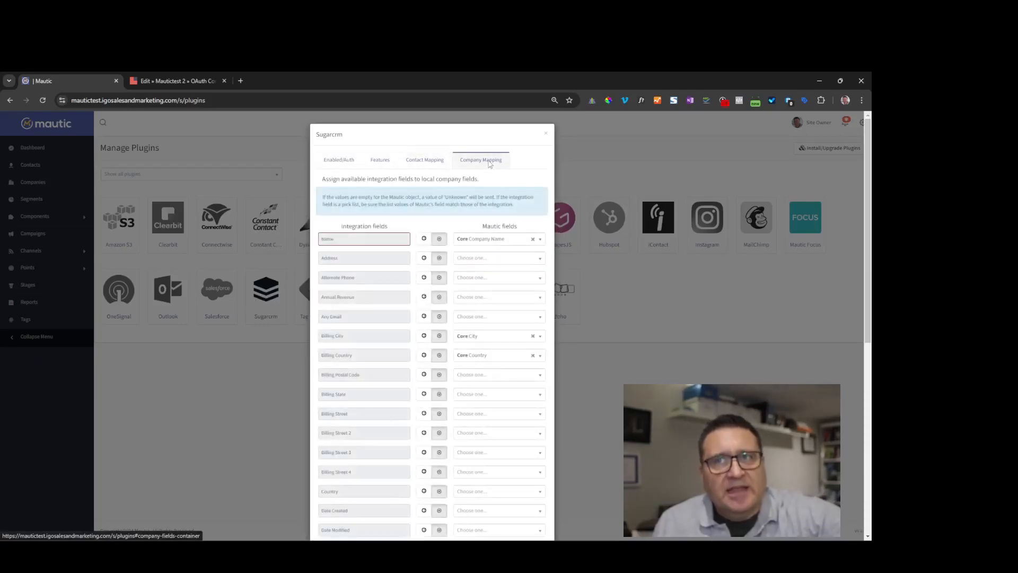
left_click(339, 161)
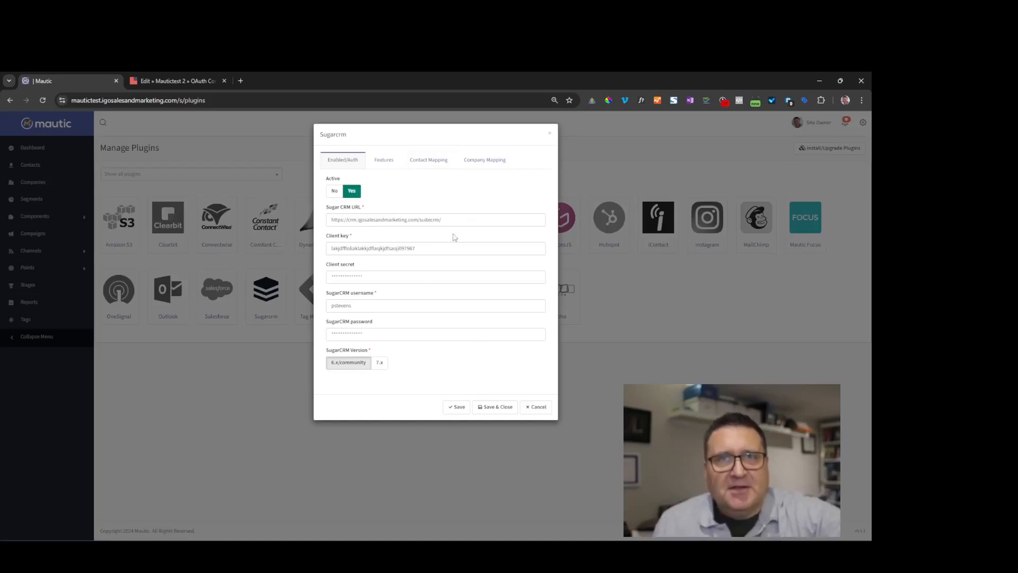
- Switch the Sugarcrm plugin dialog to its Features options
left_click(382, 161)
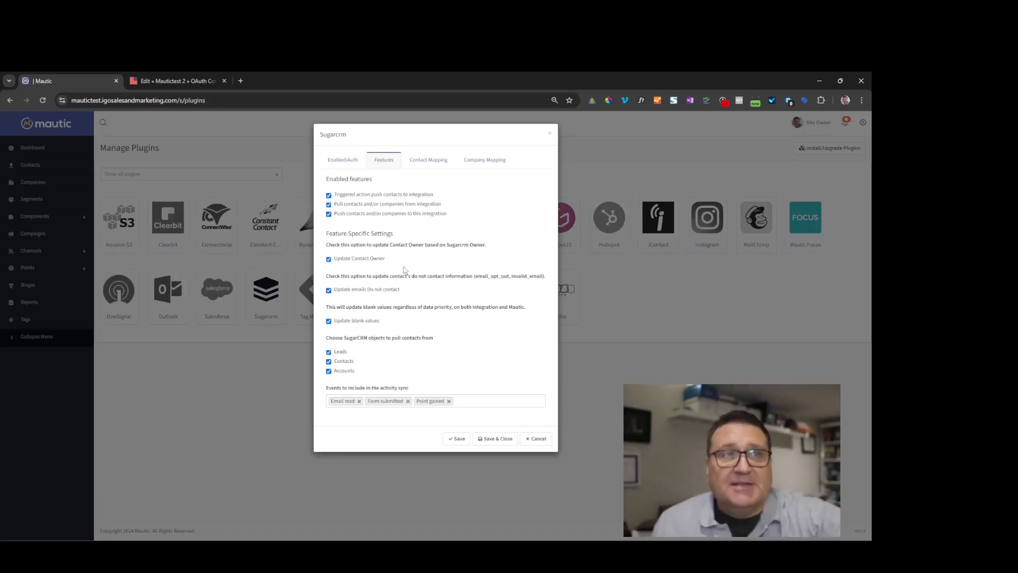
left_click(328, 361)
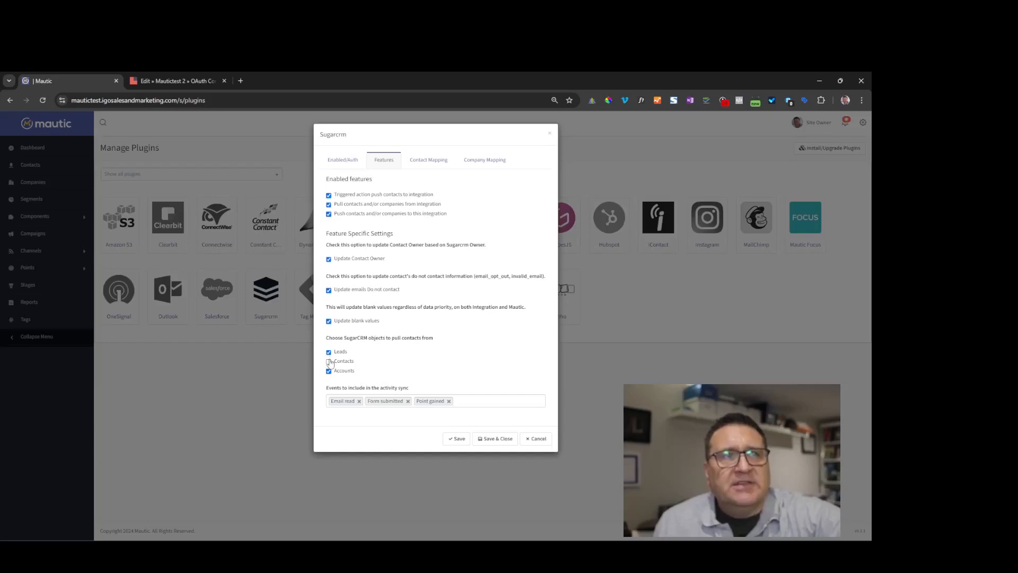
left_click(328, 361)
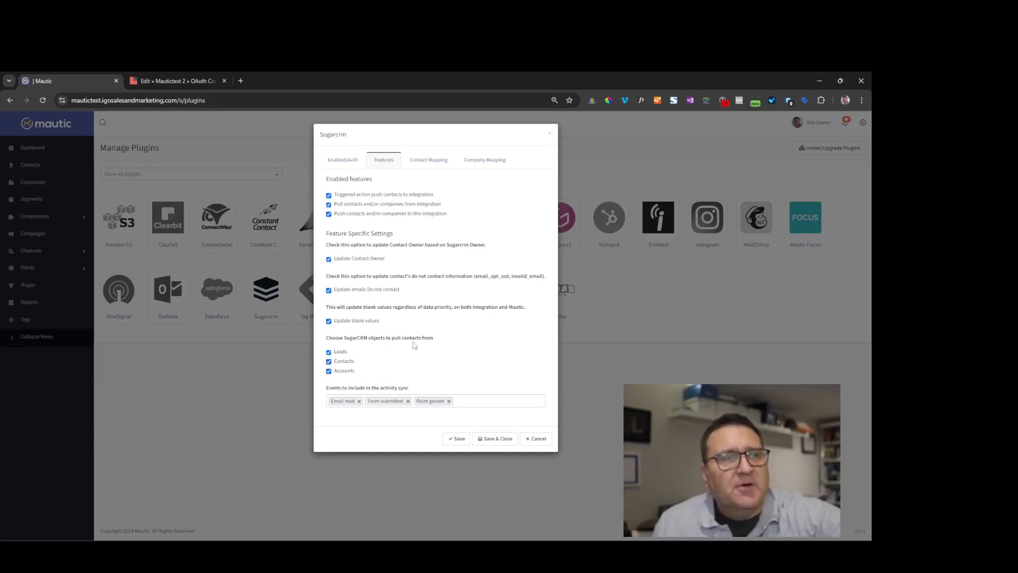
mouse_move(331, 391)
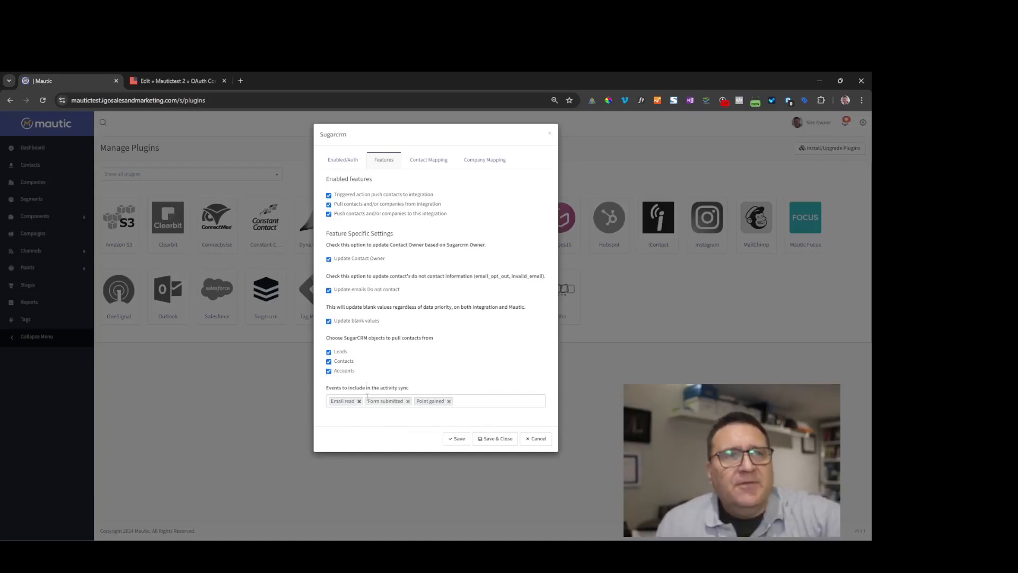
left_click(469, 399)
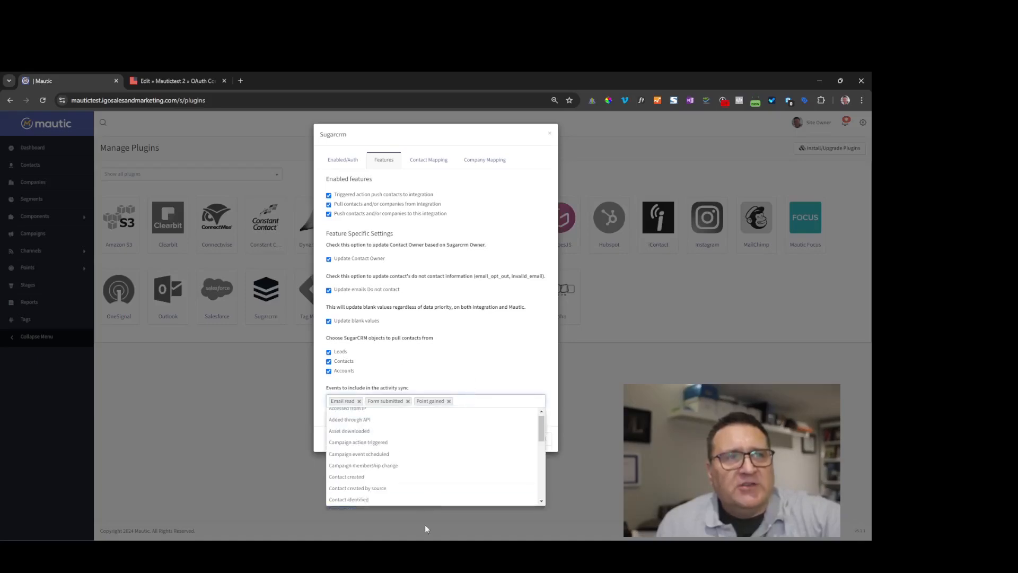
left_click(514, 362)
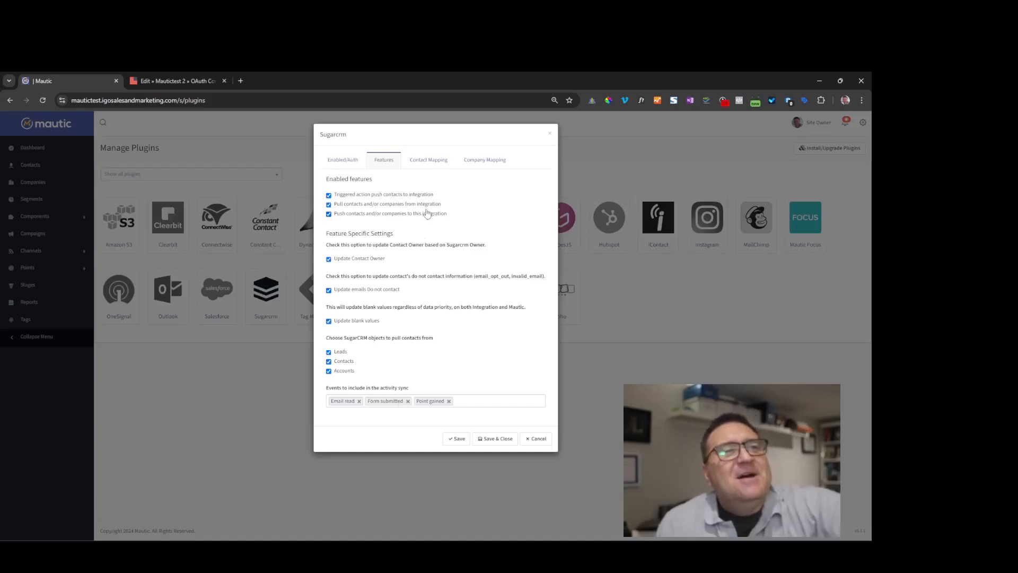
mouse_move(366, 388)
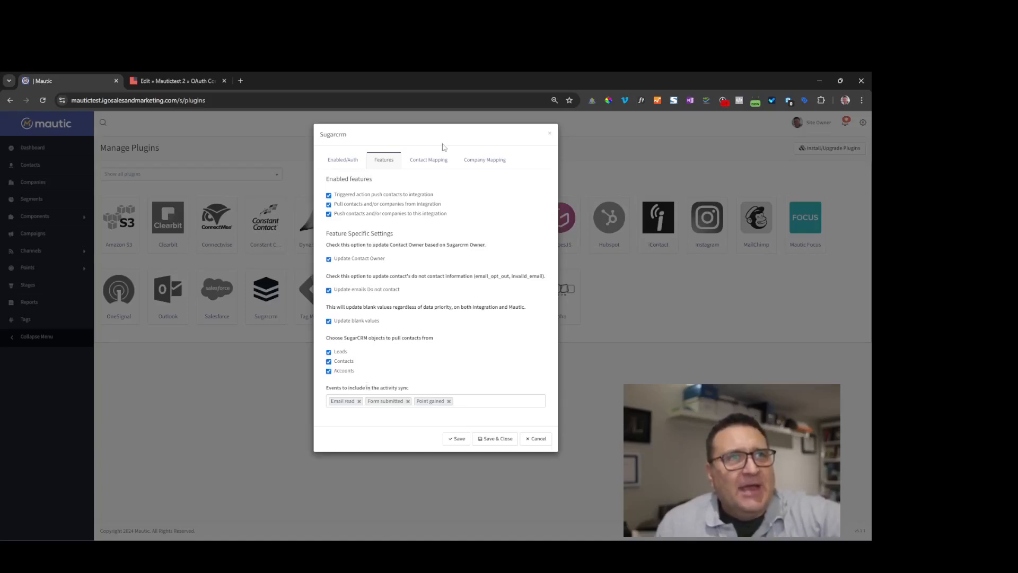
- In Contact Mapping, keep Mautic's core Email mapped to the Email Address field
left_click(429, 167)
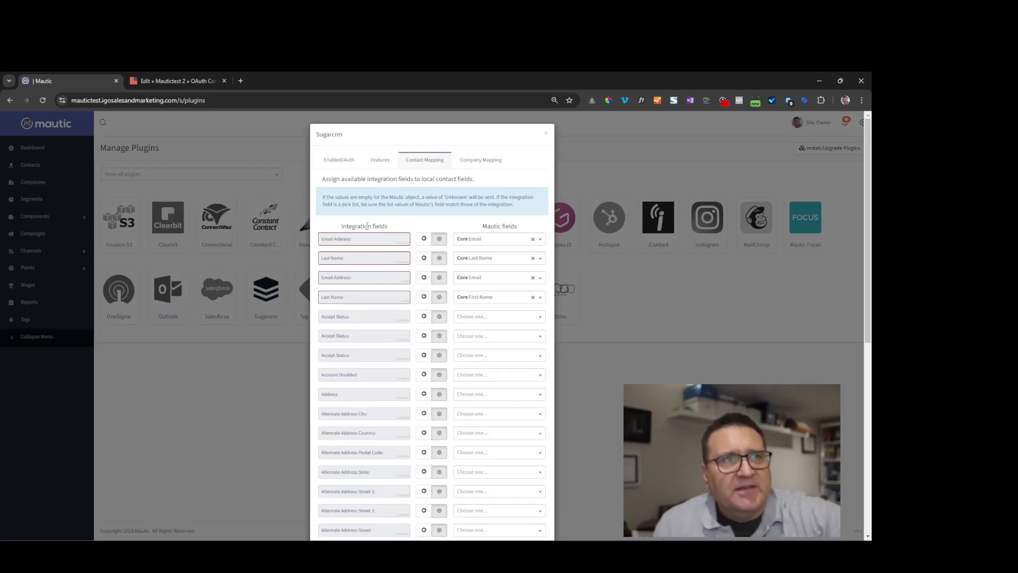
left_click(501, 246)
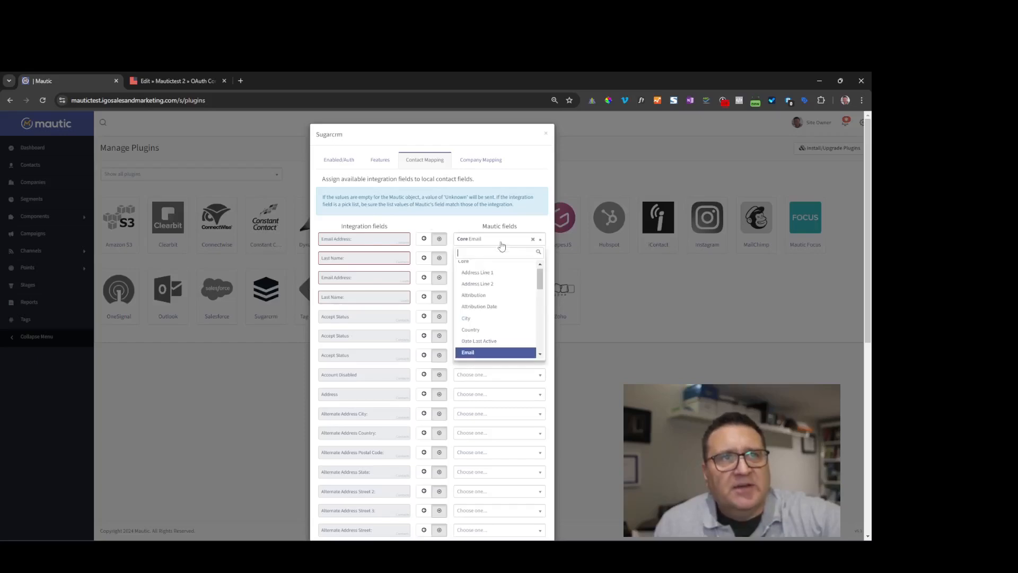
left_click(483, 353)
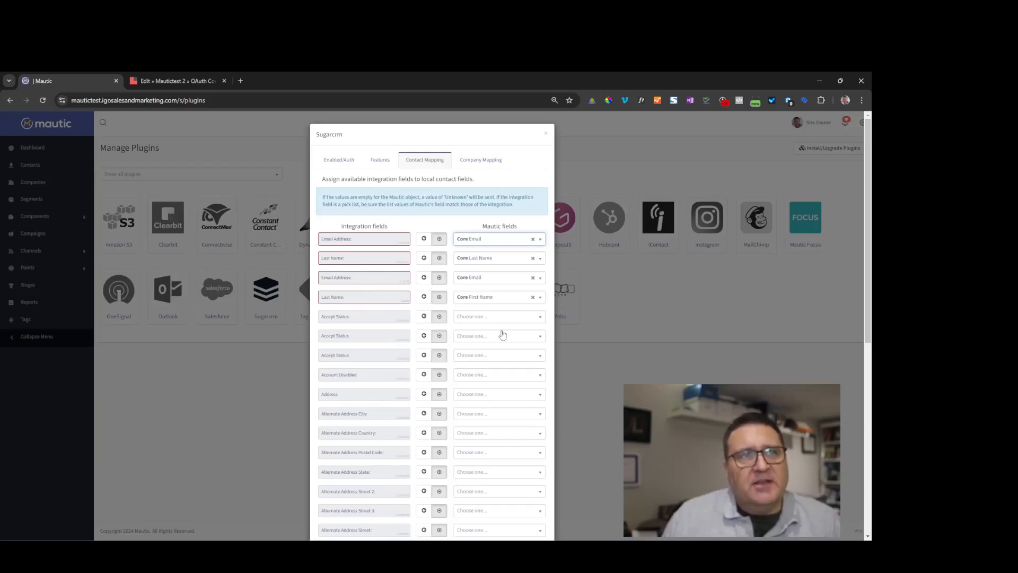
- Browse the Mautic field choices offered for the Any Email field
scroll(493, 332, "down", 1)
scroll(497, 316, "down", 2)
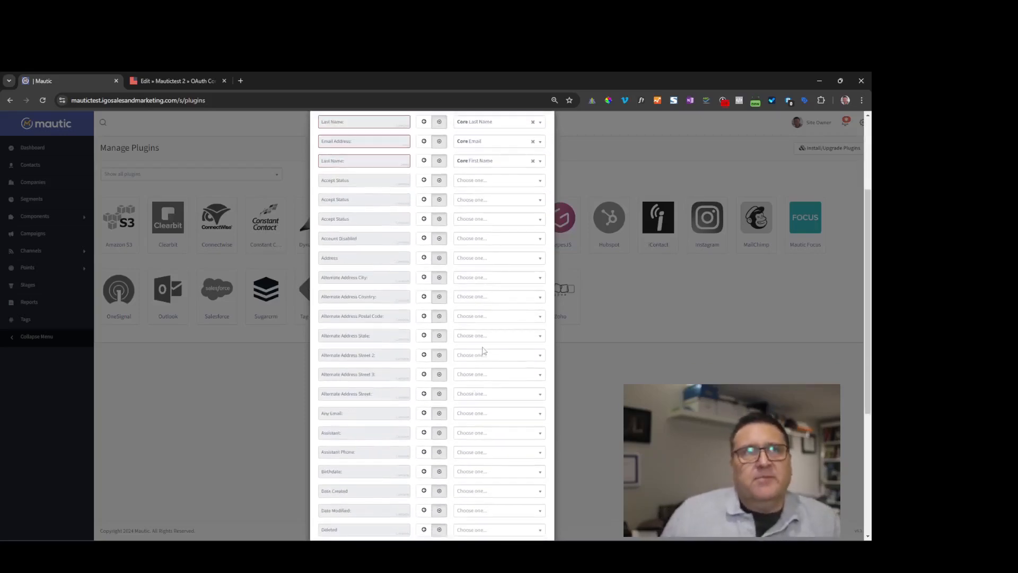
scroll(499, 350, "up", 2)
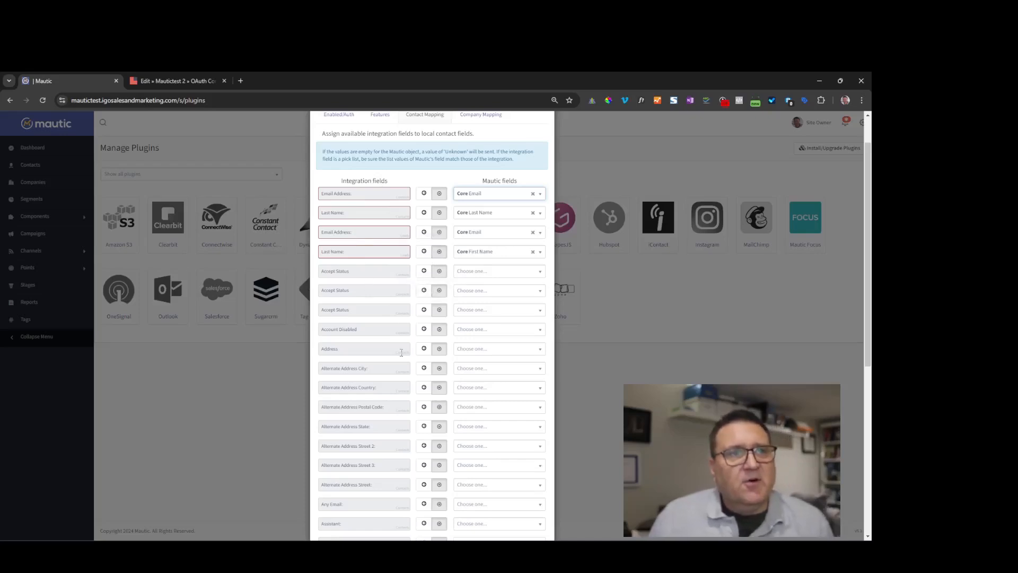
scroll(401, 351, "down", 1)
scroll(391, 361, "down", 1)
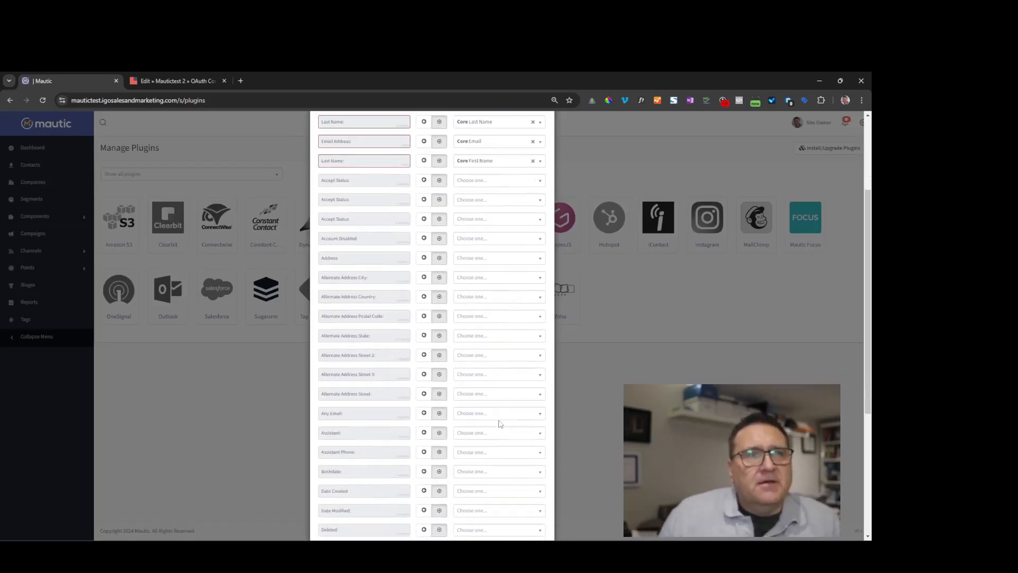
left_click(498, 415)
scroll(503, 477, "down", 10)
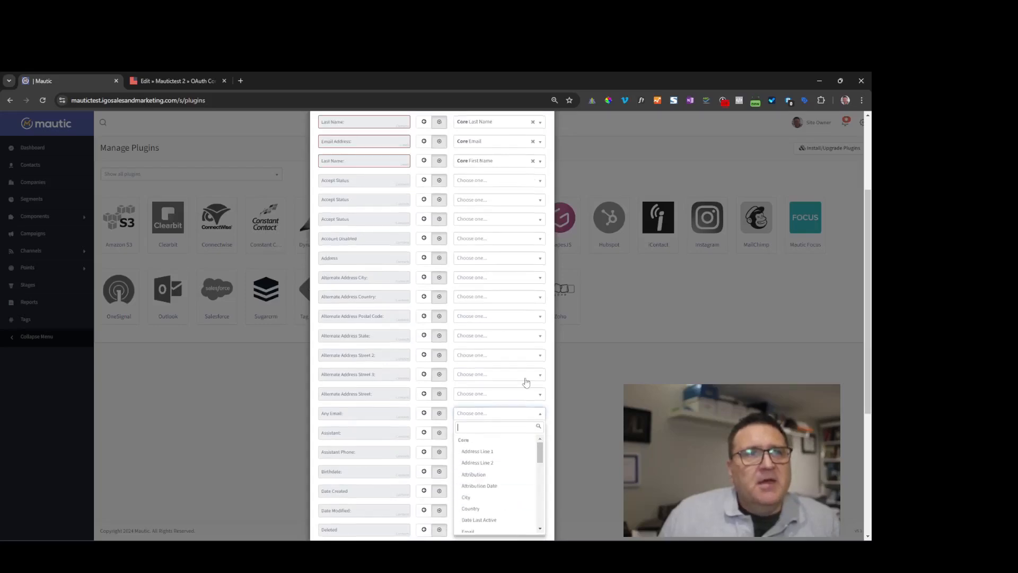
scroll(527, 401, "up", 3)
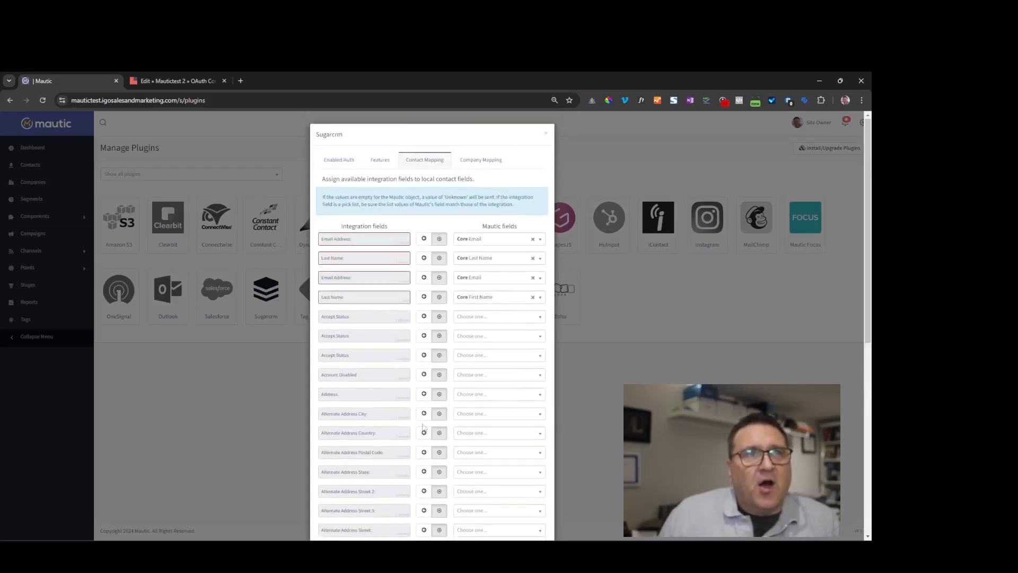
scroll(454, 443, "down", 7)
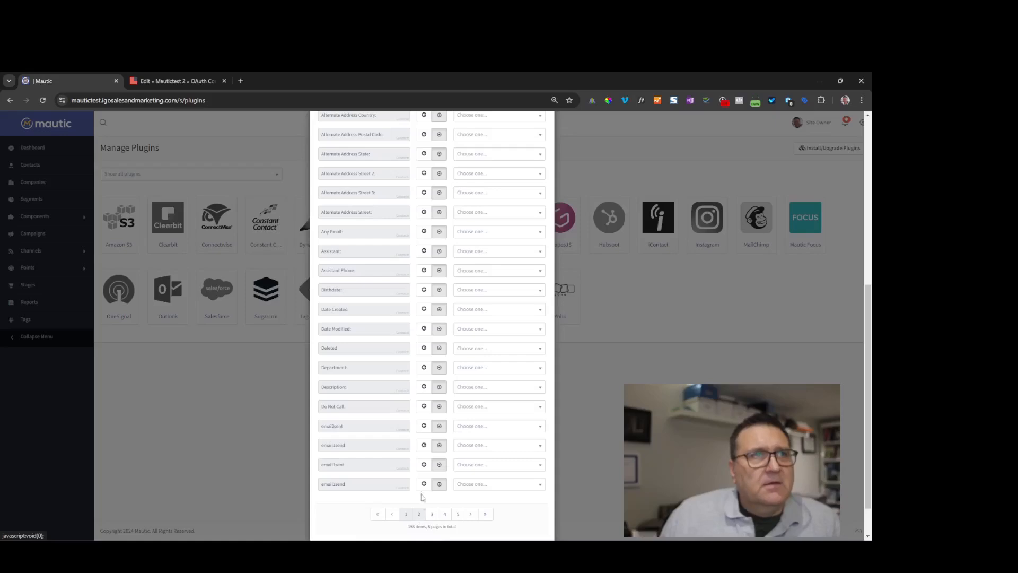
- Review page 2 mappings: Email Opt Out to Do not contact by email, First Name, ID
scroll(428, 319, "up", 5)
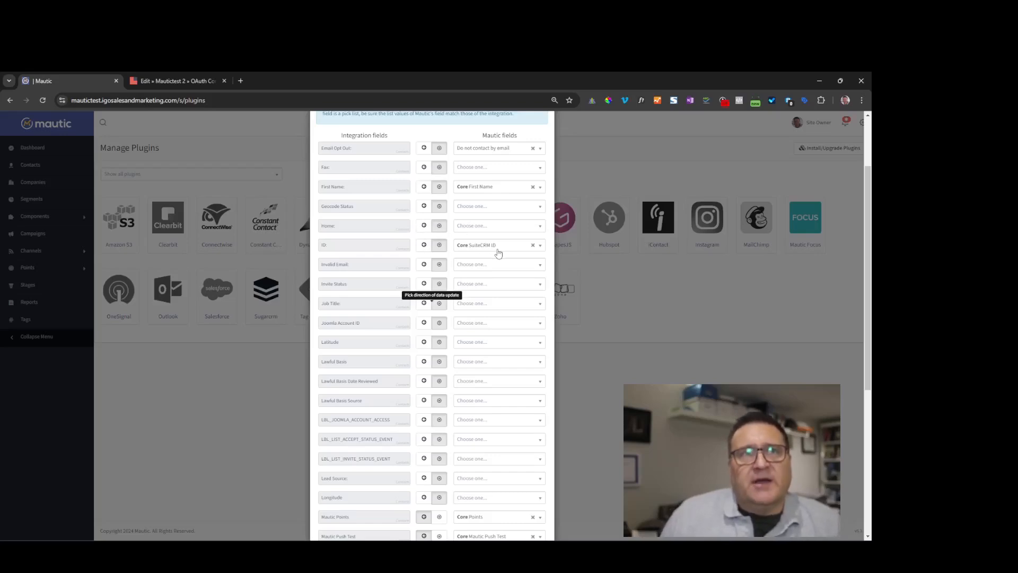
scroll(461, 424, "down", 3)
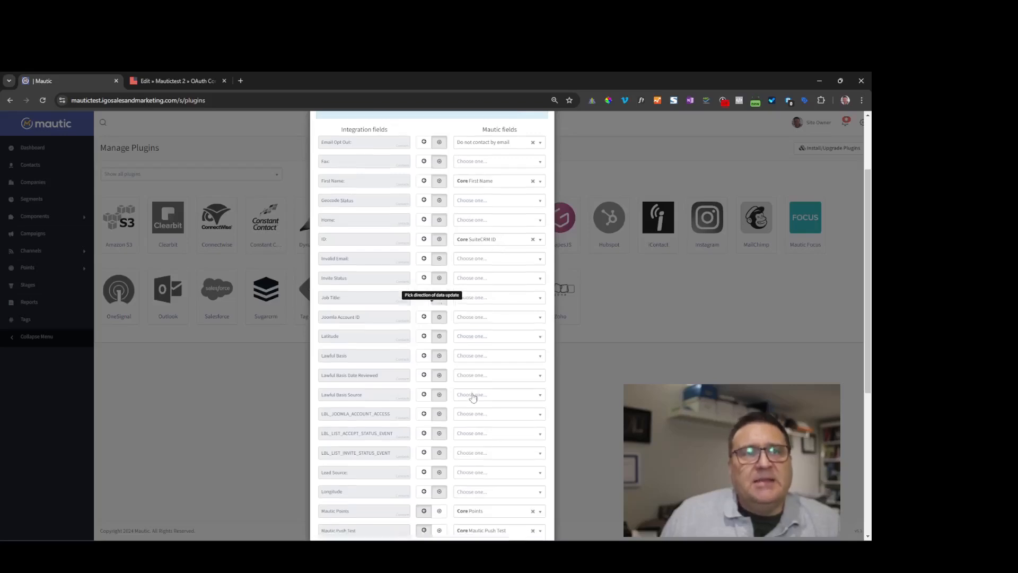
scroll(499, 297, "up", 5)
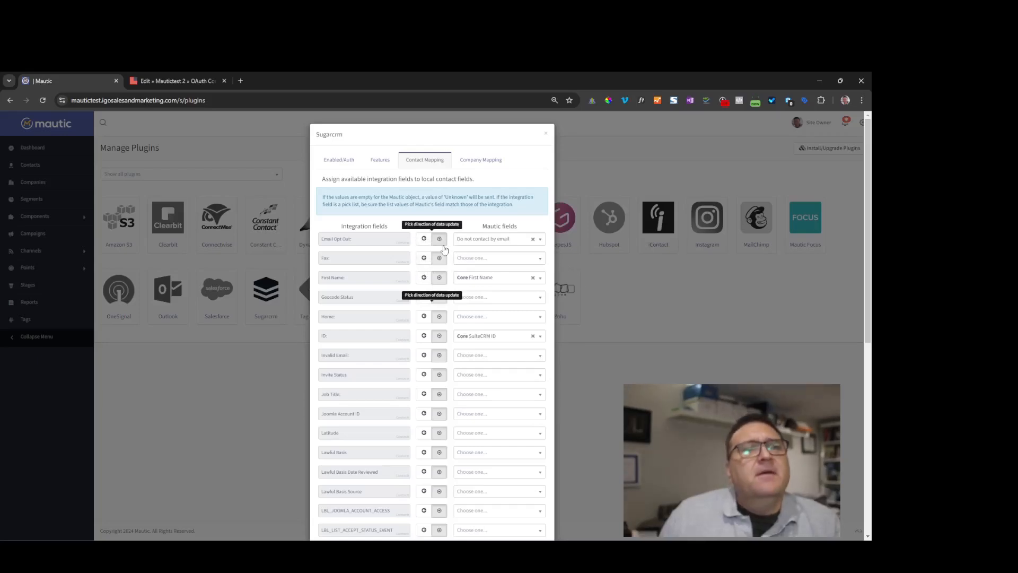
scroll(423, 273, "down", 2)
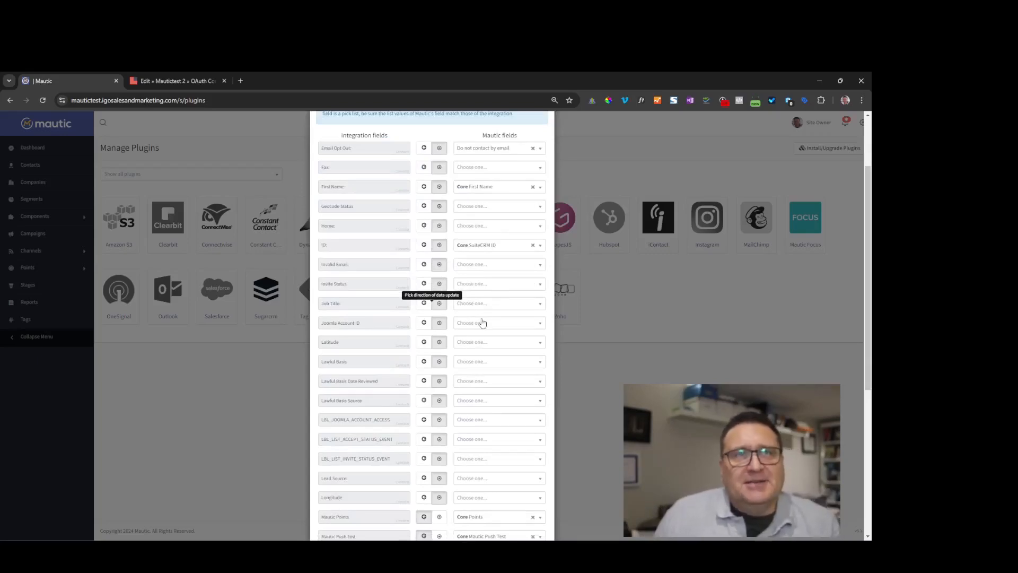
scroll(461, 181, "down", 1)
scroll(471, 210, "down", 2)
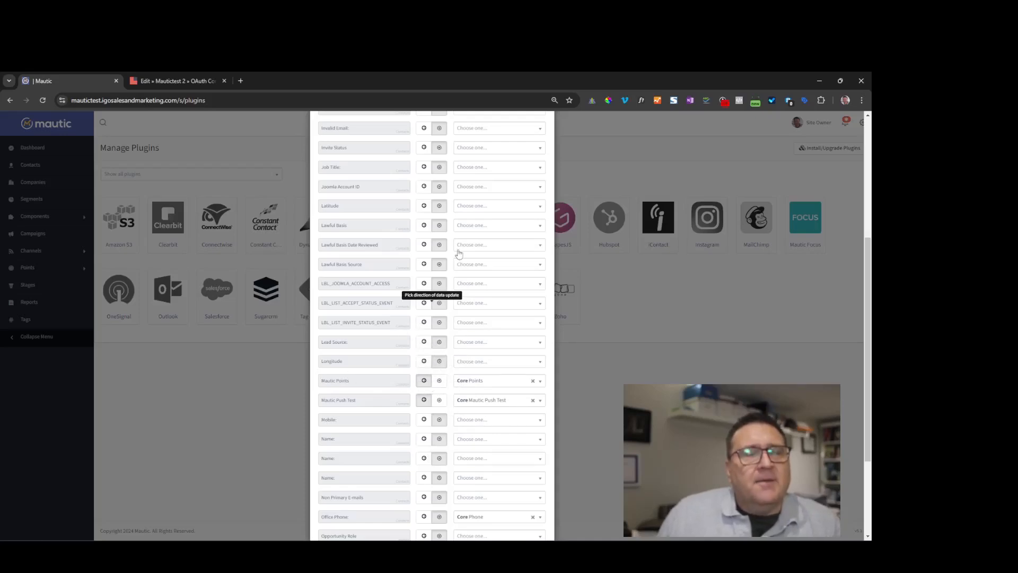
scroll(477, 304, "up", 4)
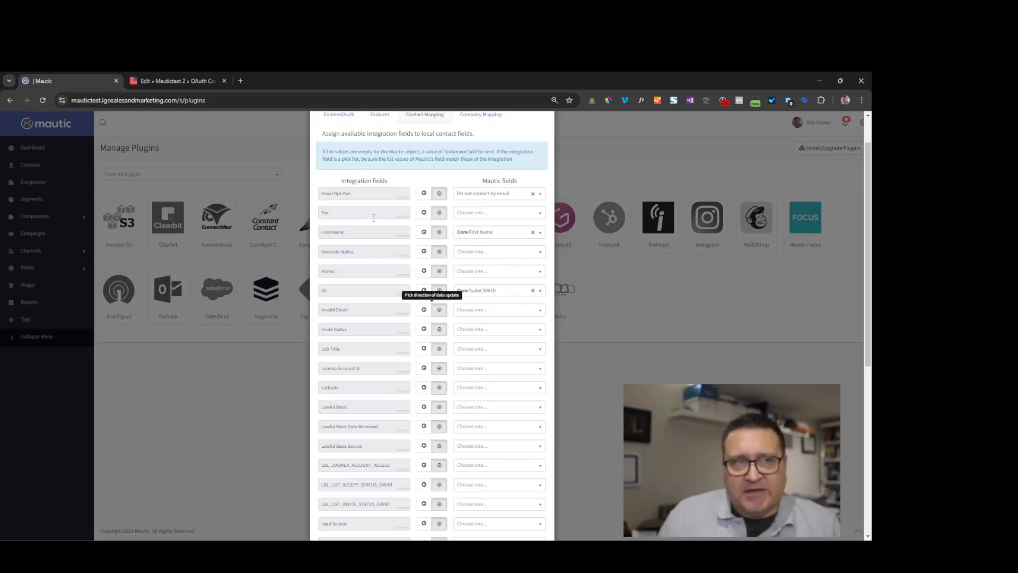
- Check Office Phone, Mautic Points and Mautic Push Test are paired with matching Mautic fields
scroll(445, 318, "down", 3)
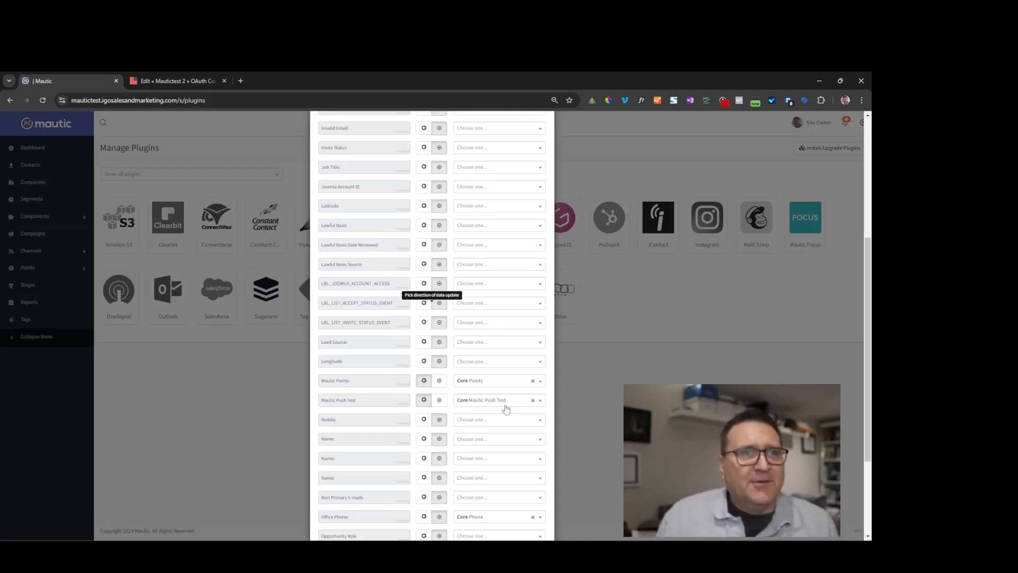
scroll(469, 382, "down", 1)
scroll(469, 328, "down", 2)
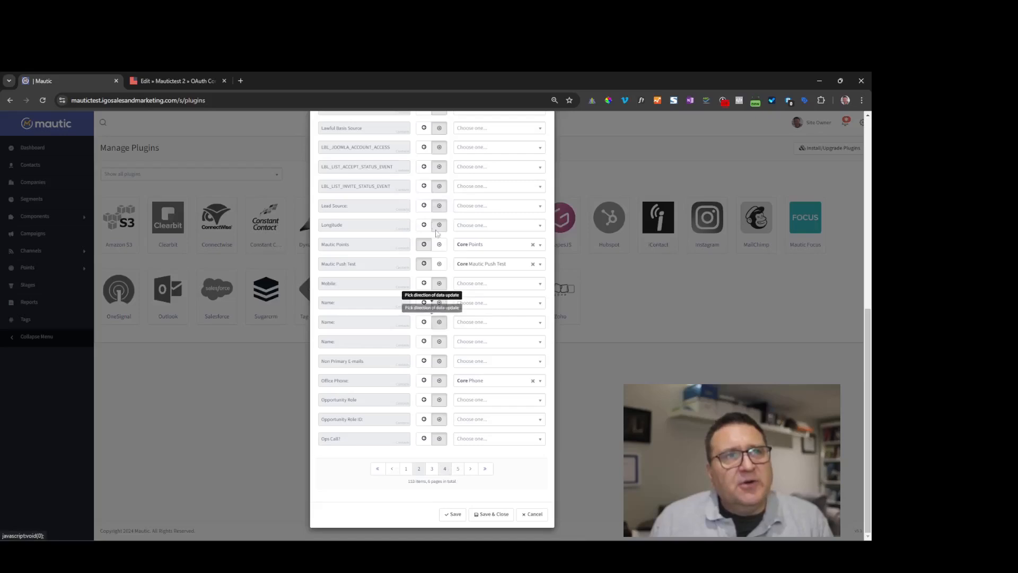
- Check page 4 of the field mappings, then Save & Close the Sugarcrm plugin dialog
left_click(444, 468)
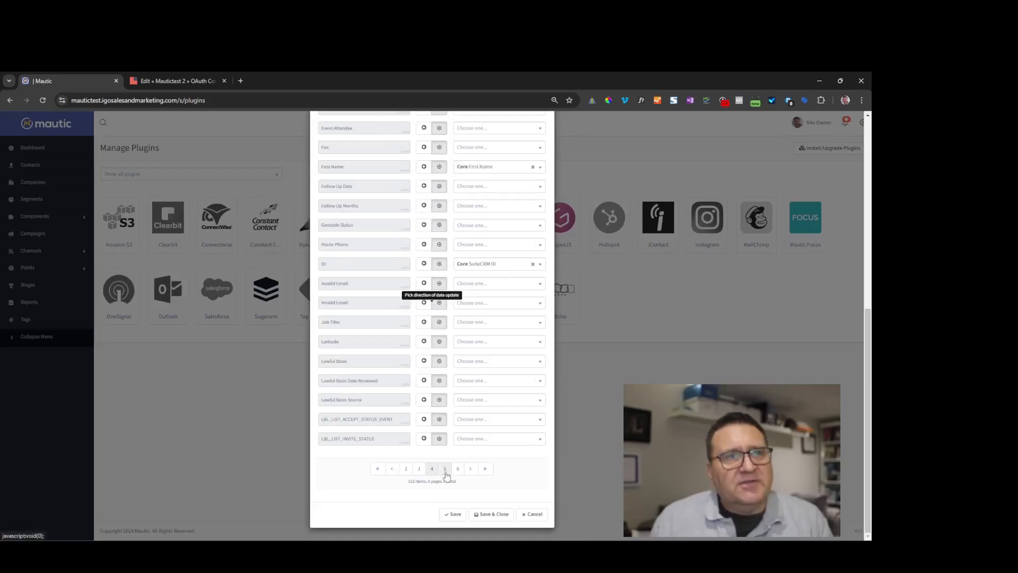
scroll(398, 161, "up", 4)
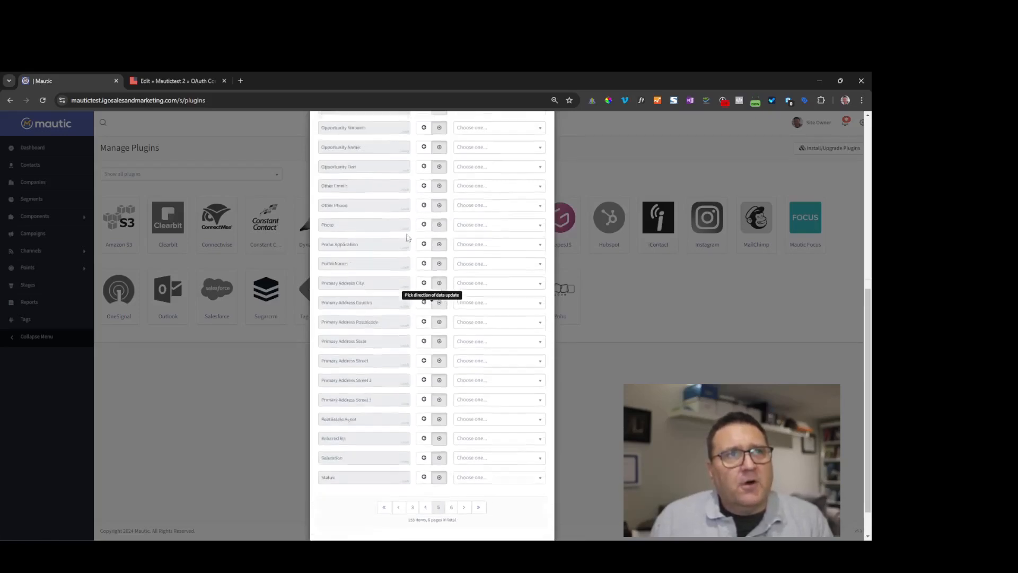
scroll(389, 375, "down", 4)
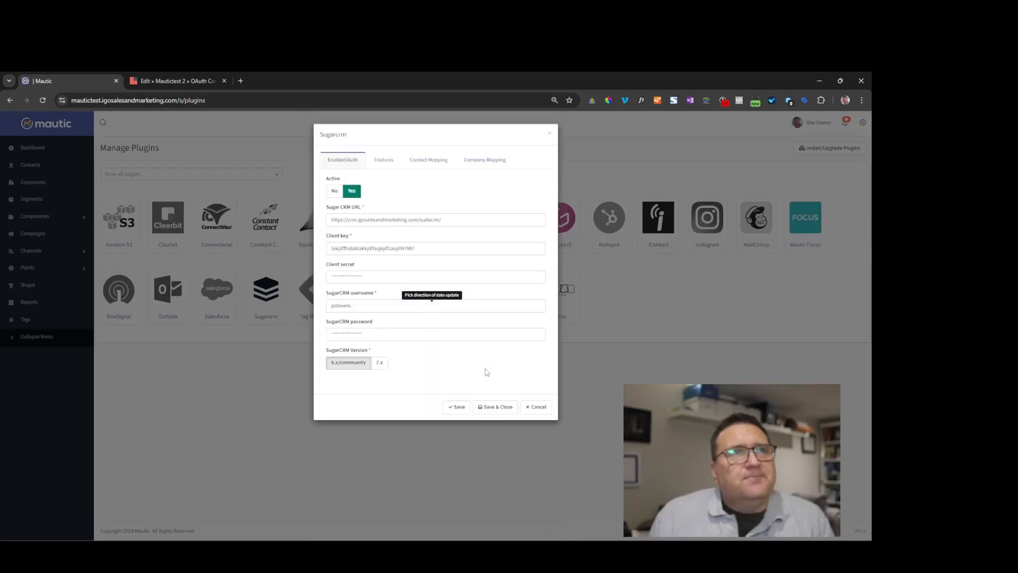
left_click(492, 406)
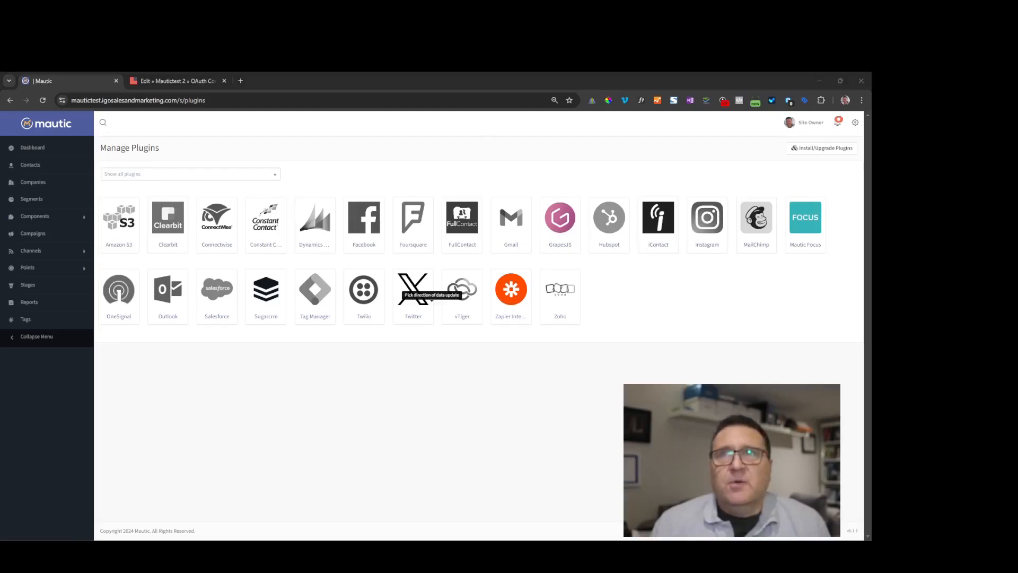
- Run the pasted Sugarcrm synccontacts command with a 2day interval in the WHM Terminal
left_click_drag(996, 382, 316, 71)
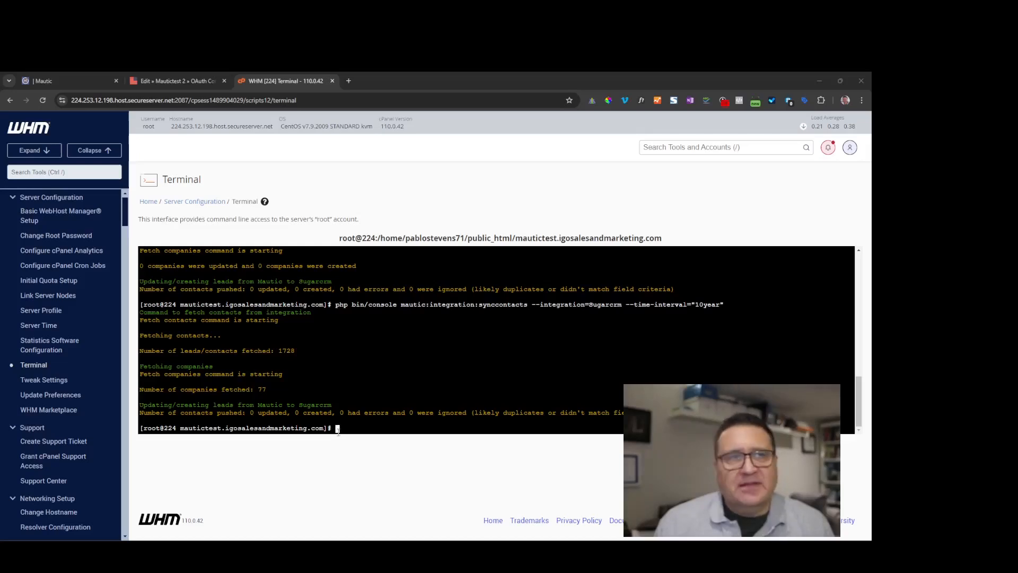
right_click(337, 430)
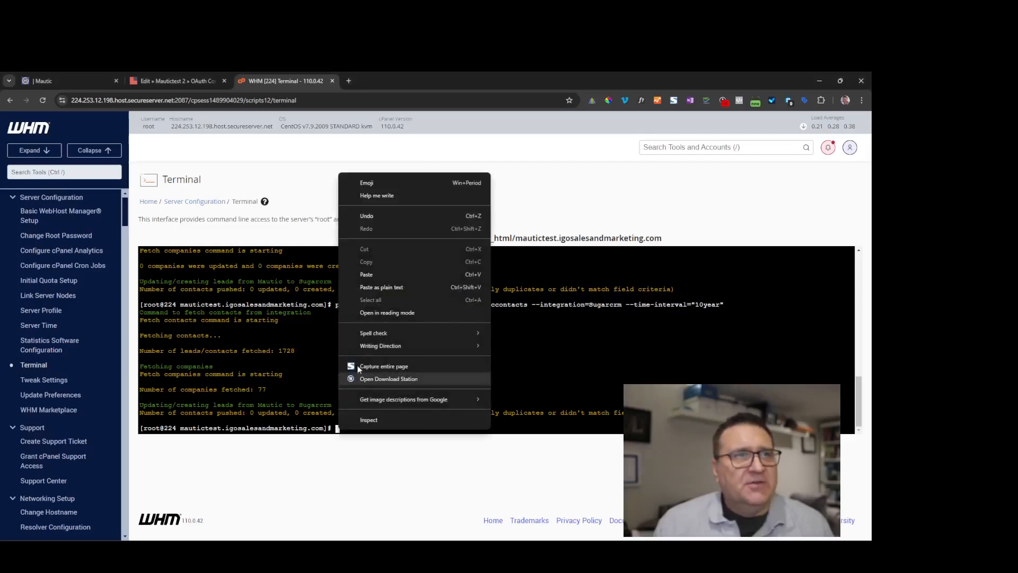
left_click(366, 274)
key("Return")
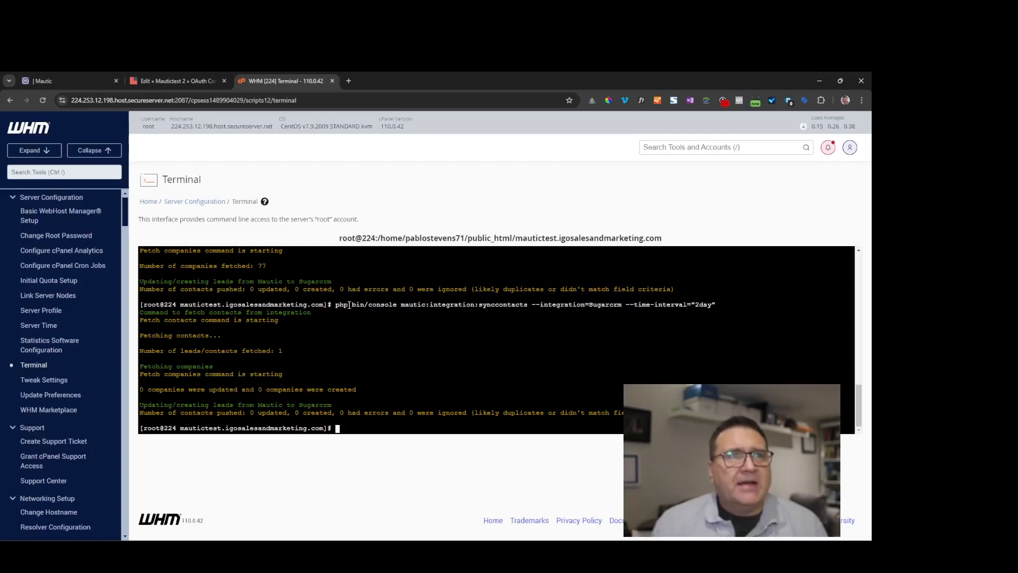
- Copy the previous synccontacts command and paste it at the terminal prompt without running it
left_click_drag(336, 306, 720, 304)
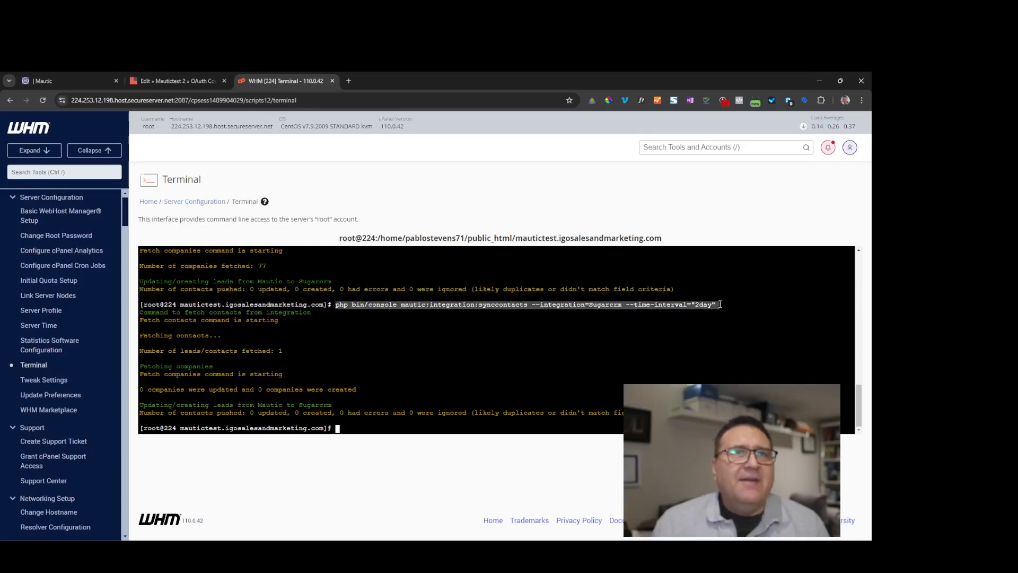
right_click(693, 305)
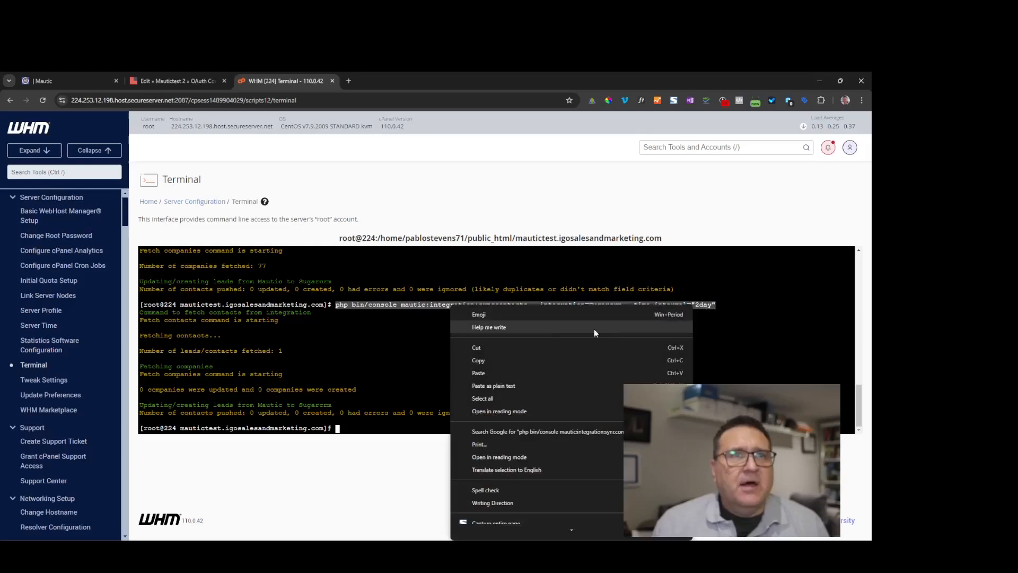
left_click(479, 361)
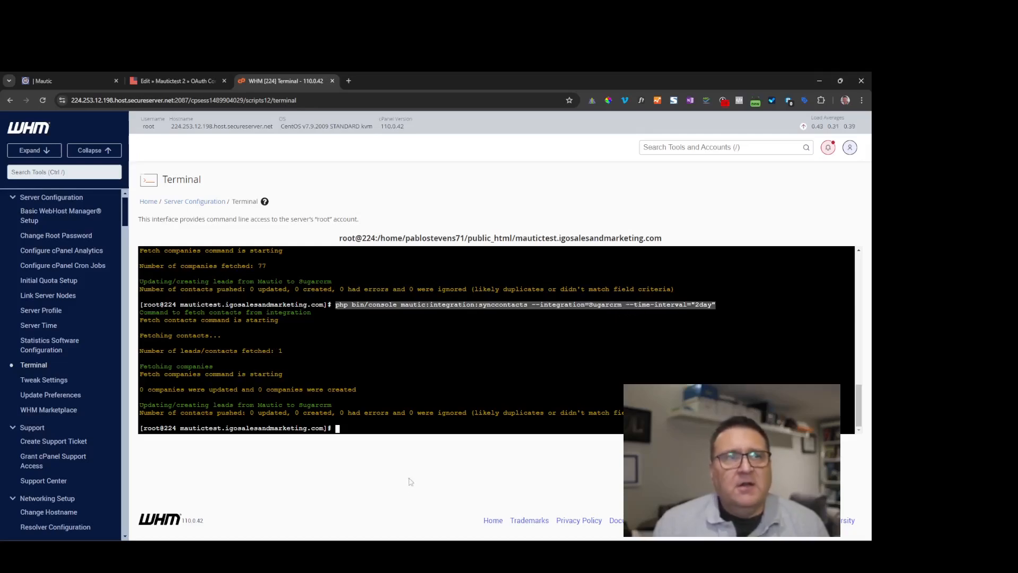
right_click(366, 429)
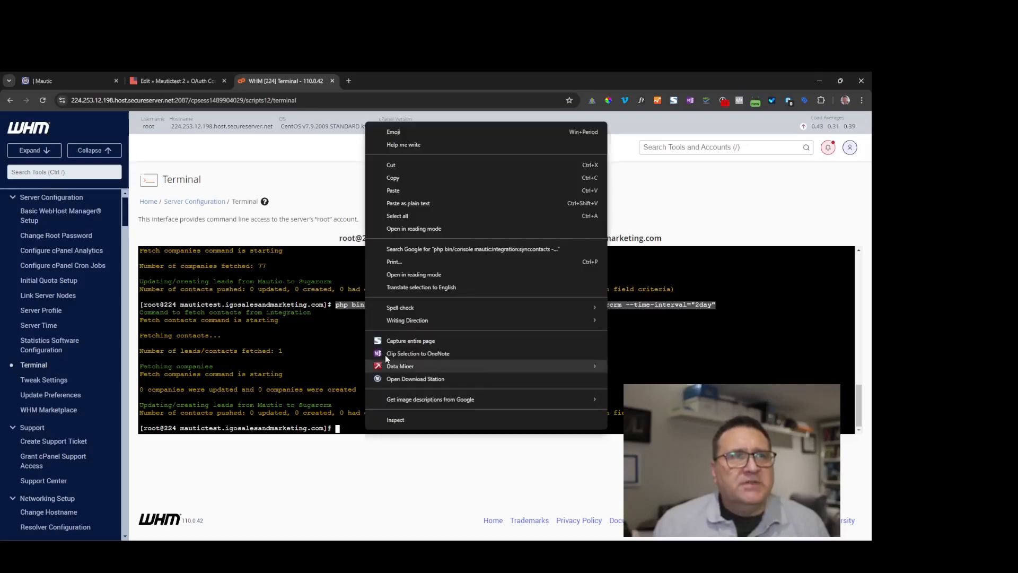
left_click(403, 199)
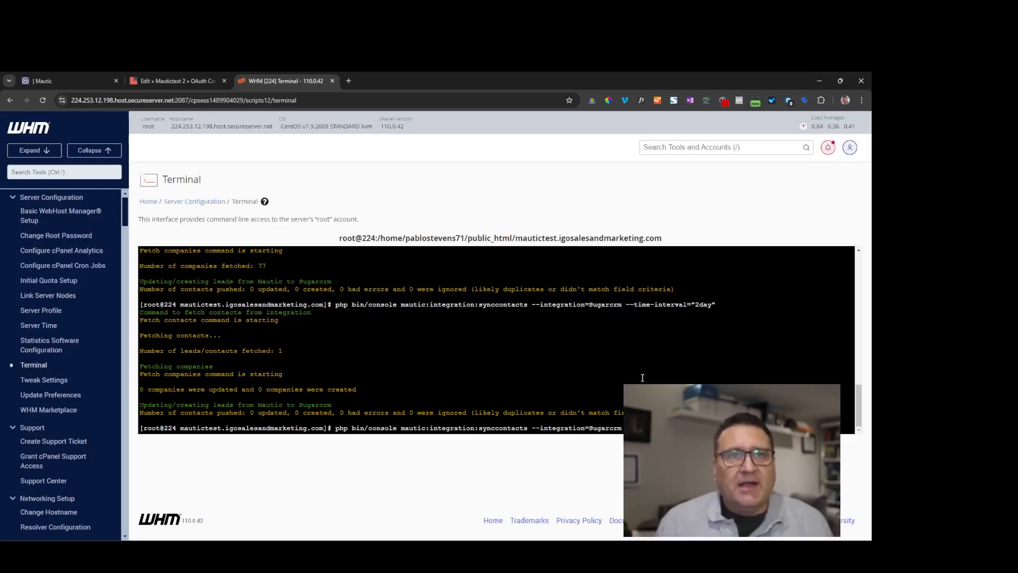
- Run the 10year-interval sync and highlight the 1724 leads/contacts fetched count
key("Return")
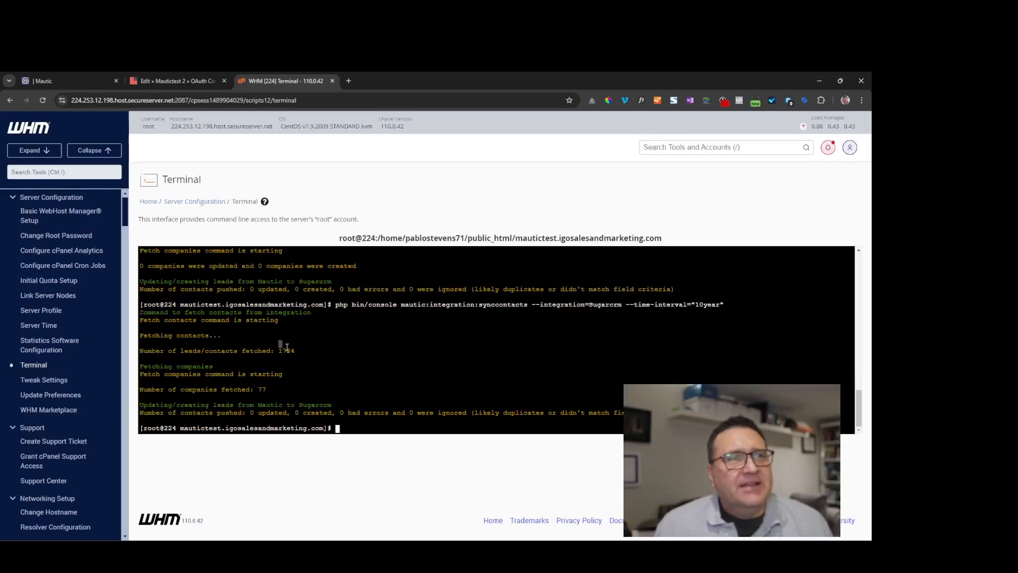
left_click_drag(285, 348, 312, 348)
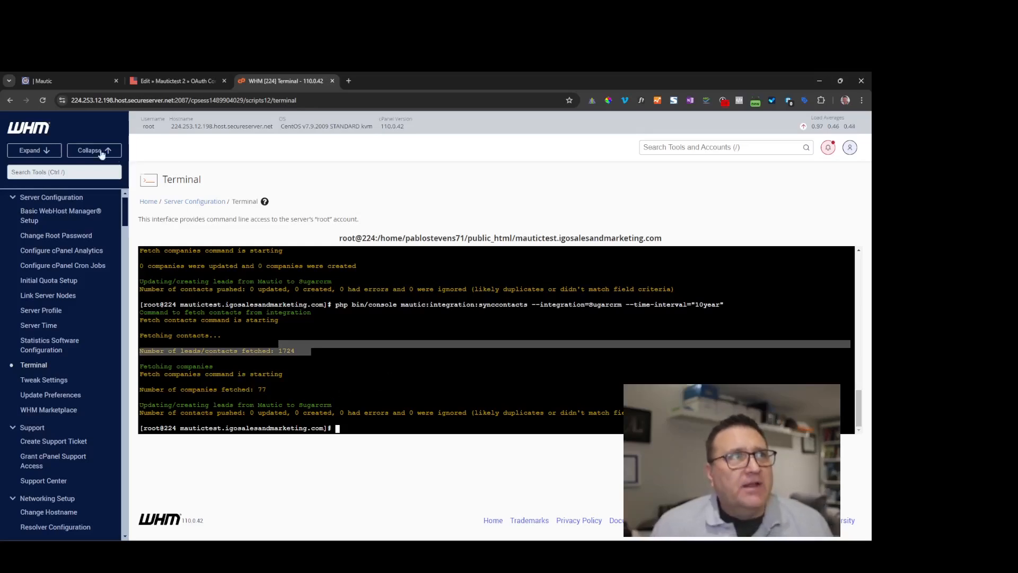
- Return to Mautic and view the Contacts list, now filled with synced contacts
left_click(69, 80)
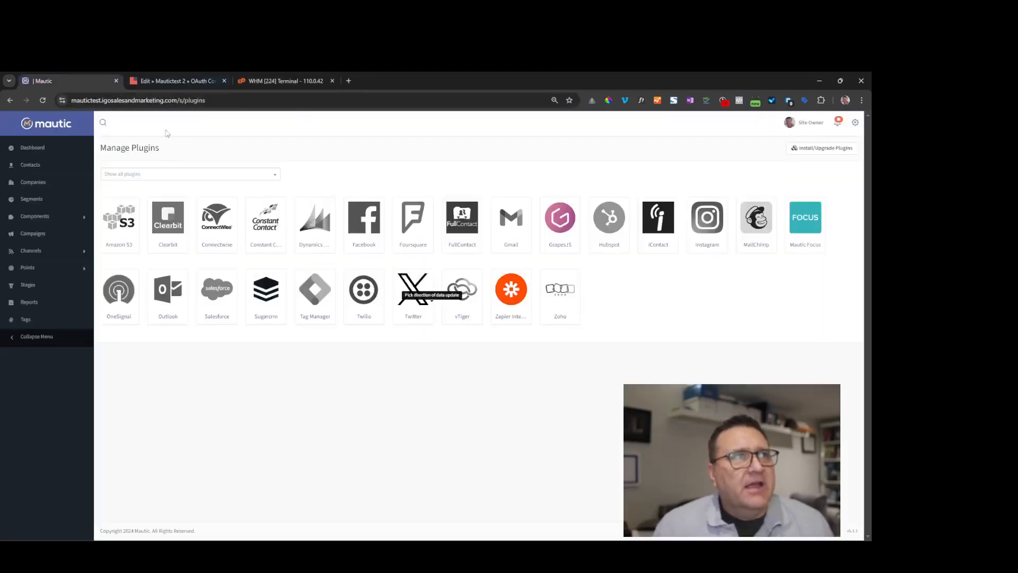
left_click(32, 165)
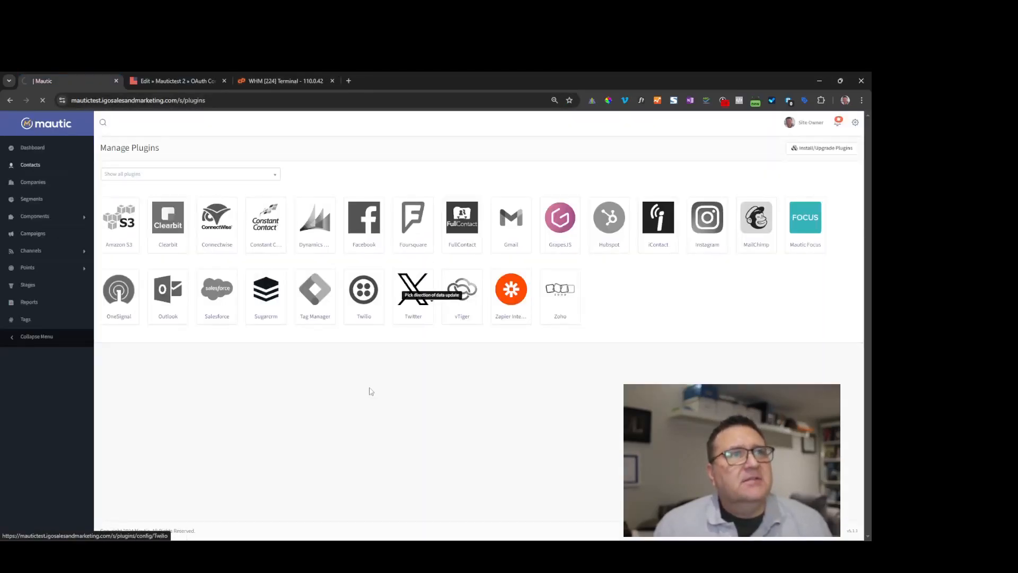
scroll(170, 318, "down", 3)
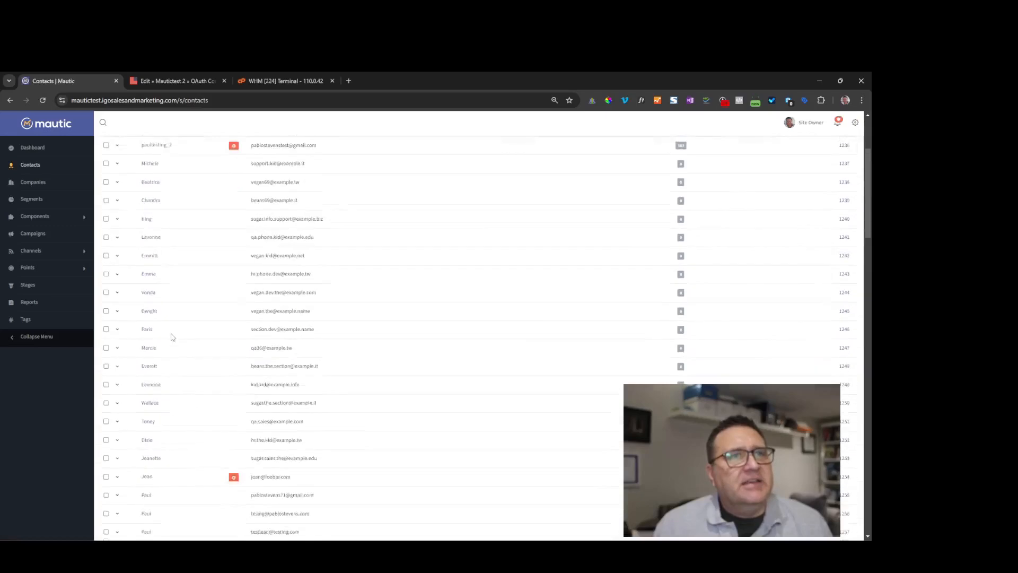
scroll(170, 287, "up", 3)
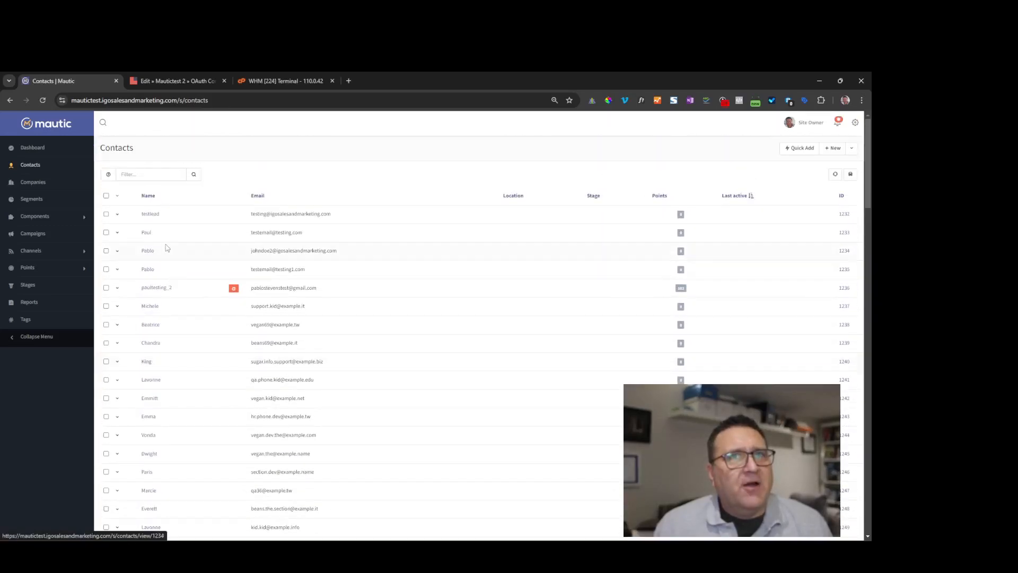
- Browse Mautic's Companies list, where each company still shows 0 linked contacts
left_click(43, 183)
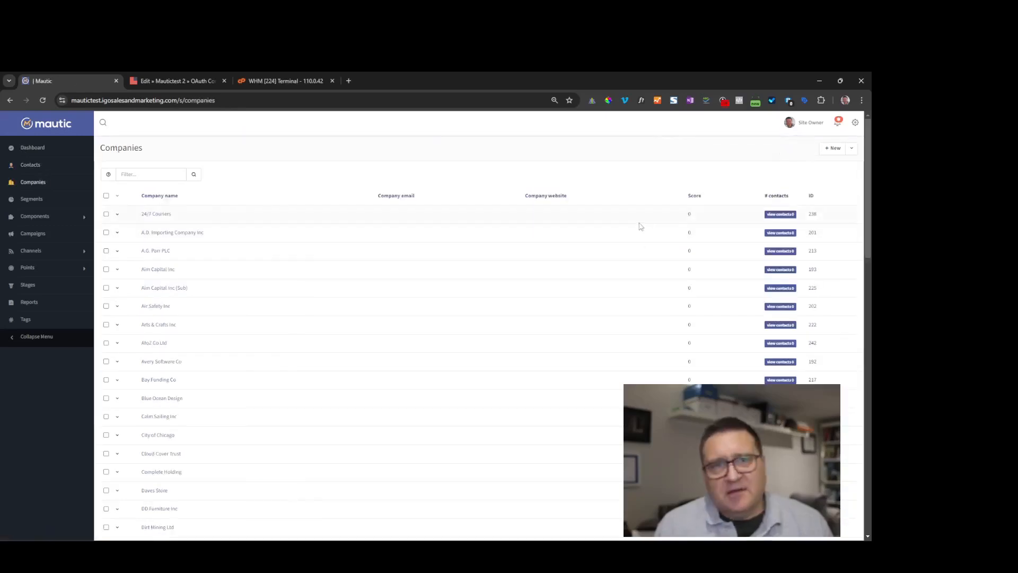
scroll(624, 314, "down", 3)
scroll(624, 315, "down", 15)
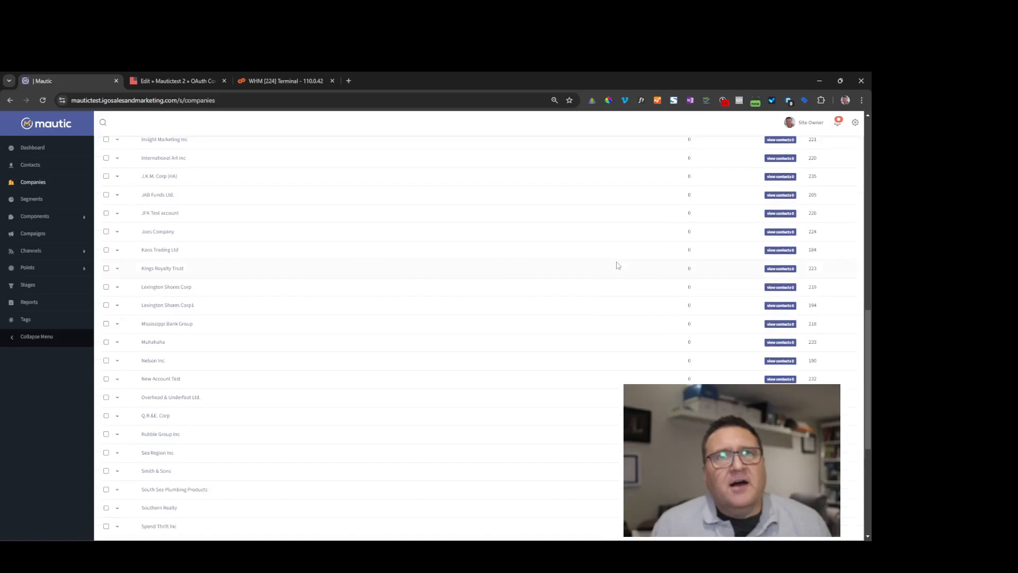
scroll(511, 397, "up", 13)
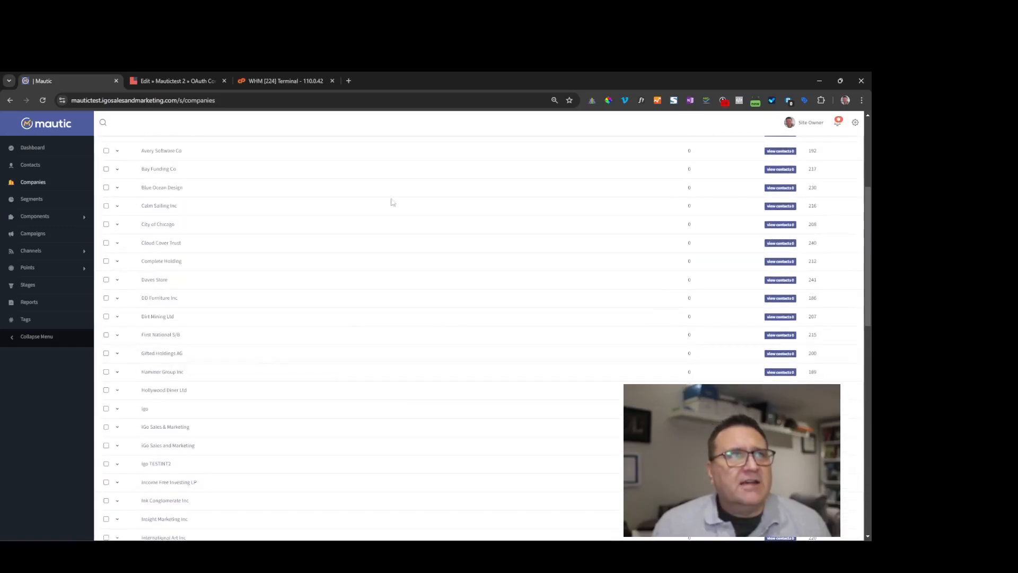
scroll(391, 200, "up", 3)
left_click(276, 80)
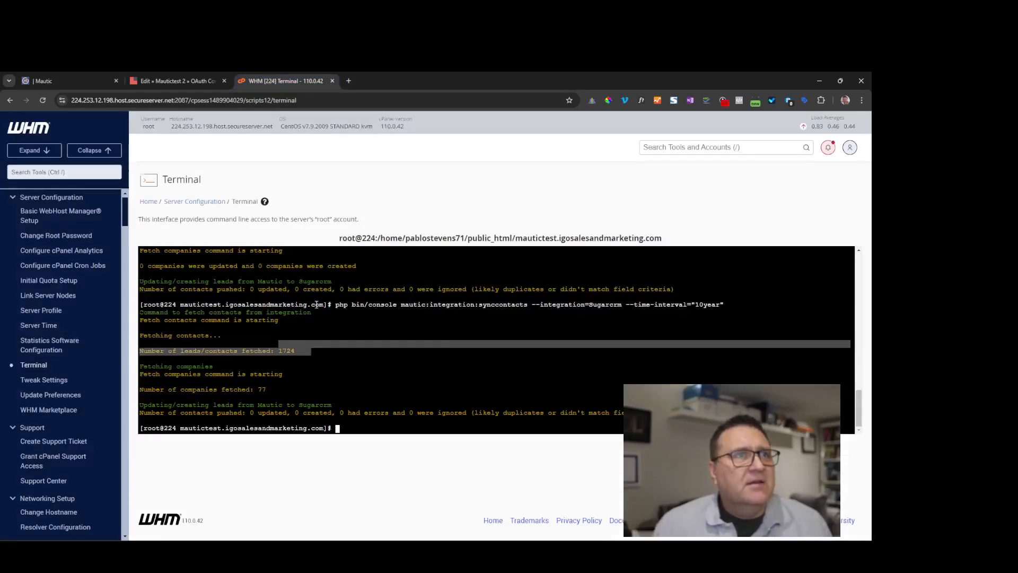
- Rerun the 10year Sugarcrm sync, fetching 1728 leads/contacts, then reload Mautic's Companies list
left_click_drag(336, 305, 706, 305)
left_click_drag(316, 300, 726, 305)
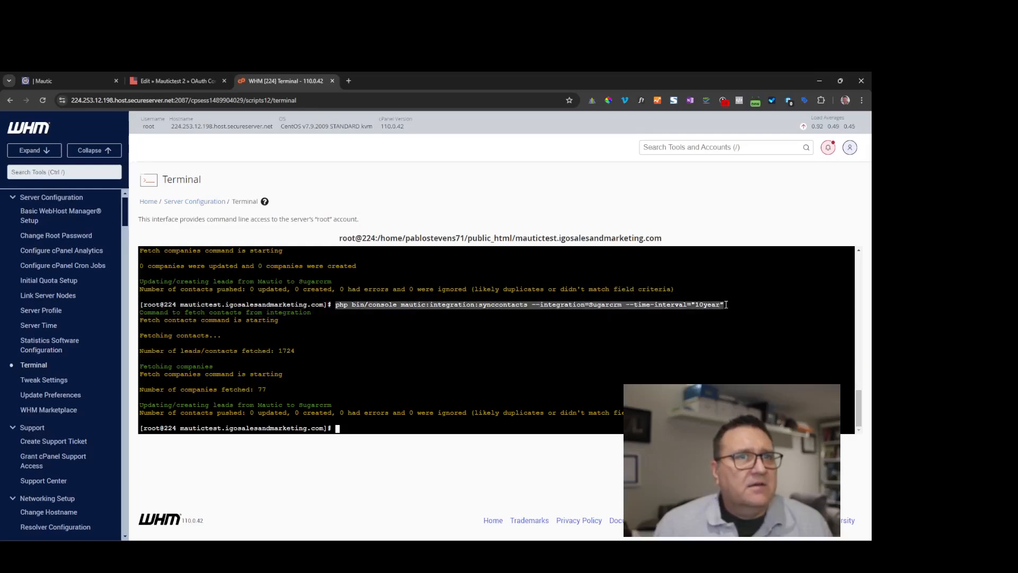
right_click(679, 308)
left_click(477, 136)
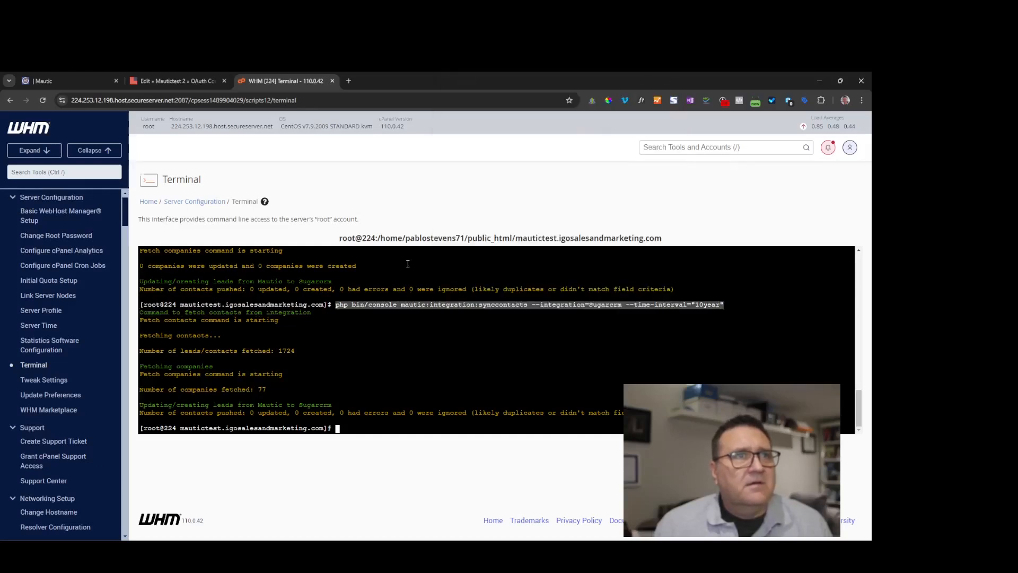
right_click(344, 430)
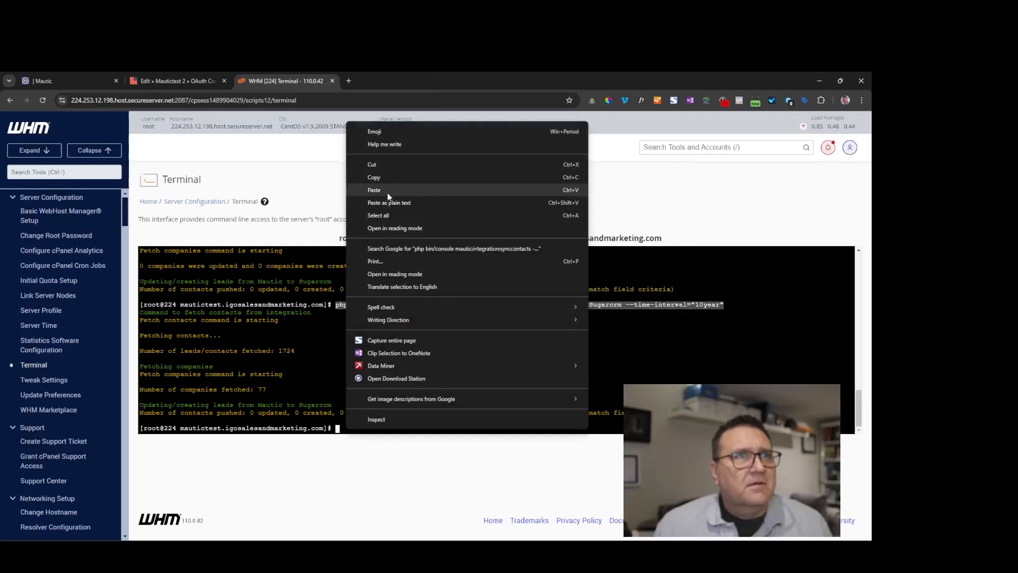
left_click(387, 193)
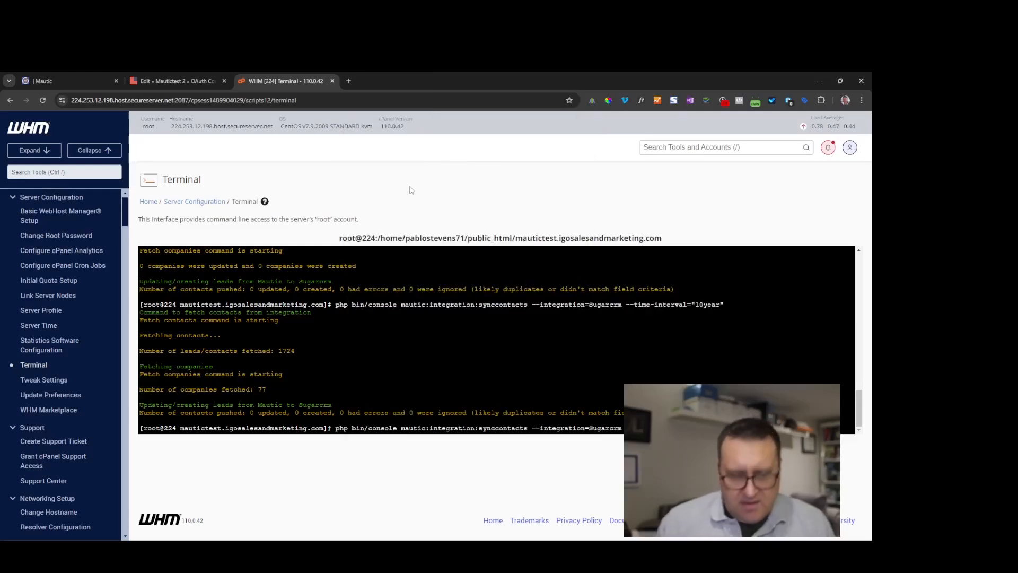
key("Return")
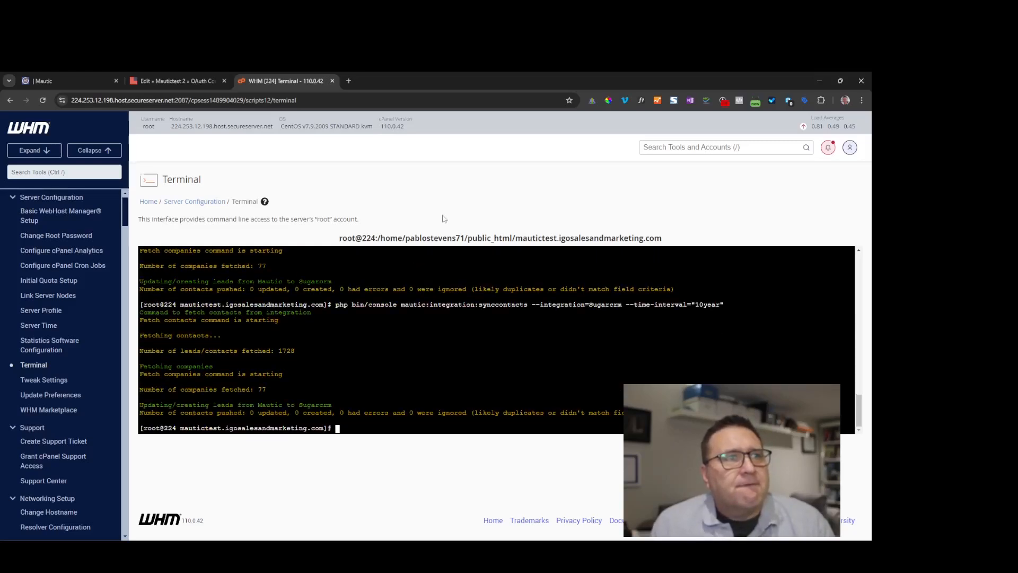
left_click(53, 81)
left_click(42, 100)
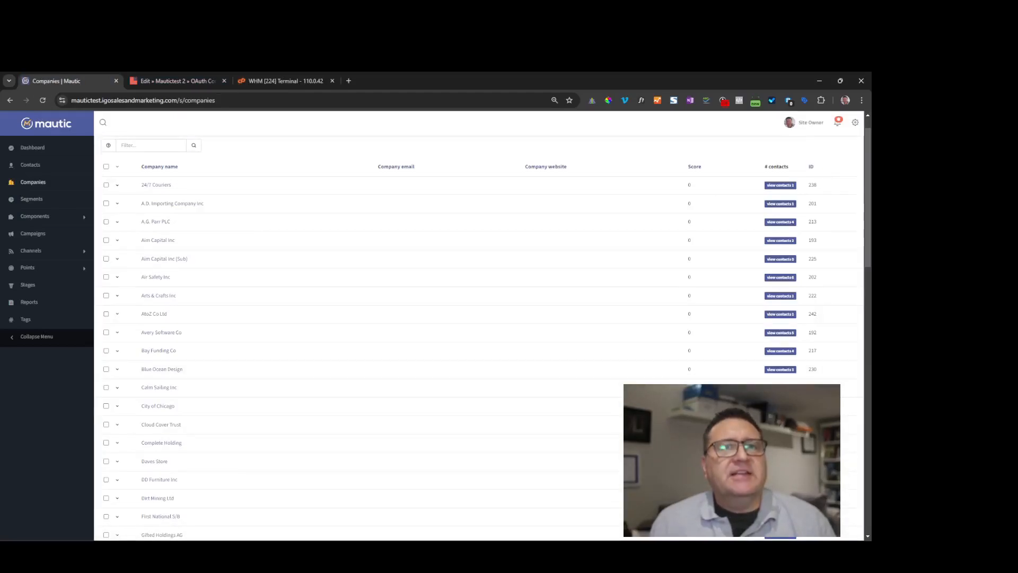
- View the A.G. Parr PLC company, then open the synced contact with ID 1234 from Contacts
left_click(156, 222)
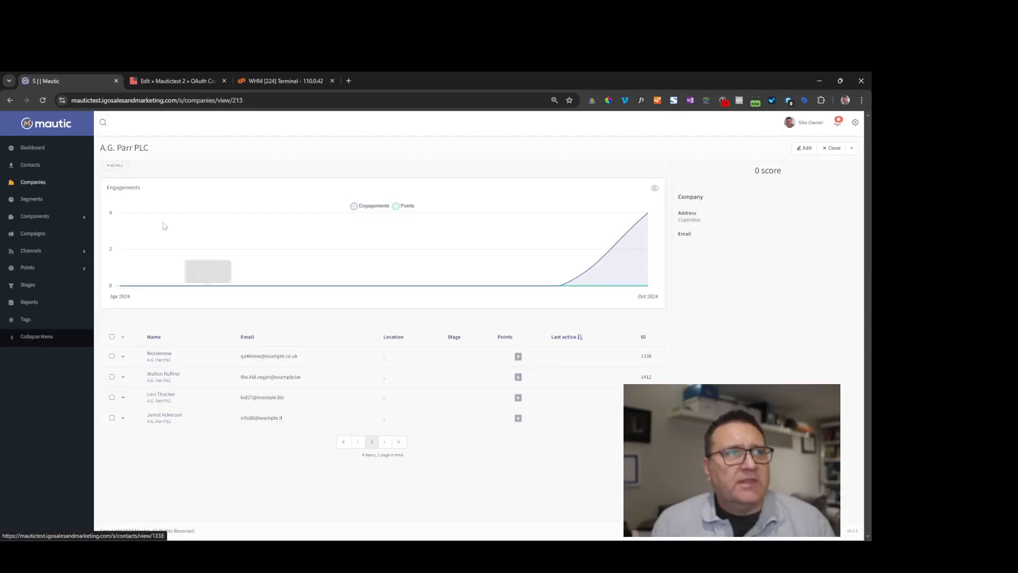
left_click(10, 100)
left_click(29, 164)
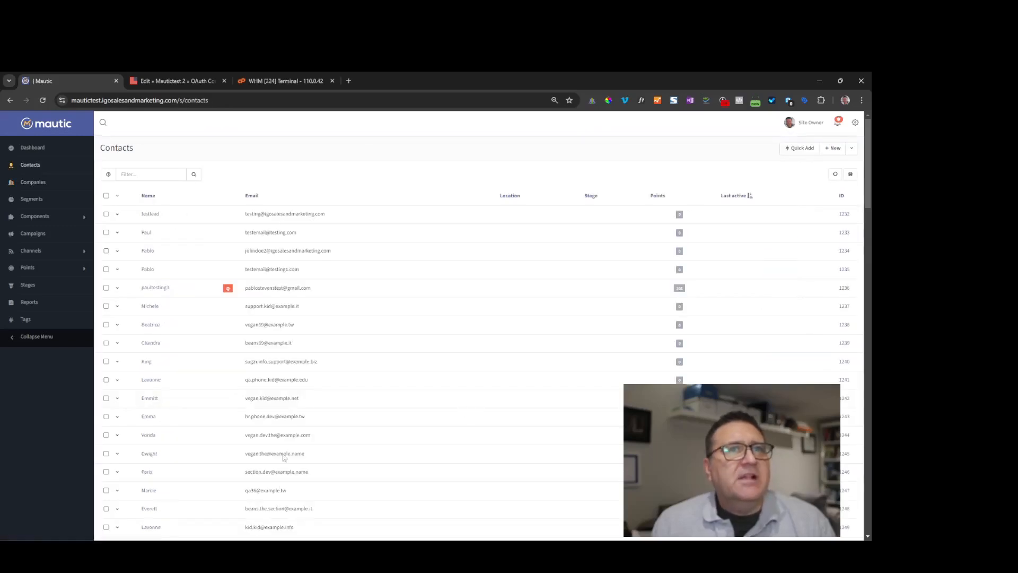
left_click(145, 254)
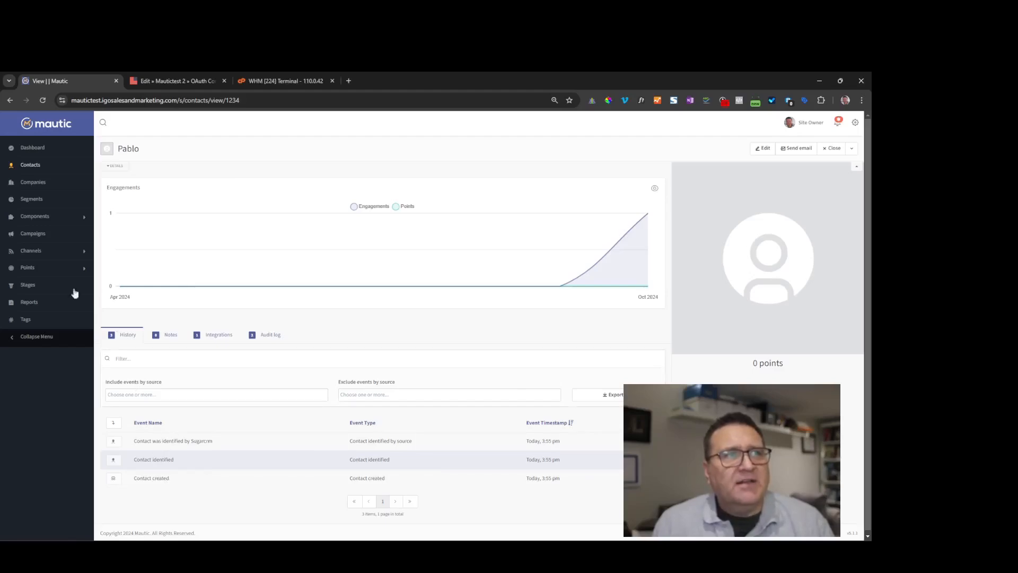
- Show the contact's Integrations details: Sugarcrm Leads object, added 3:55 pm, last synced 3:56 pm
left_click(218, 341)
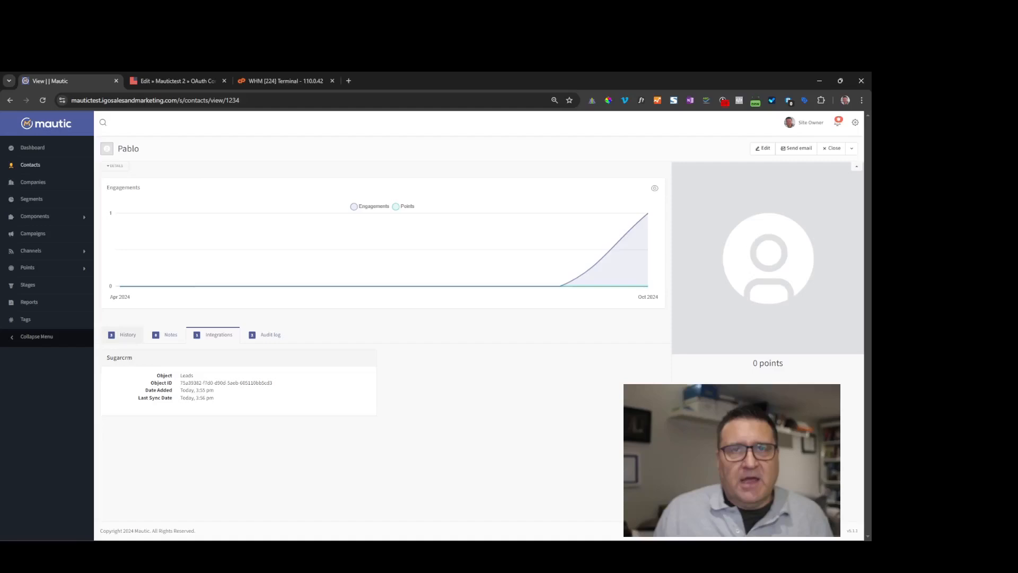
- Open the mautictest synccontacts cron job for editing and inspect its command without changes
left_click_drag(869, 424, 362, 89)
scroll(411, 376, "down", 5)
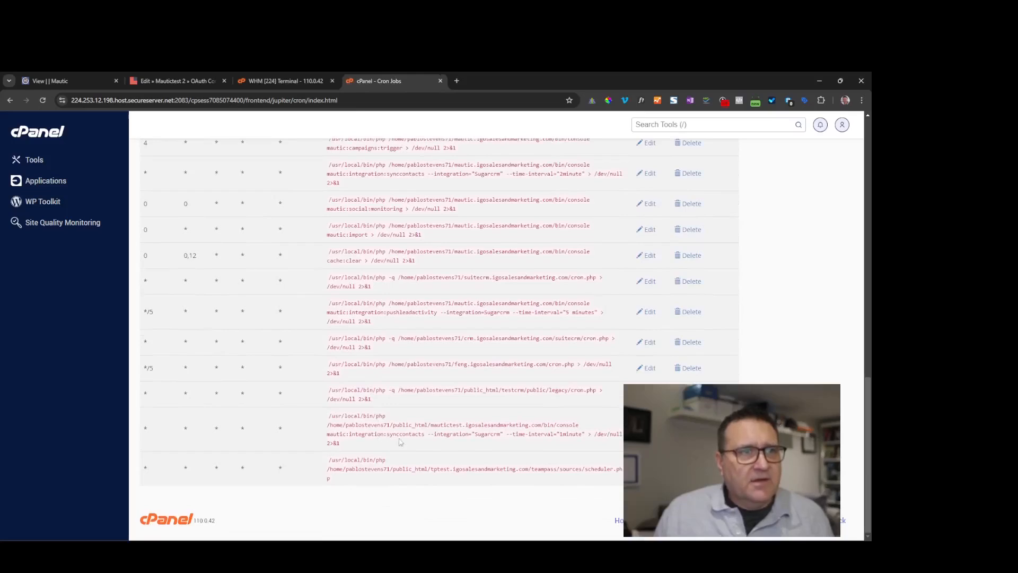
left_click(646, 428)
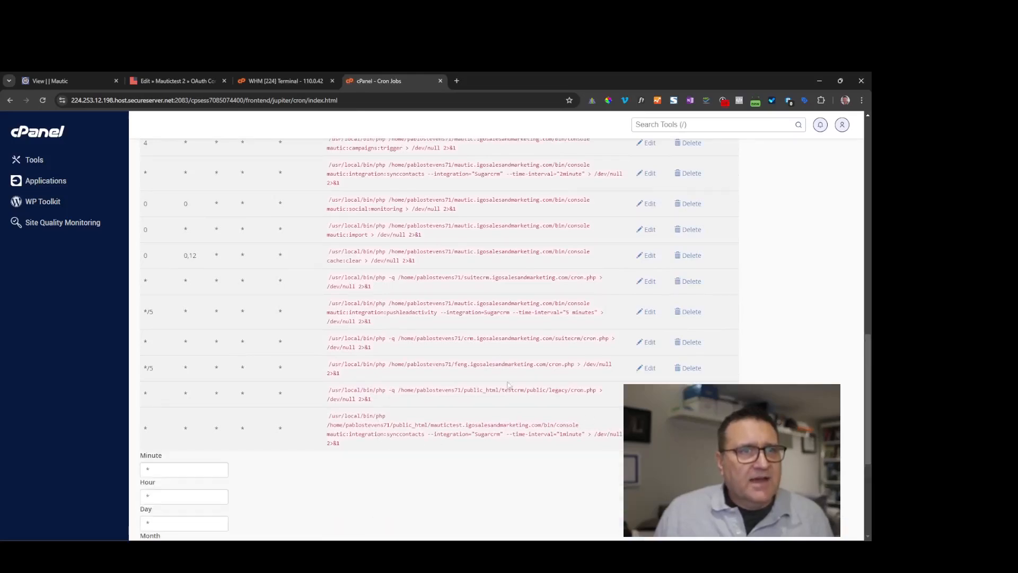
scroll(485, 339, "down", 5)
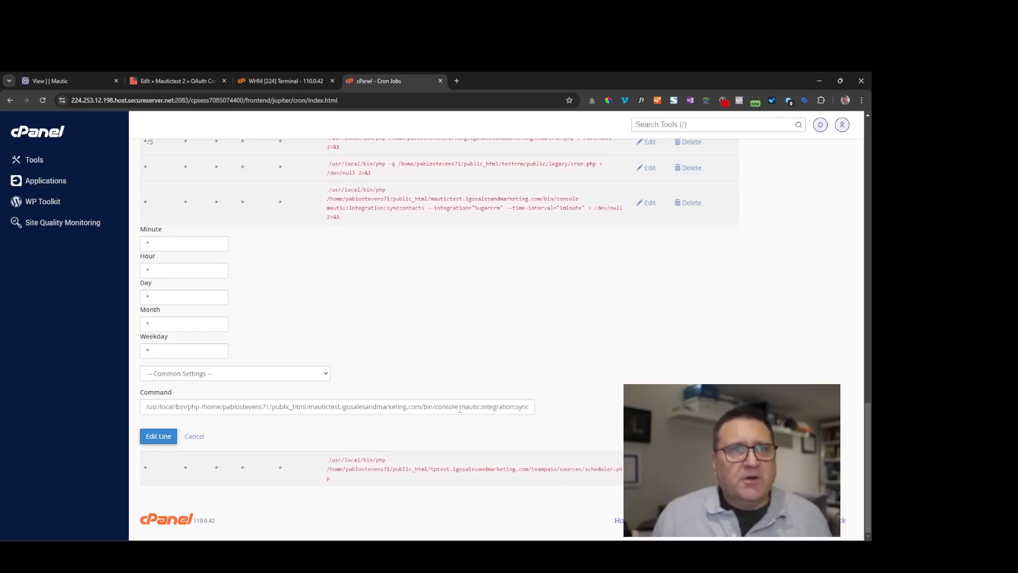
left_click_drag(459, 409, 477, 409)
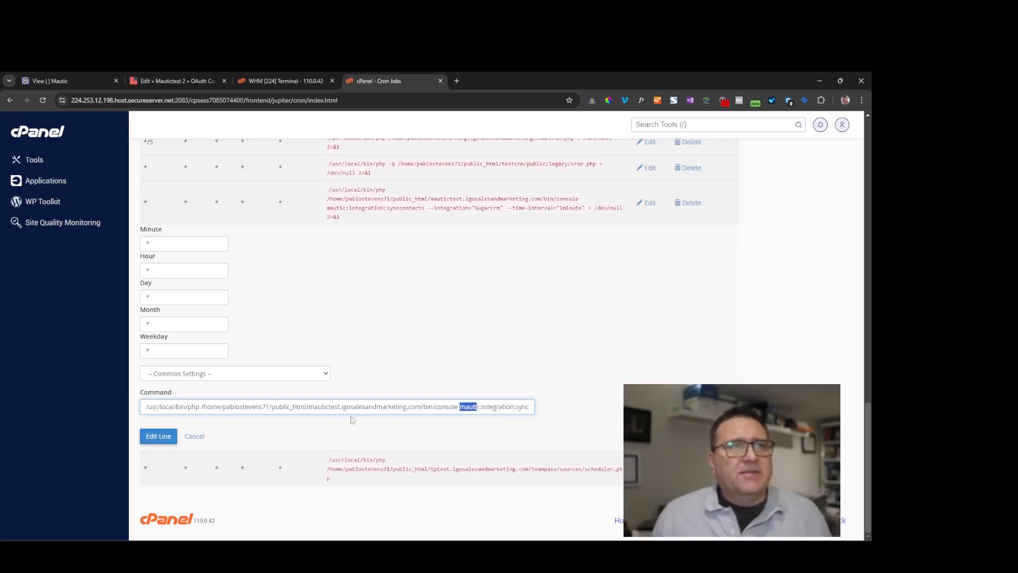
left_click(421, 406)
left_click_drag(432, 410, 551, 419)
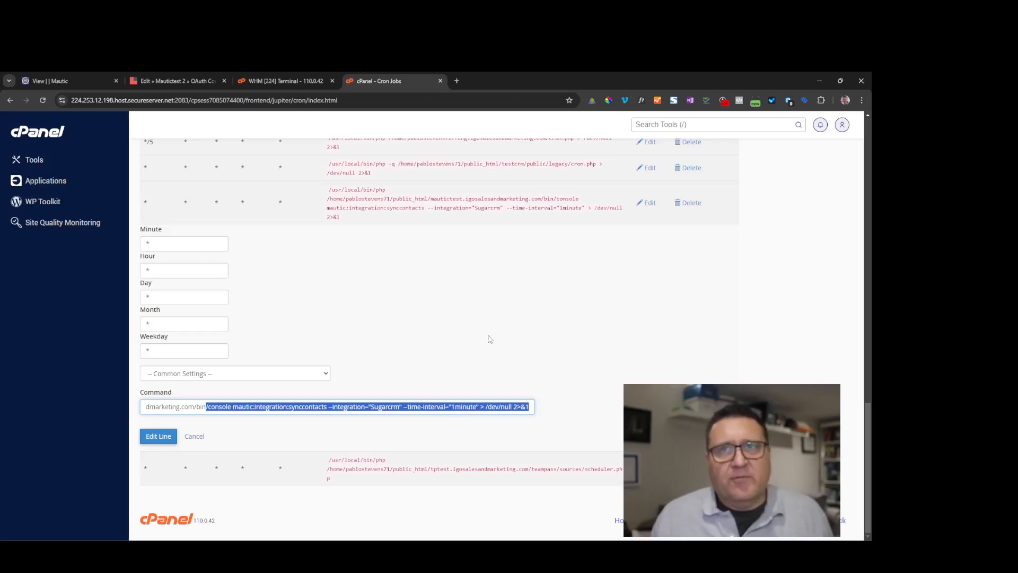
left_click(430, 316)
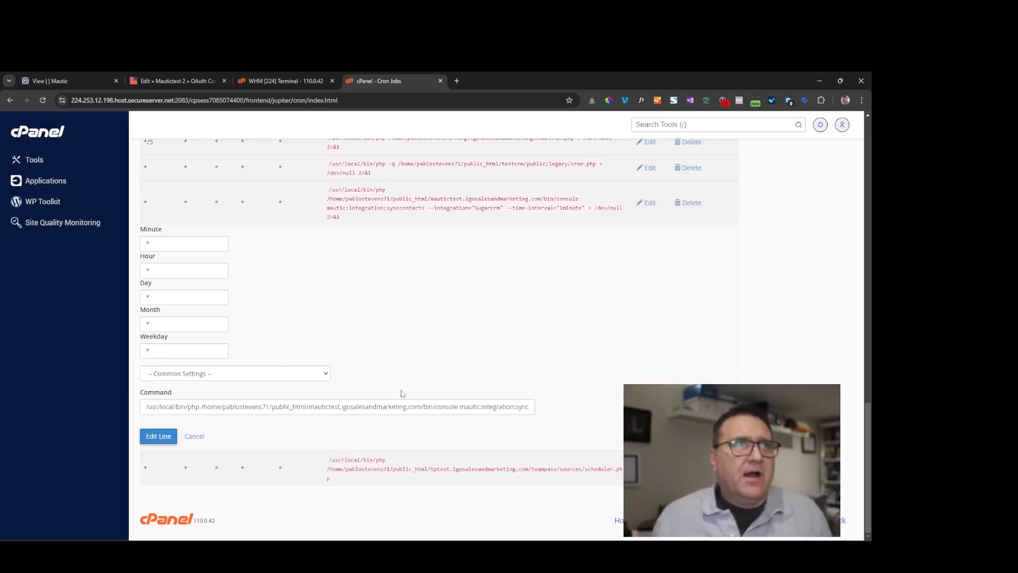
- Go to SuiteCRM's Leads list and start a new lead
left_click(51, 80)
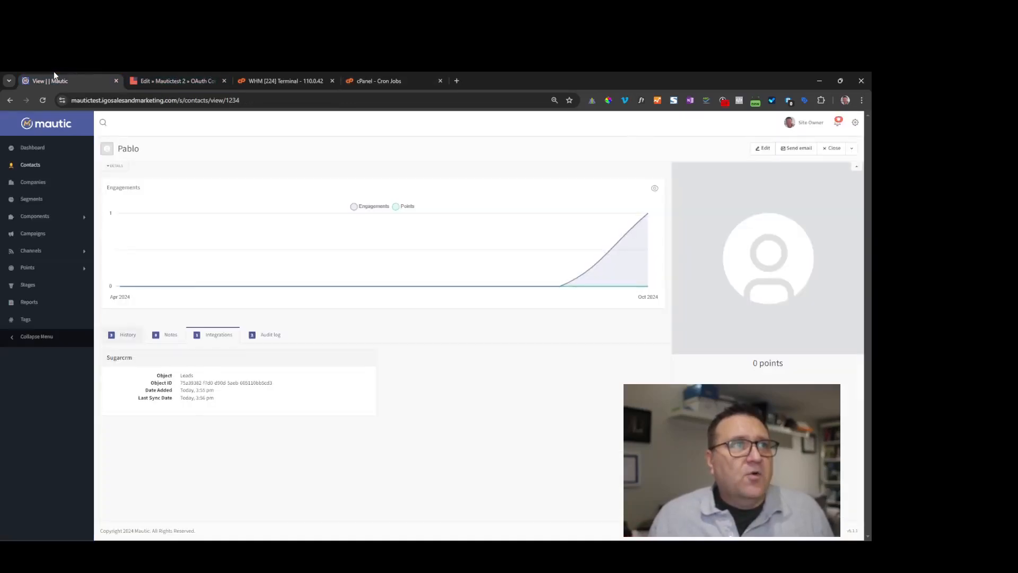
left_click(177, 81)
mouse_move(202, 131)
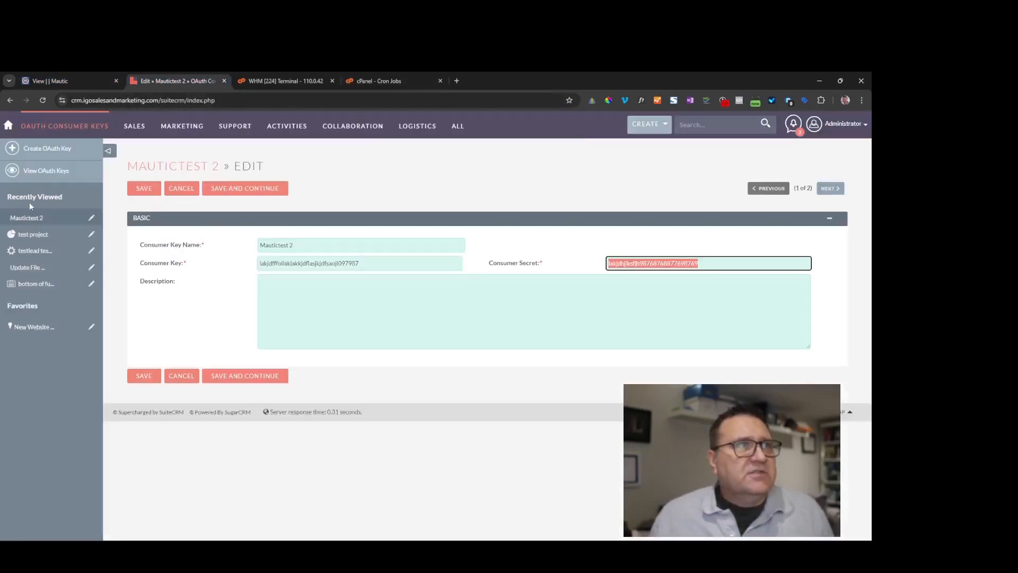
mouse_move(135, 131)
left_click(136, 220)
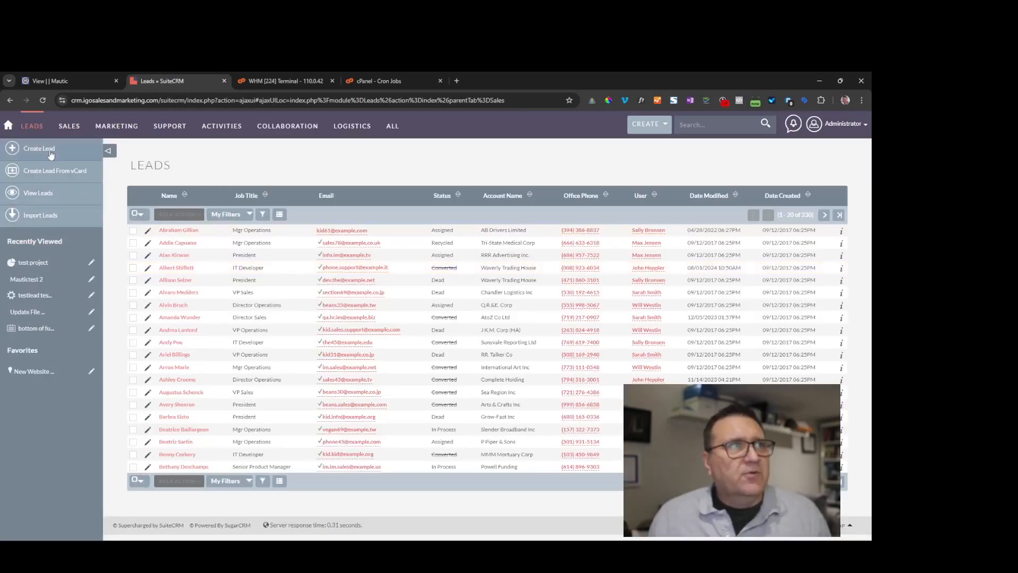
left_click(44, 158)
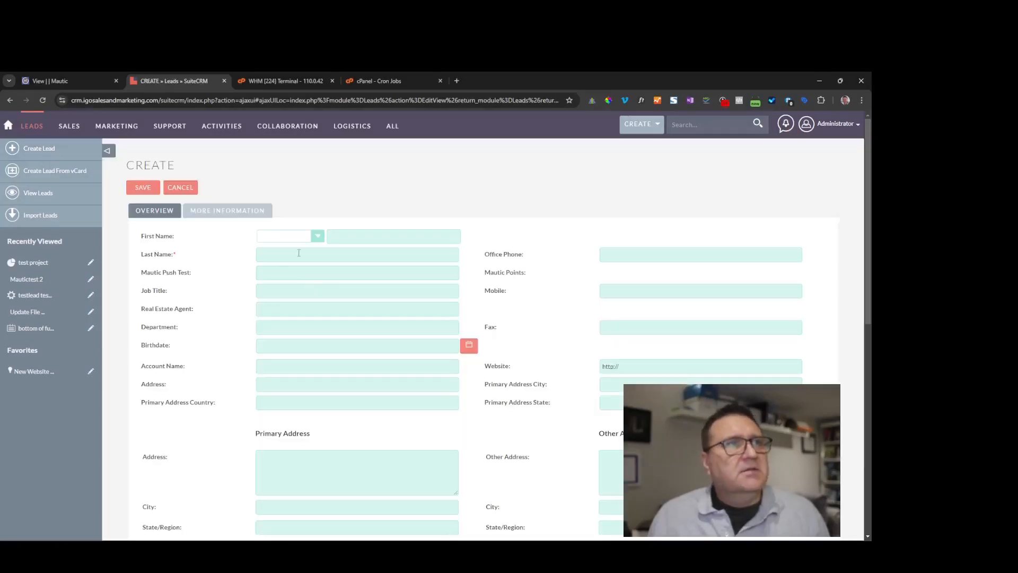
- Save a lead with salutation Mr., first name NewMautic, last name and a test e-mail address
left_click(295, 236)
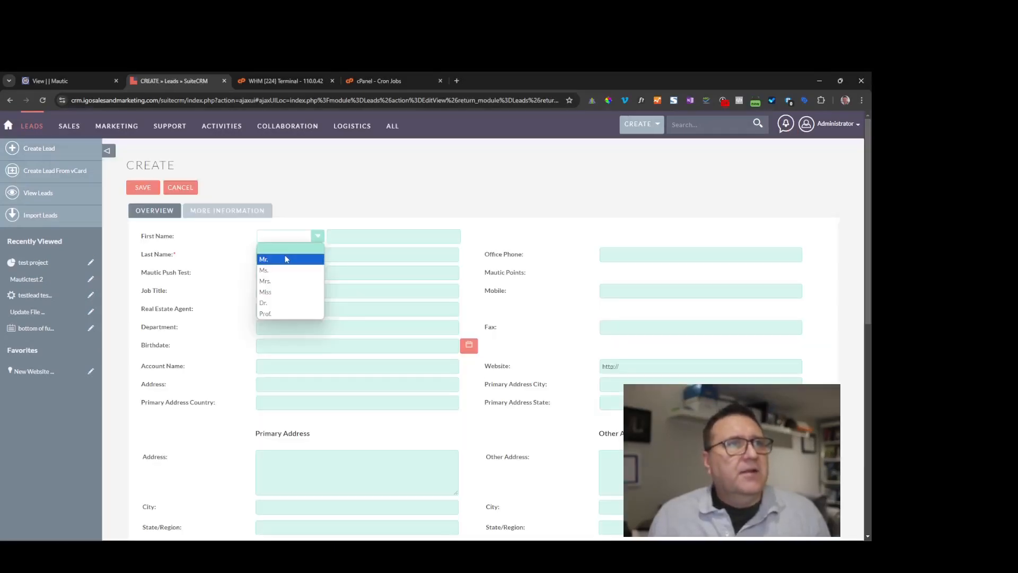
left_click(287, 258)
key("Tab")
type("NewMaut")
key("Tab")
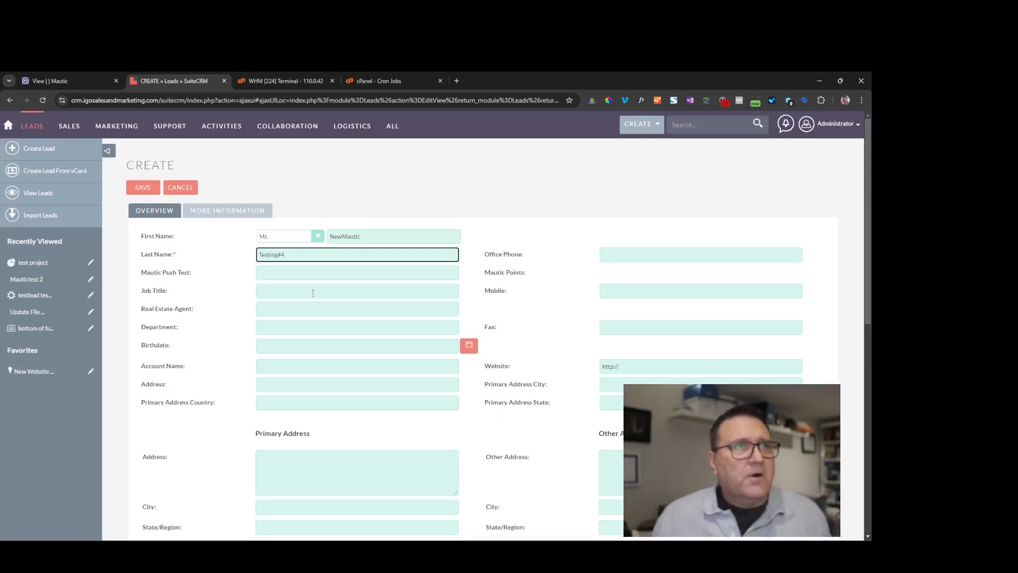
scroll(358, 300, "down", 3)
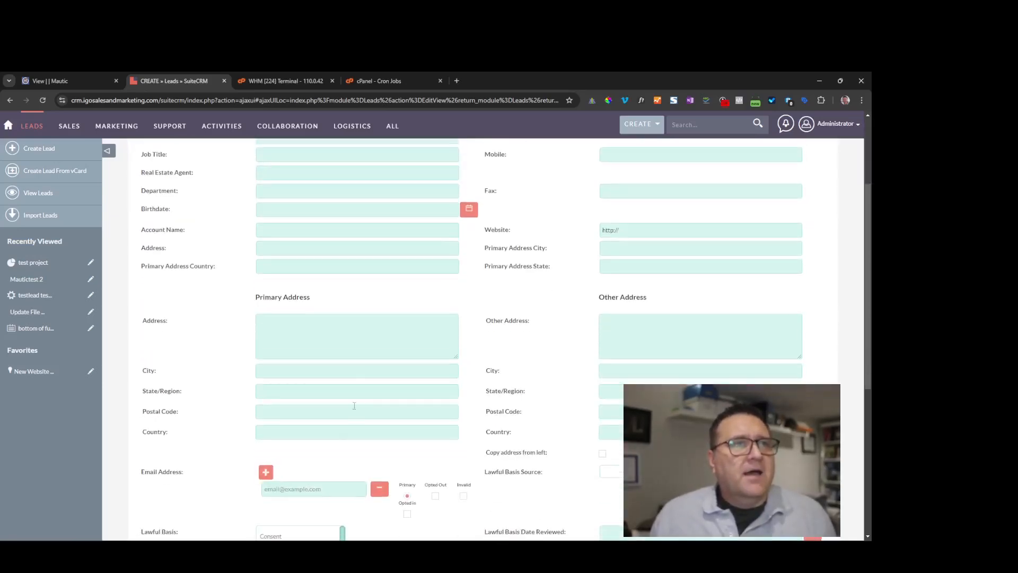
left_click(293, 487)
type("testing@testing.com")
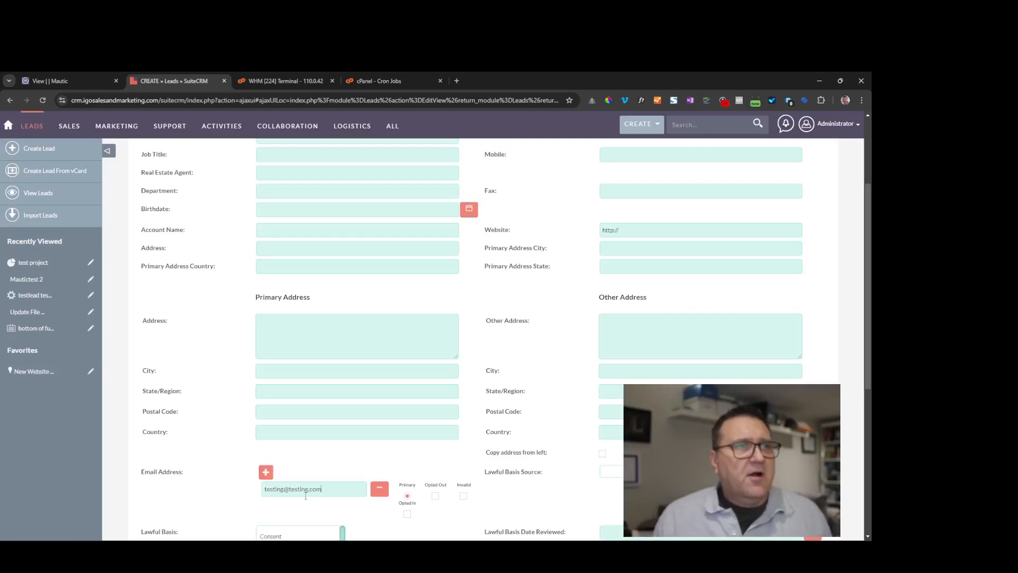
scroll(418, 449, "down", 7)
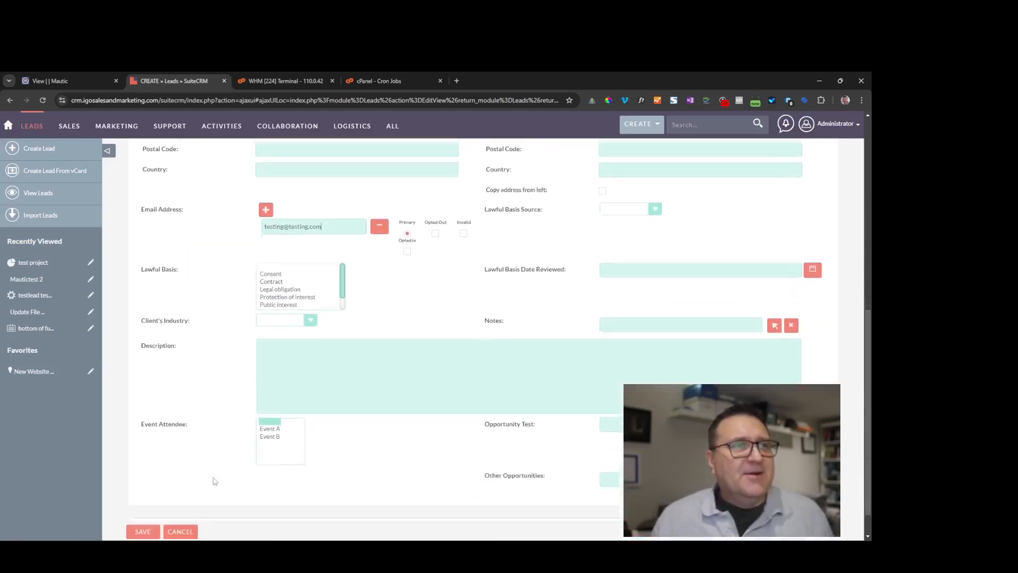
left_click(141, 498)
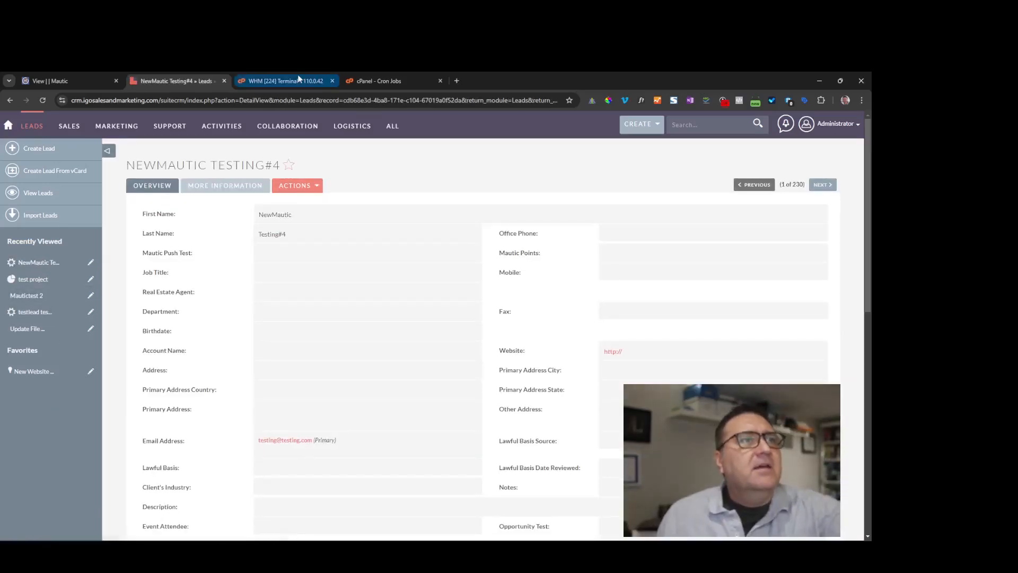
left_click(297, 80)
- Filter Mautic's Contacts for 'newmautic', which returns no results yet
left_click(66, 81)
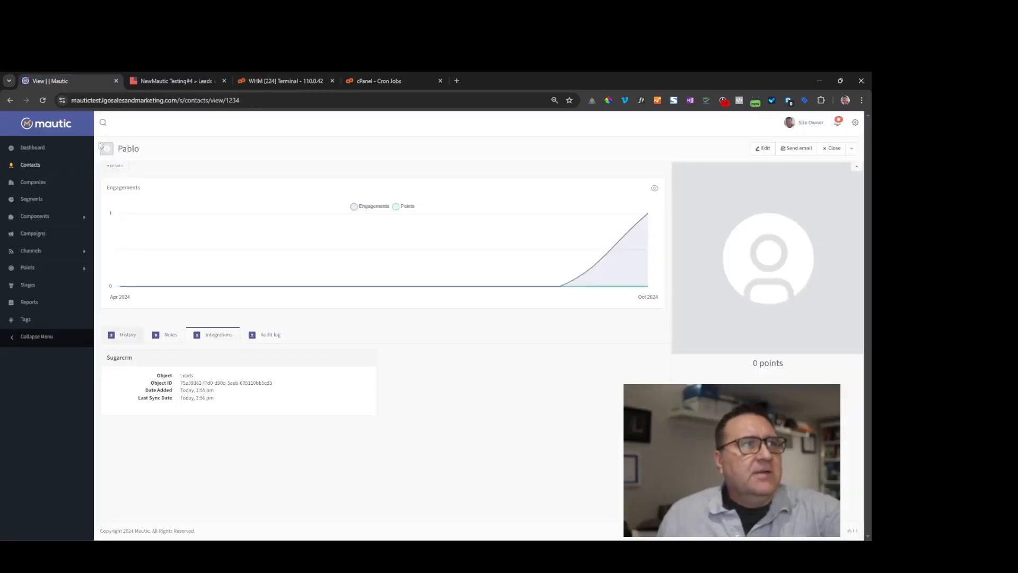
left_click(32, 166)
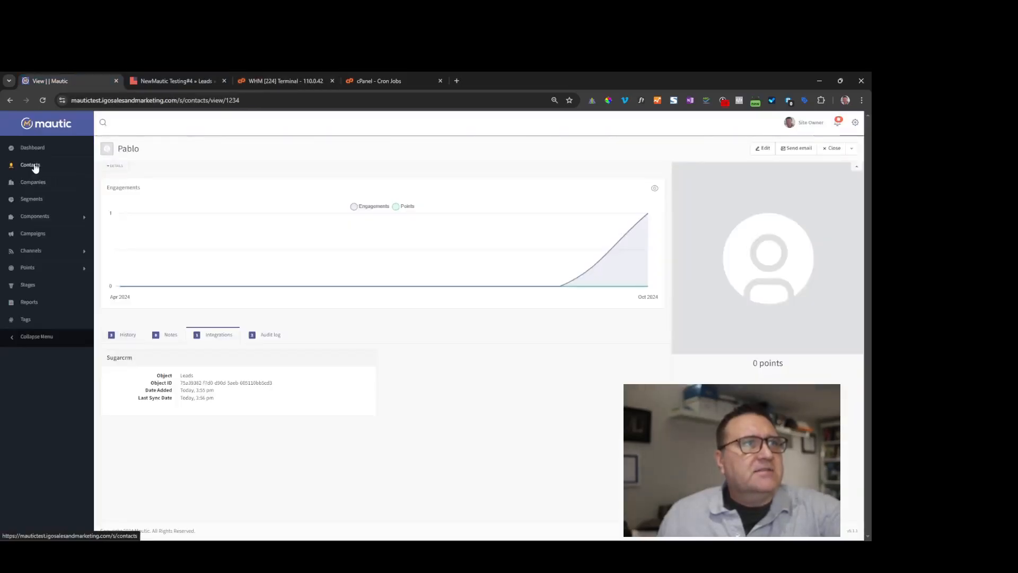
left_click(190, 81)
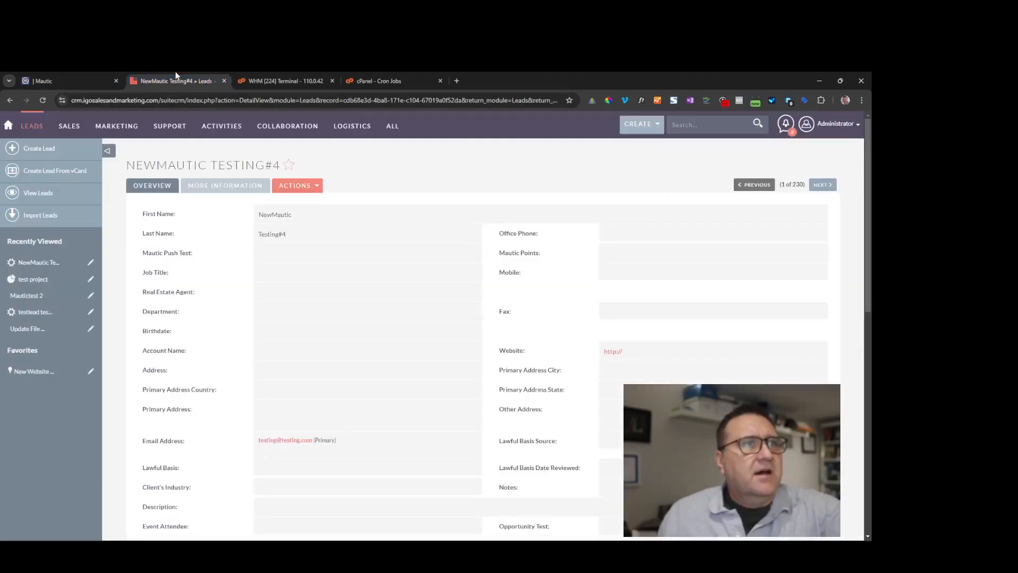
left_click(69, 76)
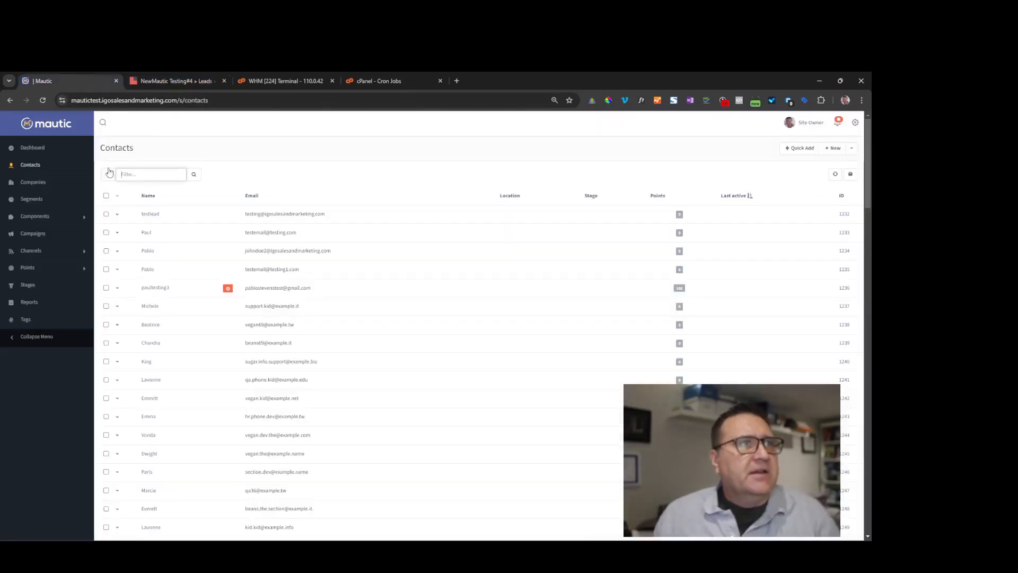
type("newmautic")
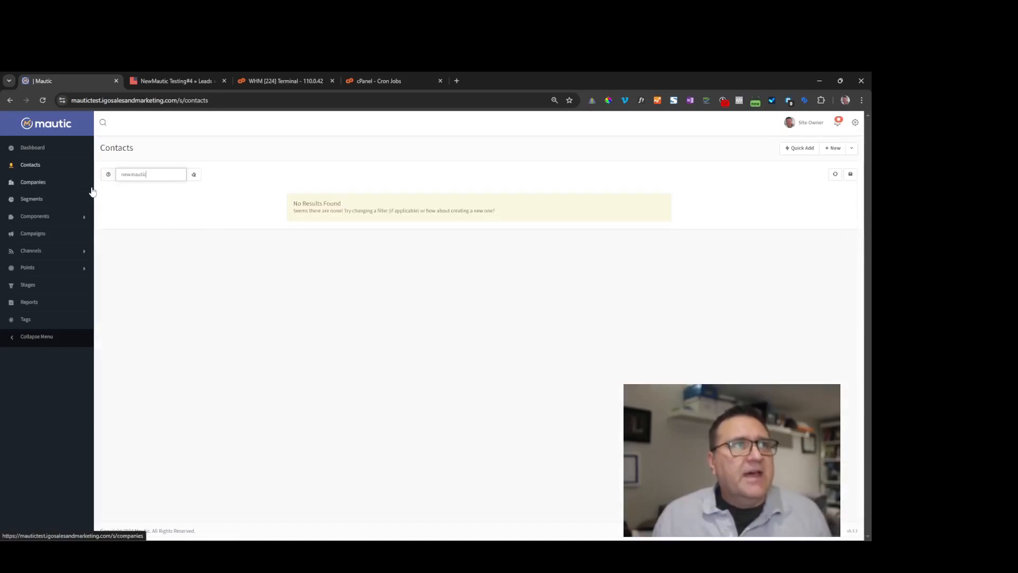
left_click(305, 76)
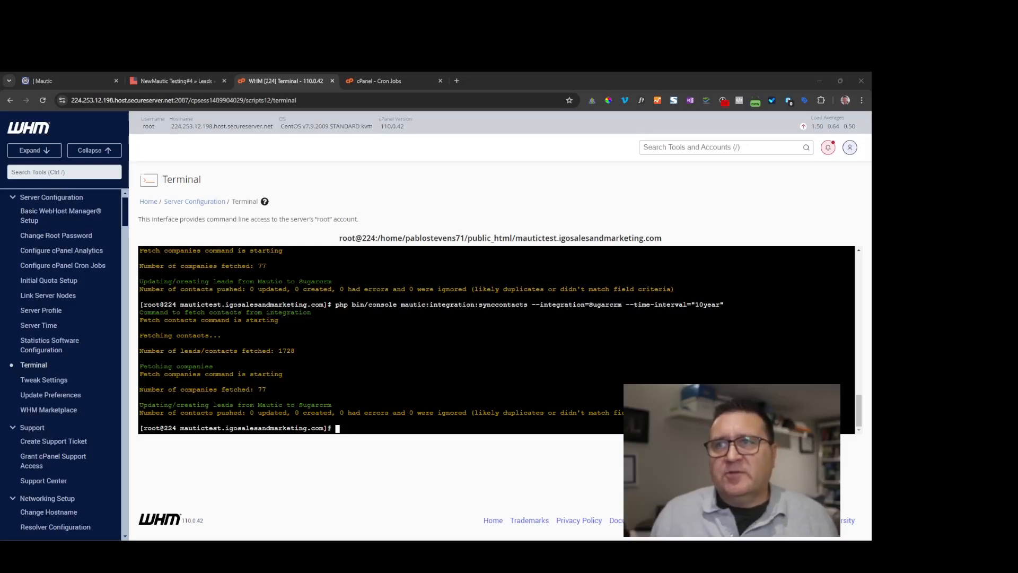
- Run the 2day contact sync, fetching 3 leads, and reload Mautic Contacts to find NewMautic
right_click(351, 427)
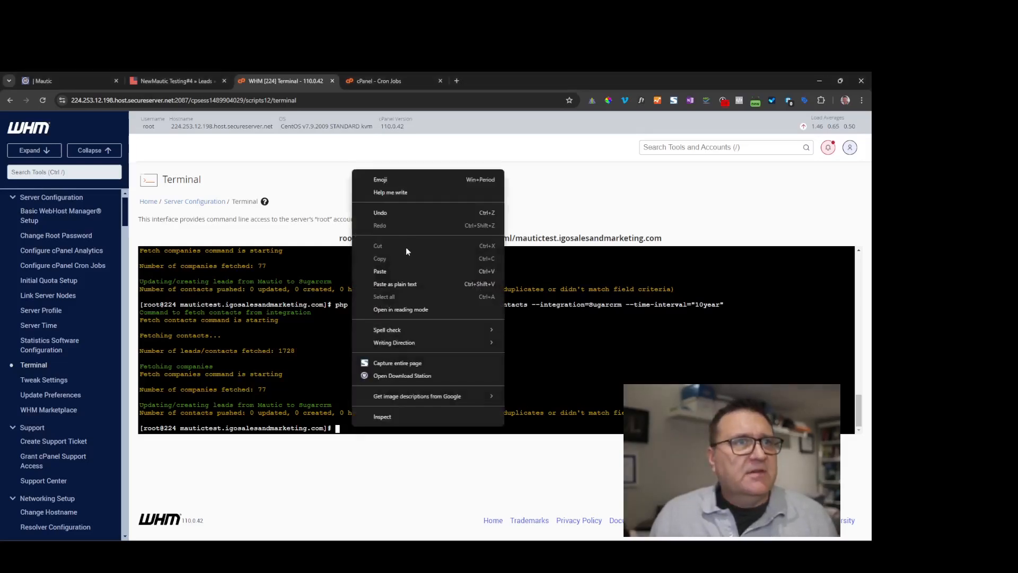
left_click(395, 271)
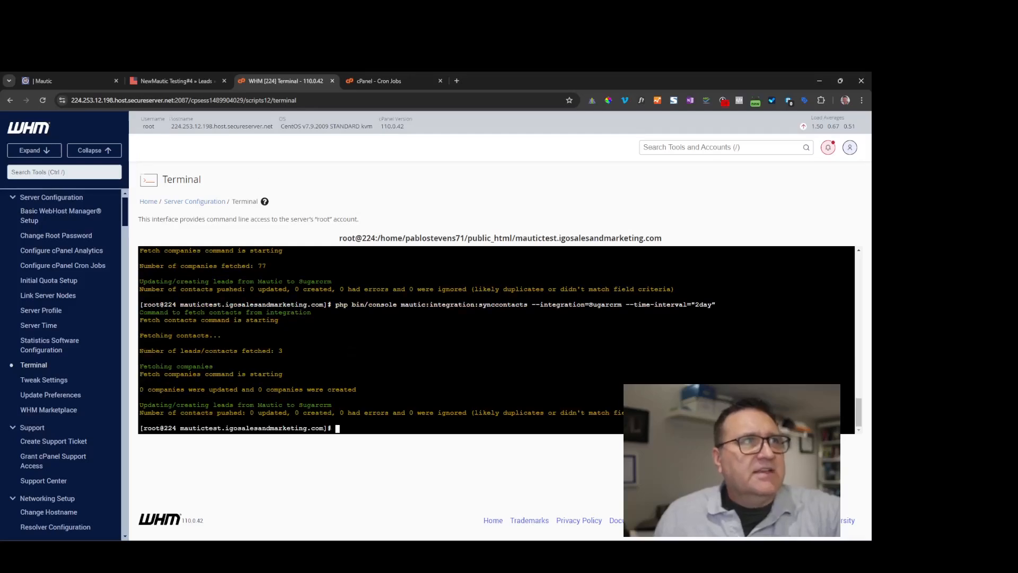
left_click(74, 81)
left_click(55, 167)
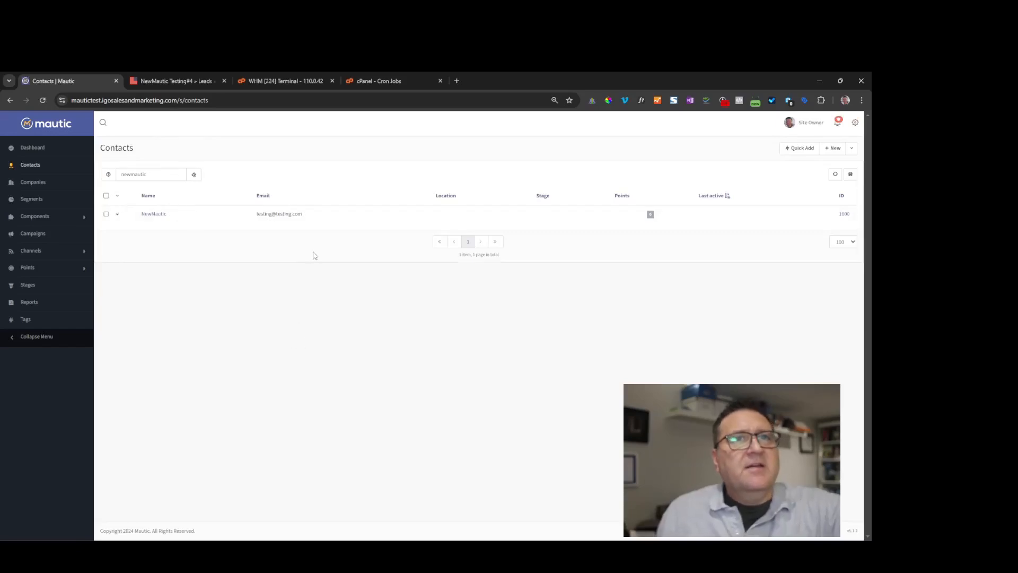
left_click(187, 80)
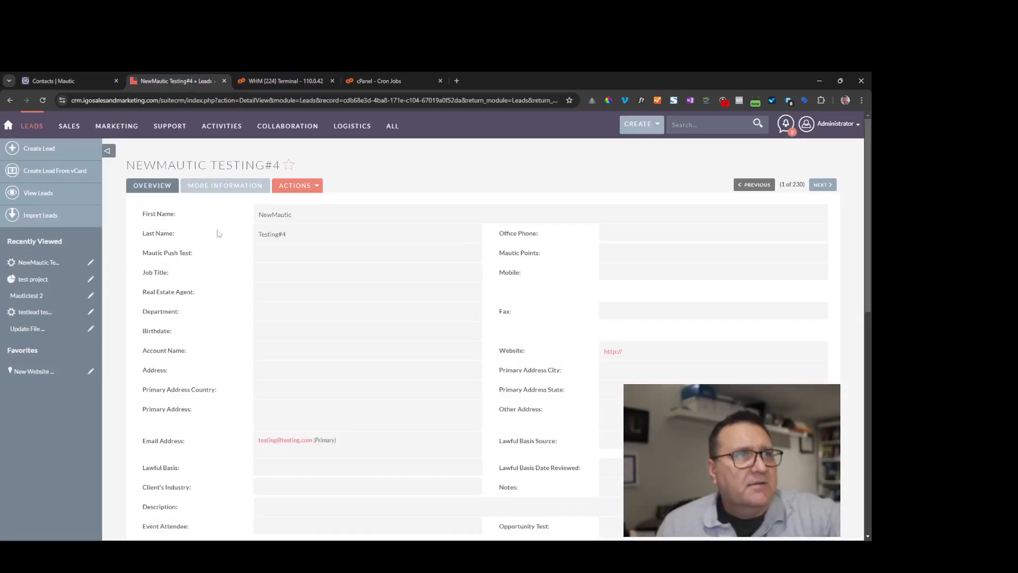
- Change the SuiteCRM lead's last name from Testing#4 to Testing#5
double_click(301, 236)
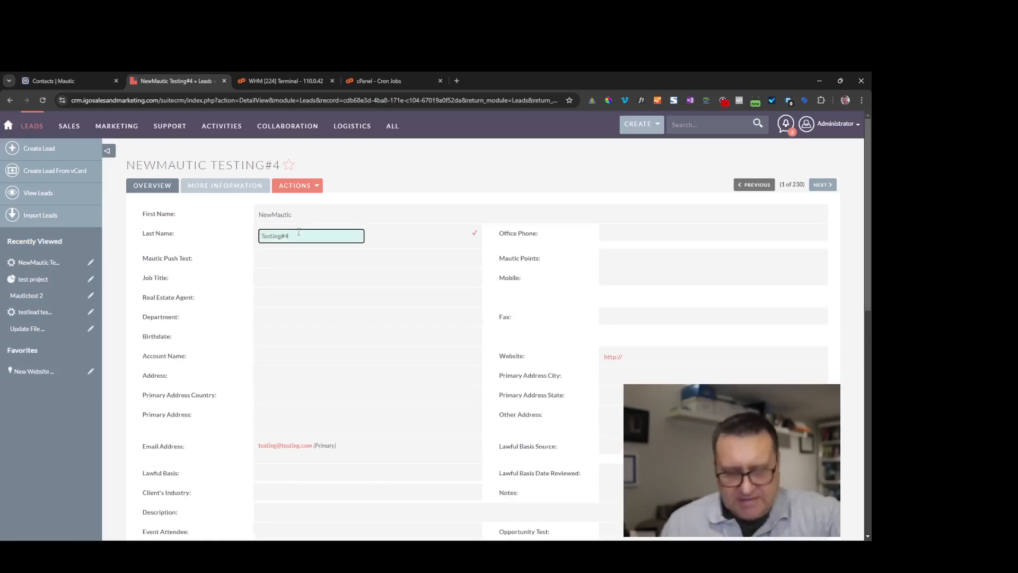
key("BackSpace")
type("5")
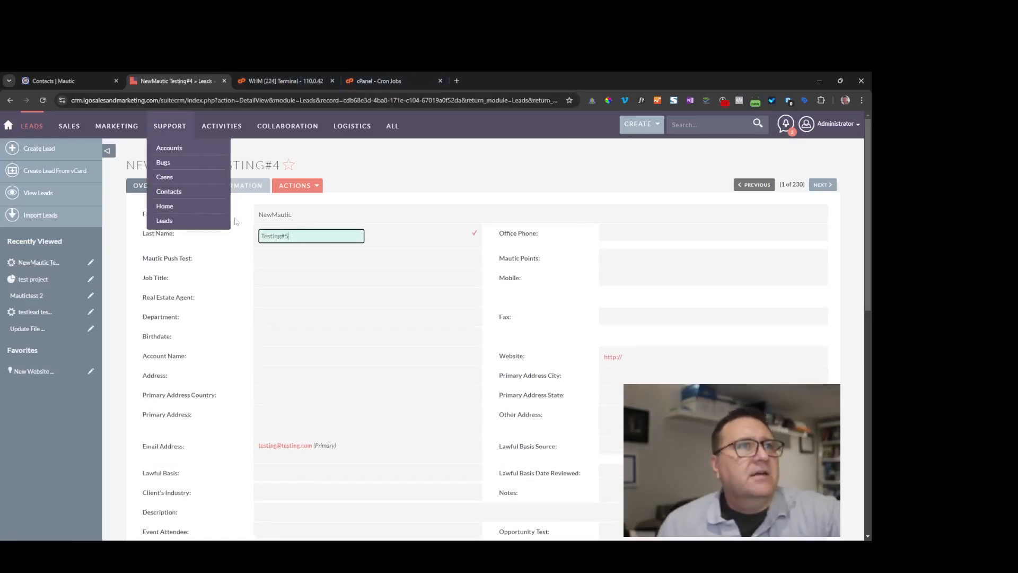
left_click(472, 234)
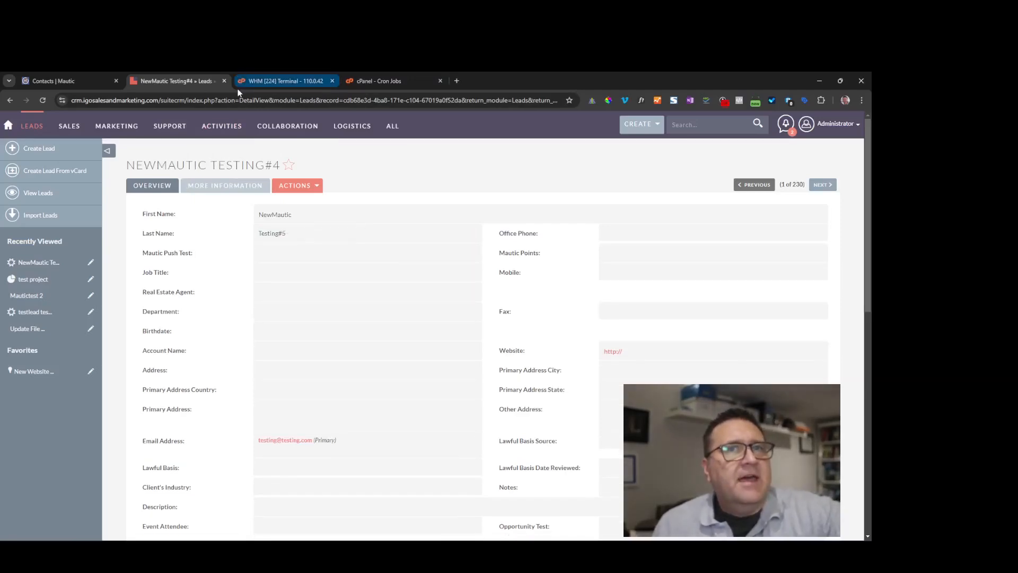
- Rerun the sync and open Mautic's NewMautic contact with Details expanded, showing its SuiteCRM ID
left_click(276, 76)
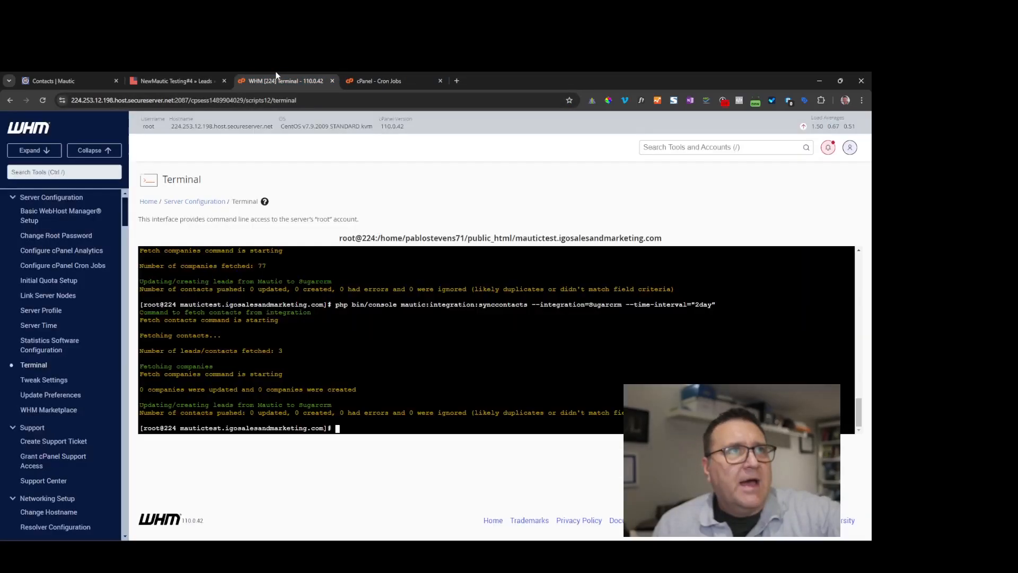
right_click(338, 424)
left_click(393, 276)
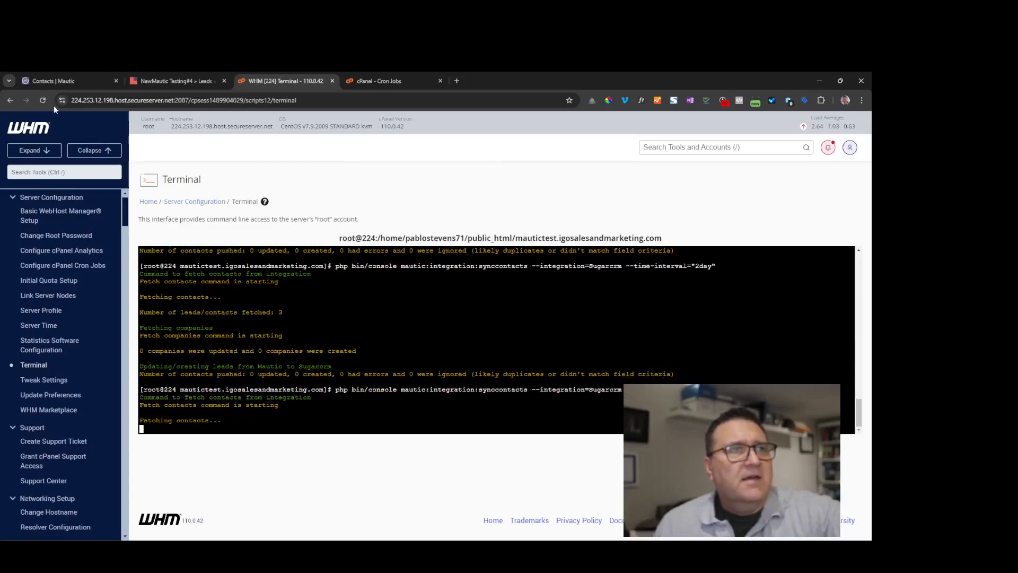
left_click(50, 82)
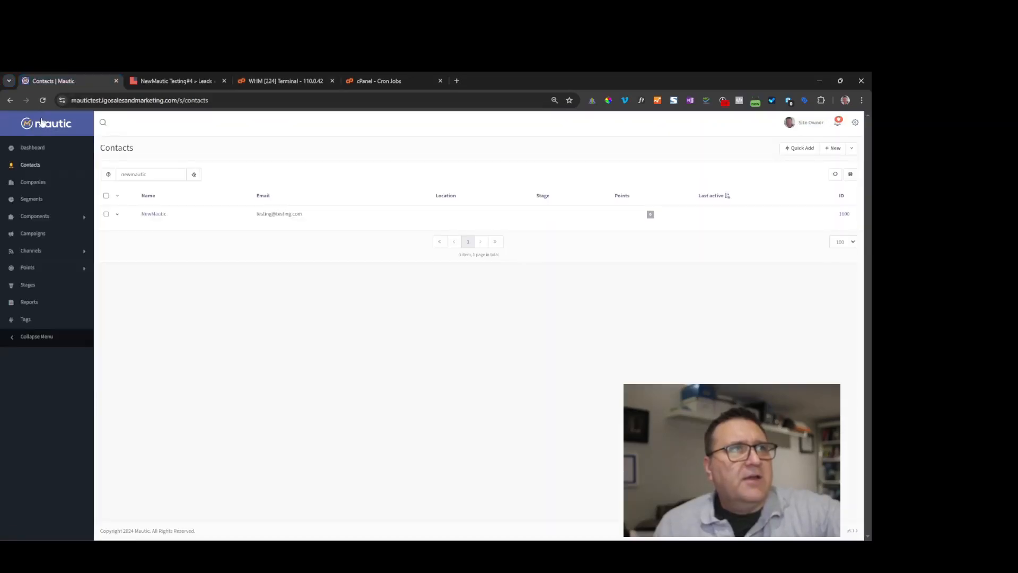
left_click(43, 100)
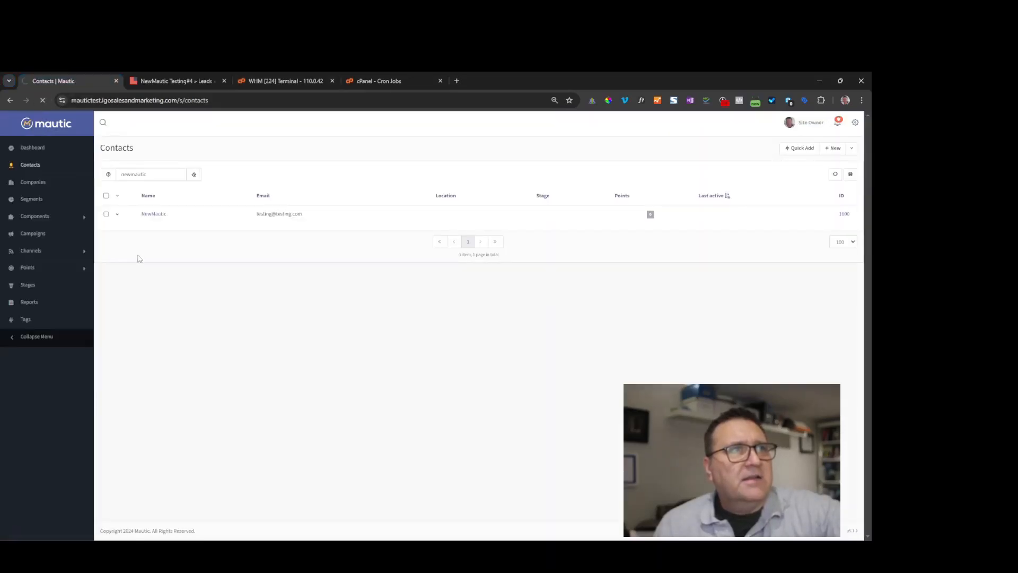
left_click(157, 215)
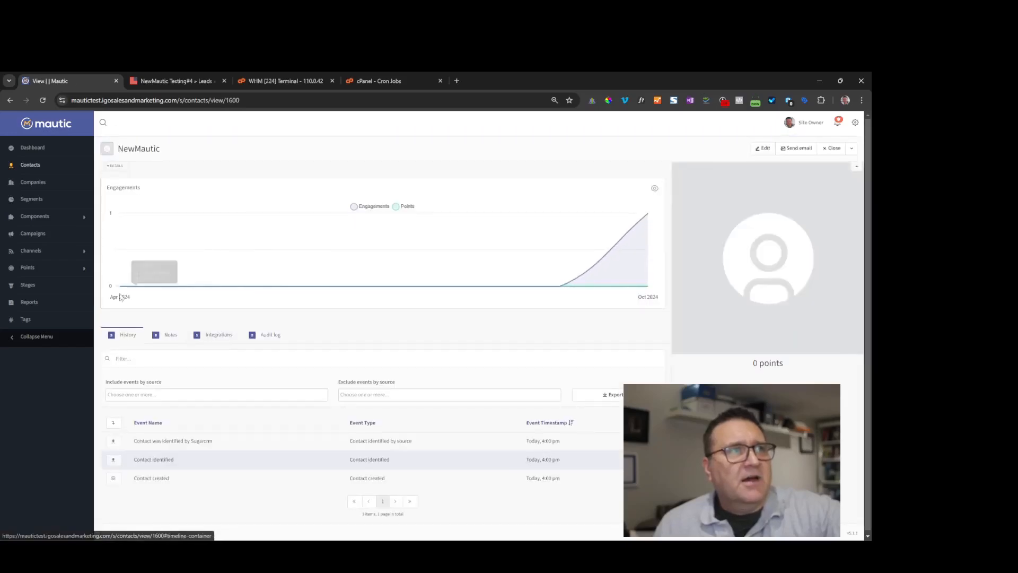
left_click(115, 166)
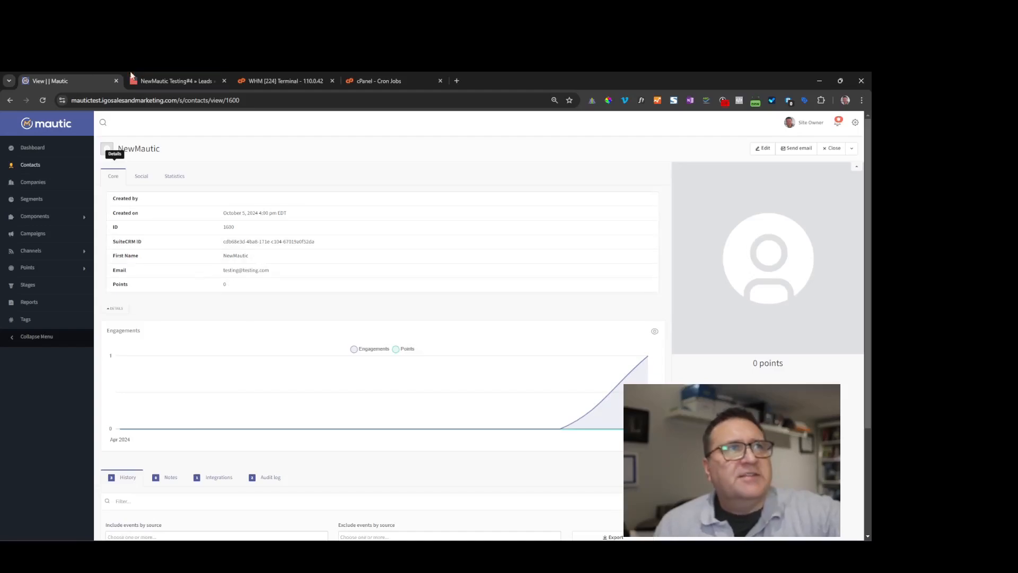
left_click(175, 81)
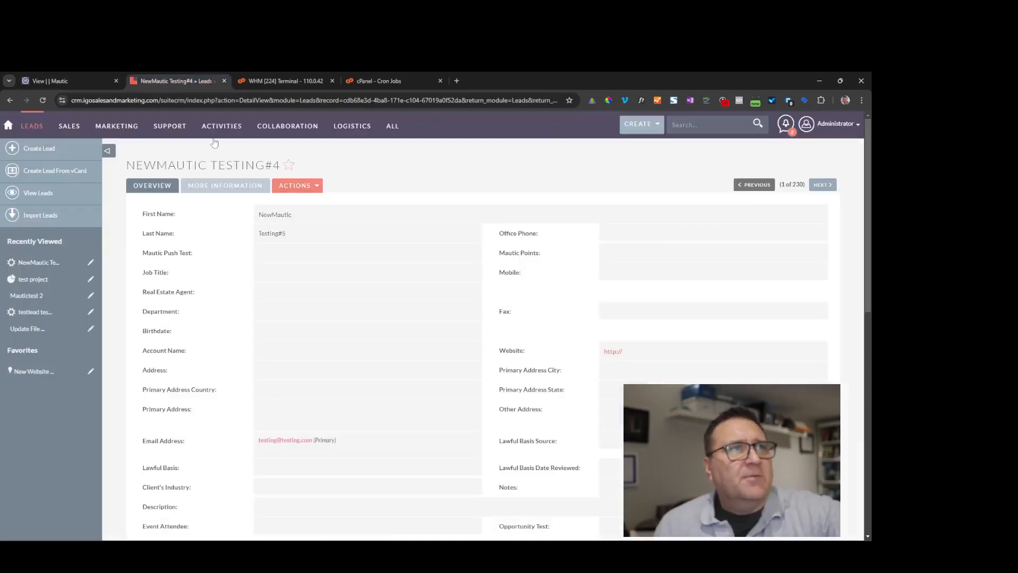
- Change the SuiteCRM lead's first name to NewMautic2
double_click(318, 222)
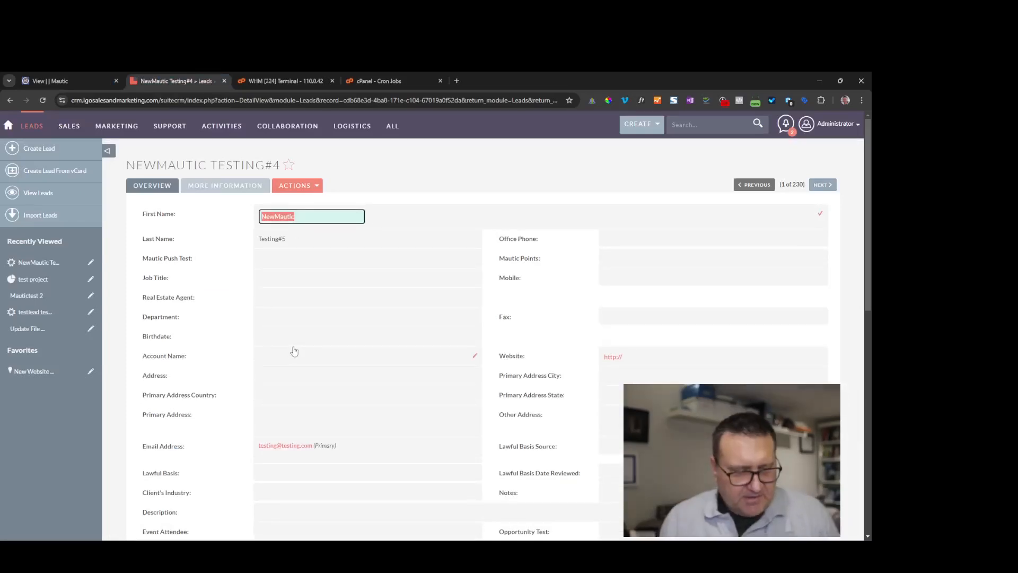
key("End")
type("2")
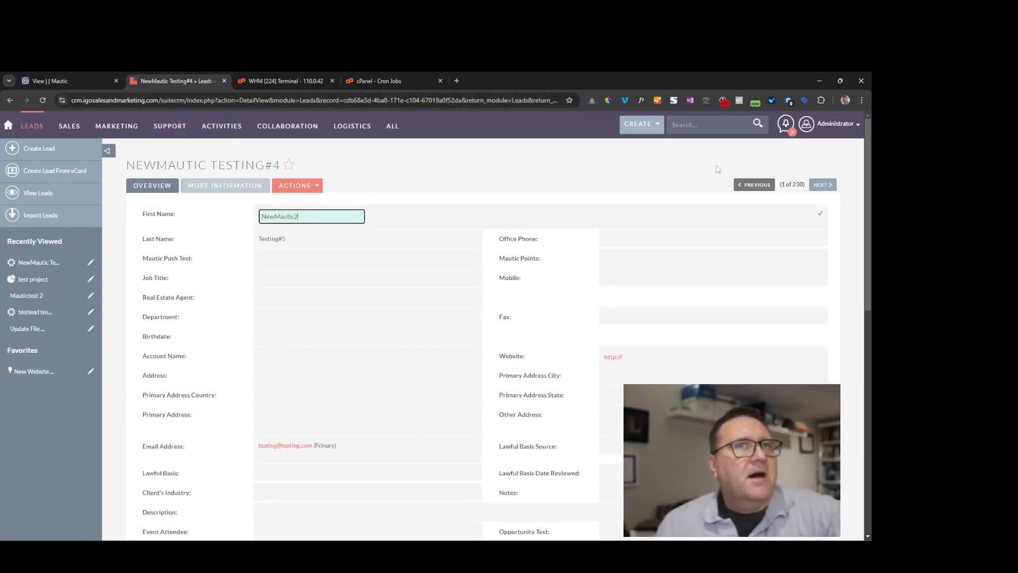
left_click(820, 213)
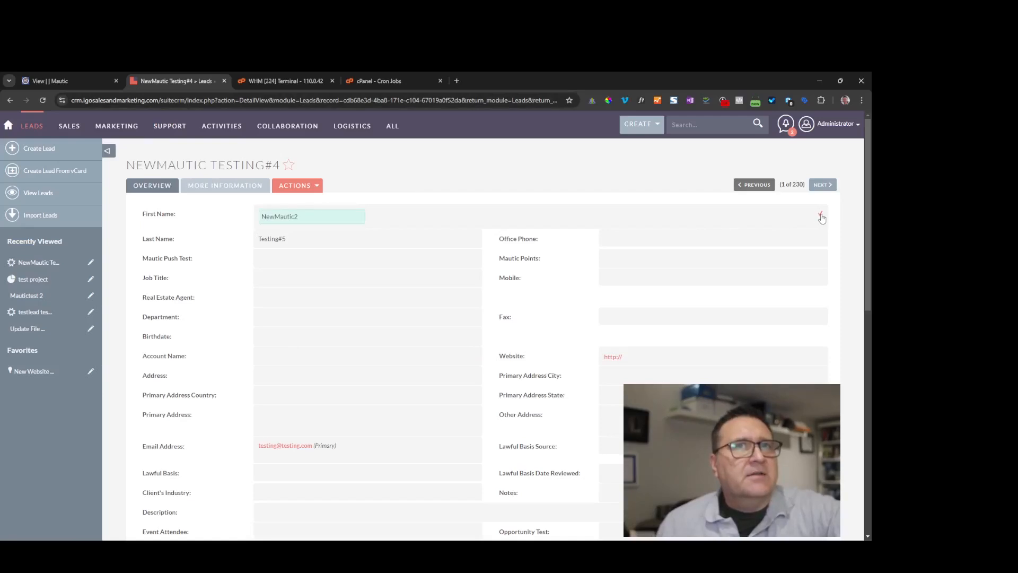
- Rerun the sync in the terminal and return to Mautic's Contacts list
left_click(302, 75)
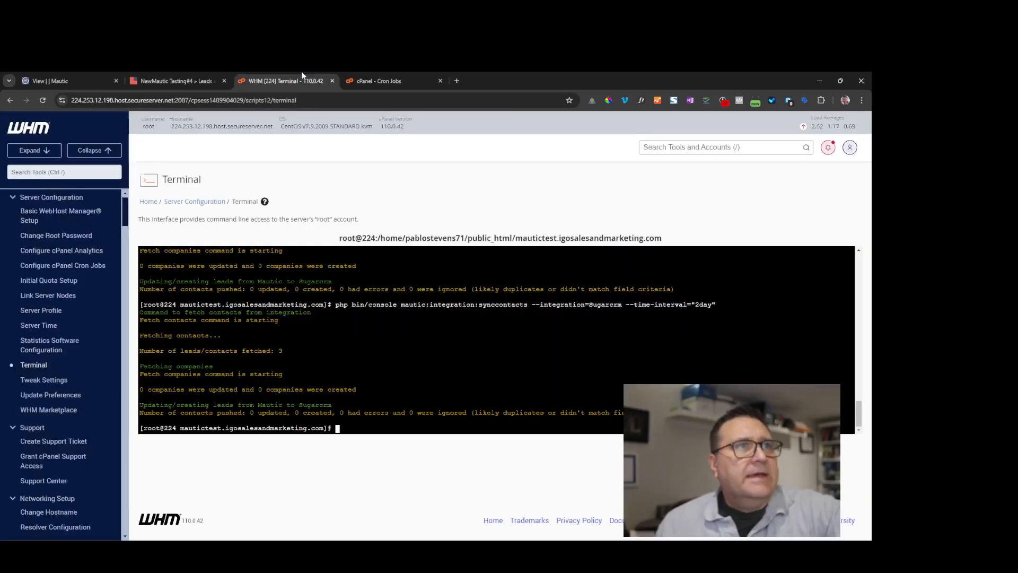
right_click(353, 429)
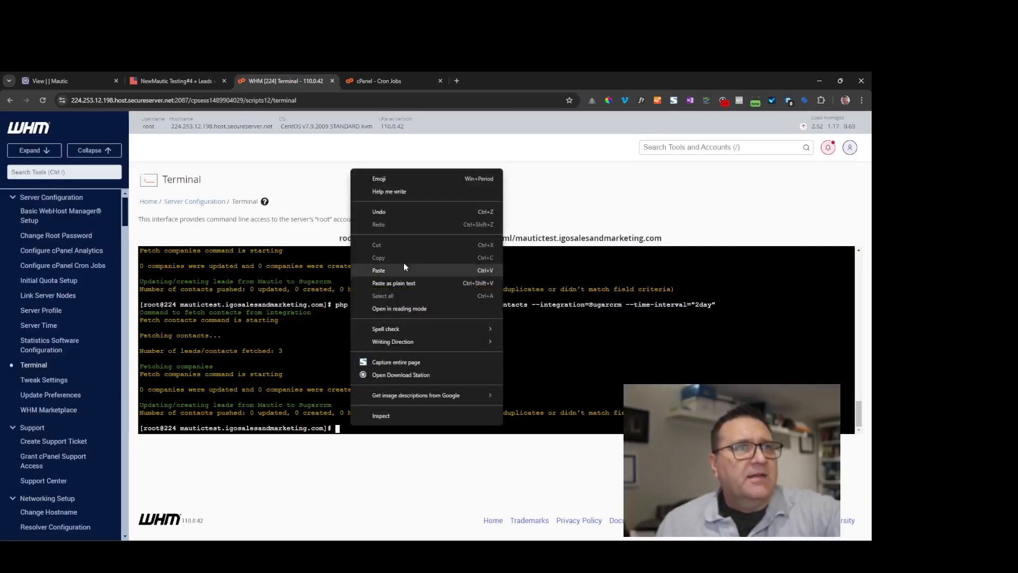
left_click(397, 270)
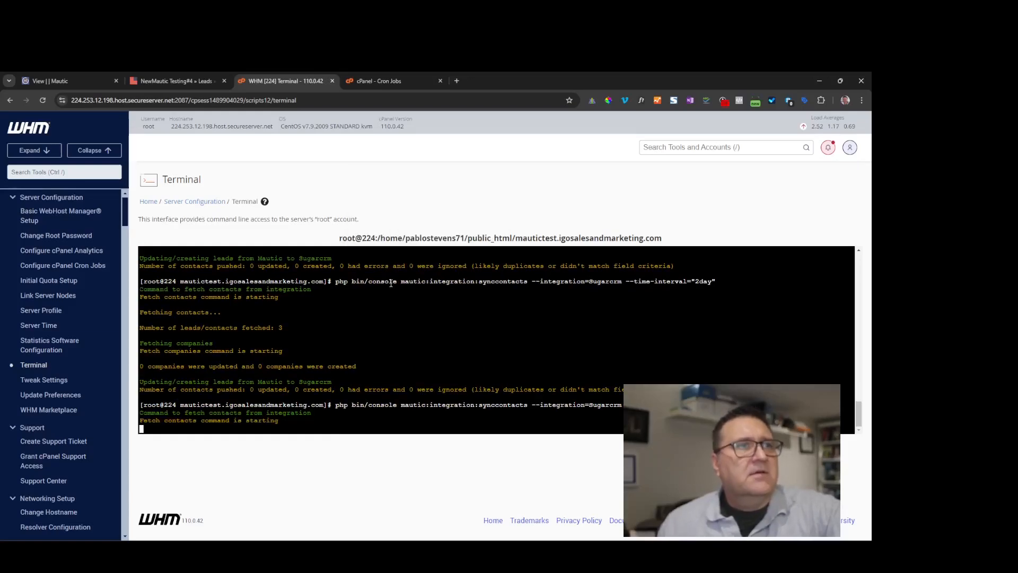
left_click(65, 76)
left_click(30, 167)
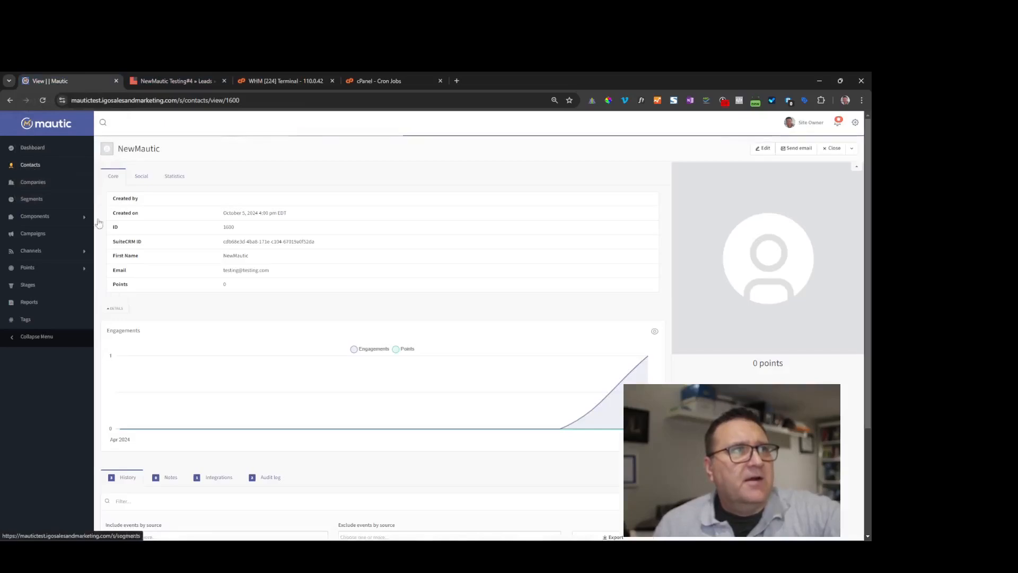
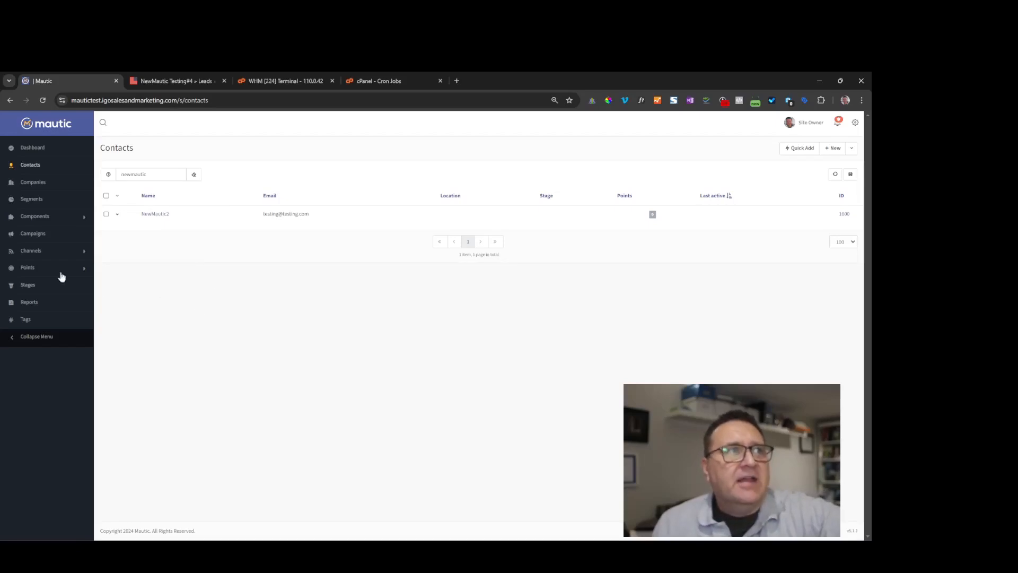
- Create a new template email from Channels > Emails with the Brienz theme and open its builder
left_click(45, 216)
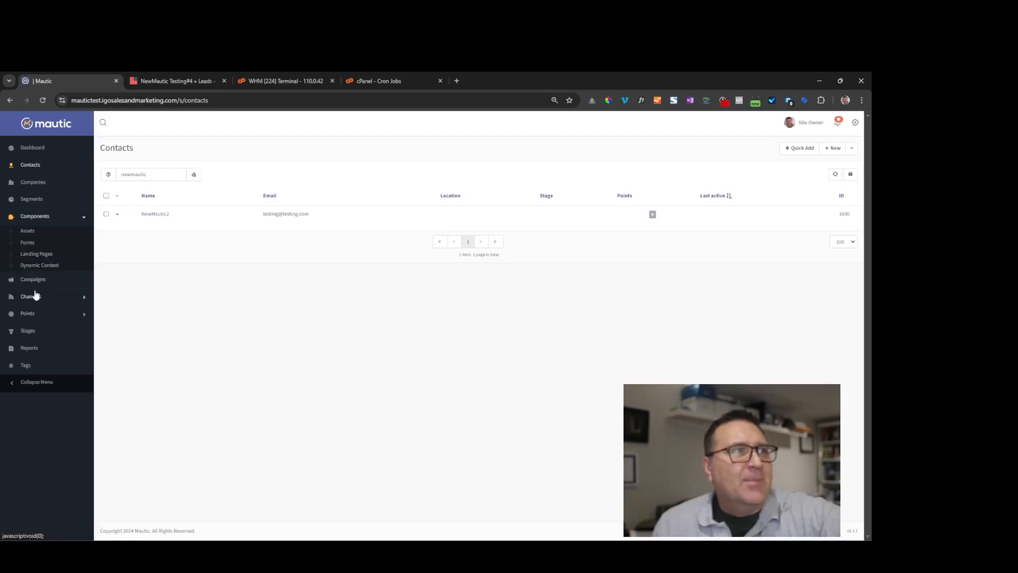
left_click(34, 295)
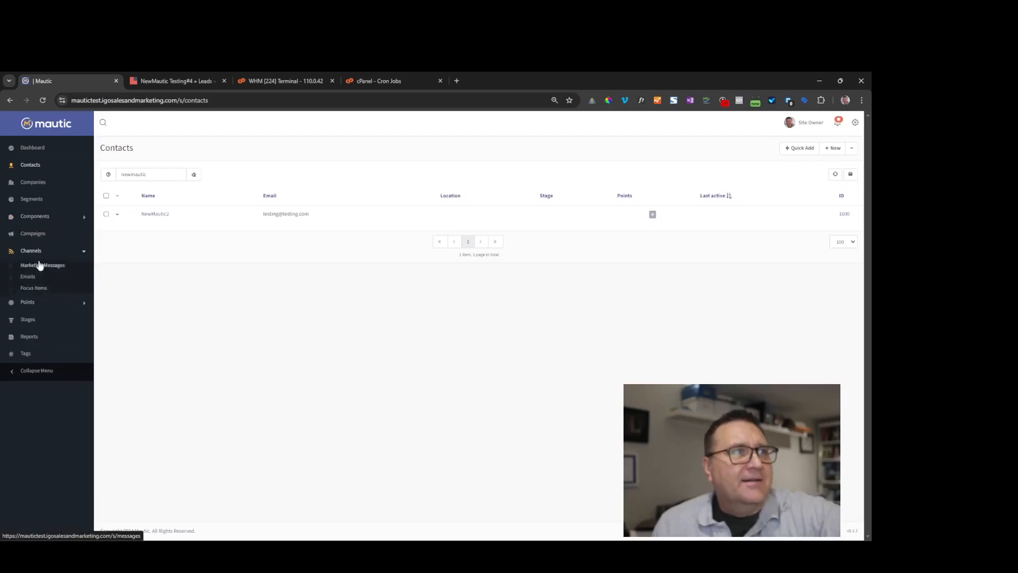
left_click(26, 277)
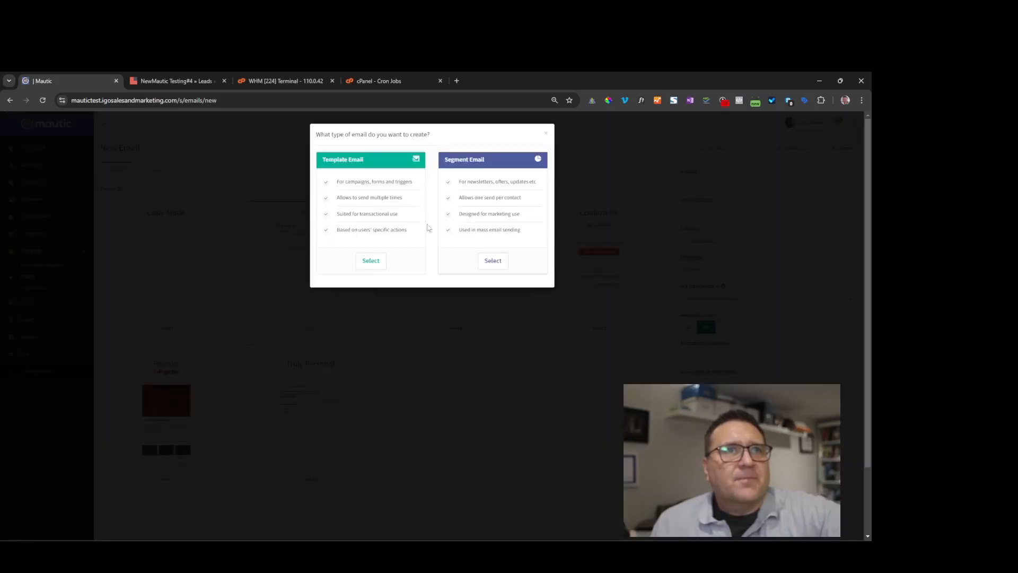
left_click(371, 259)
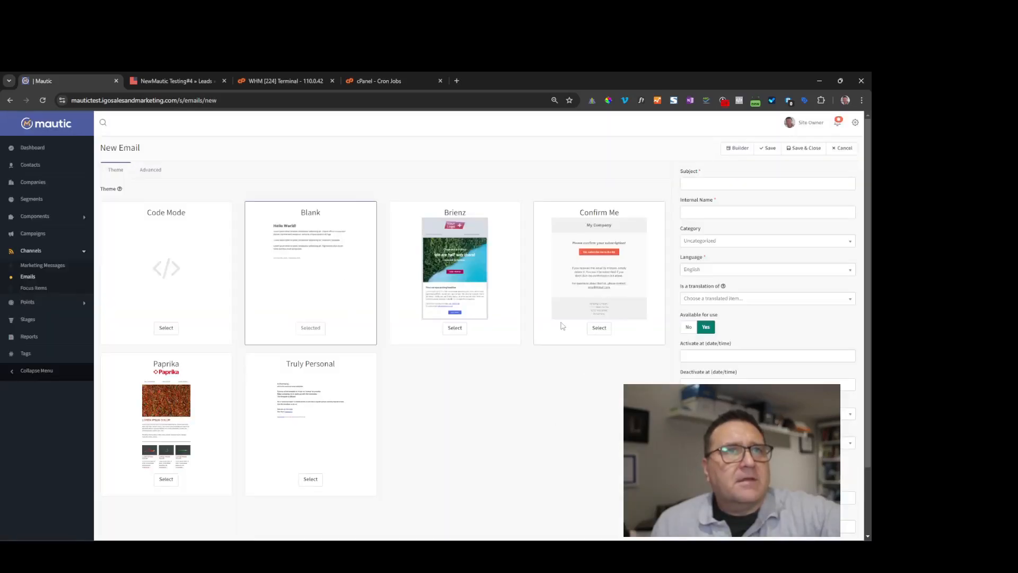
left_click(456, 327)
left_click(737, 147)
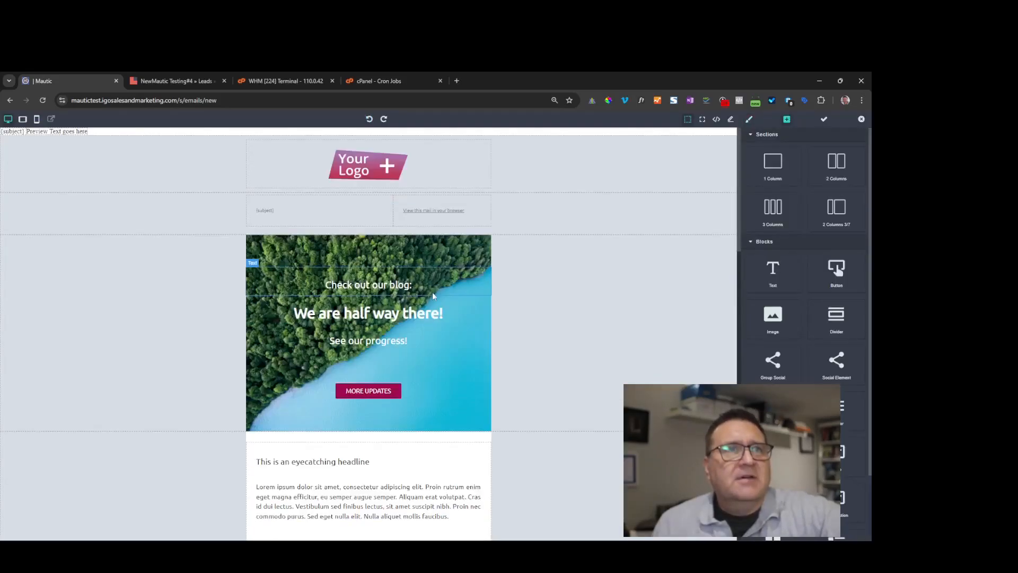
- Add a 3 Columns section to the email and drop a Text block into the first column
scroll(433, 296, "down", 10)
scroll(426, 292, "down", 3)
scroll(425, 292, "up", 6)
left_click_drag(773, 206, 416, 257)
scroll(773, 175, "down", 2)
left_click_drag(773, 194, 276, 383)
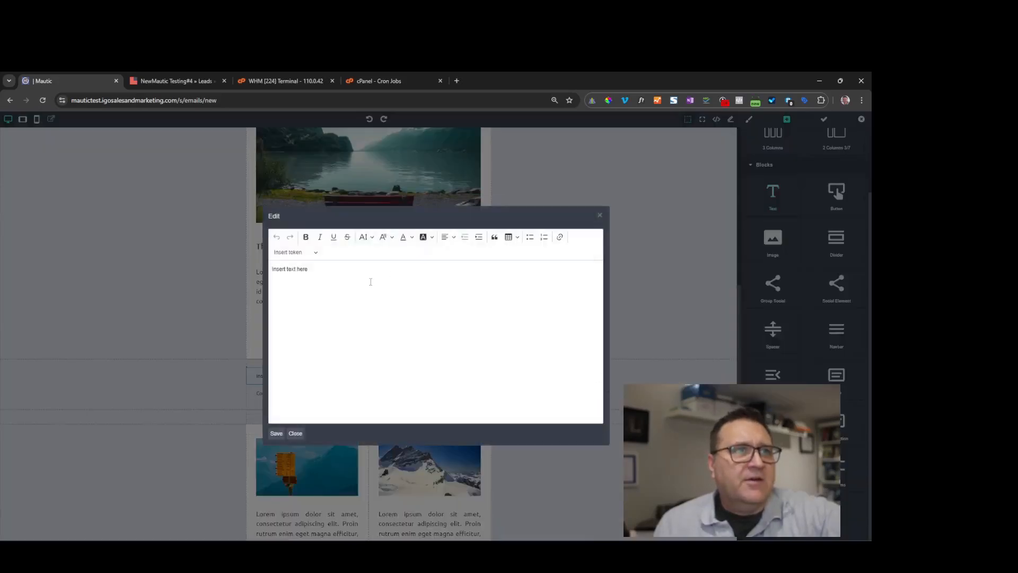
left_click(277, 433)
- Put the istock-1479379116.jpg image in column 2 and add a List Items block above
scroll(696, 221, "down", 1)
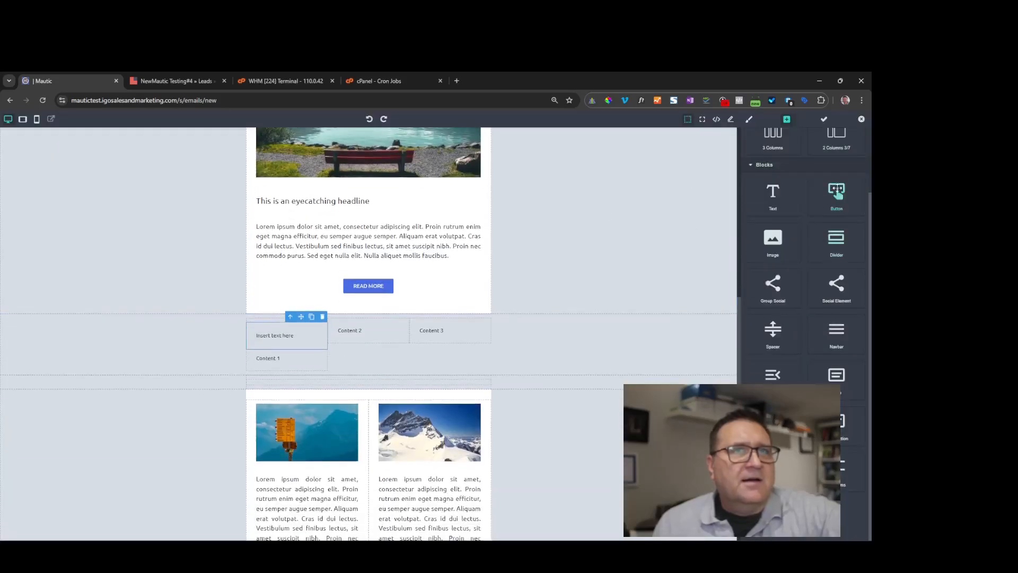
left_click_drag(747, 233, 390, 339)
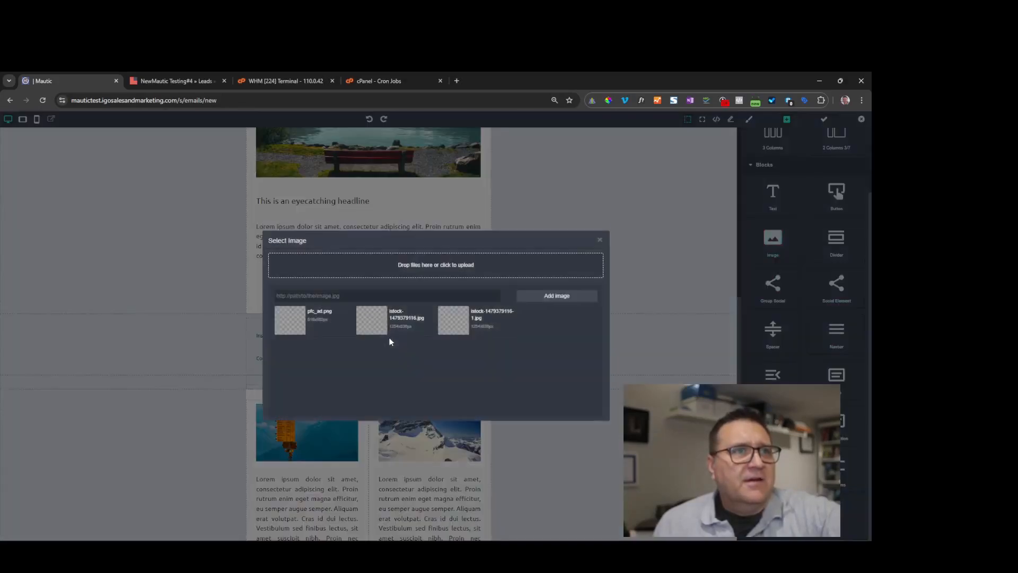
left_click(372, 328)
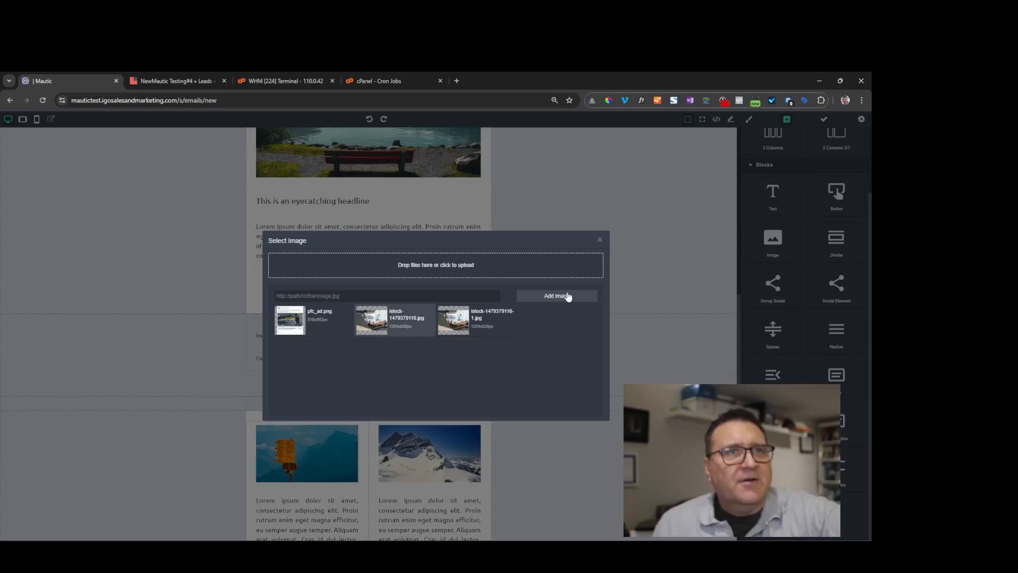
left_click(599, 240)
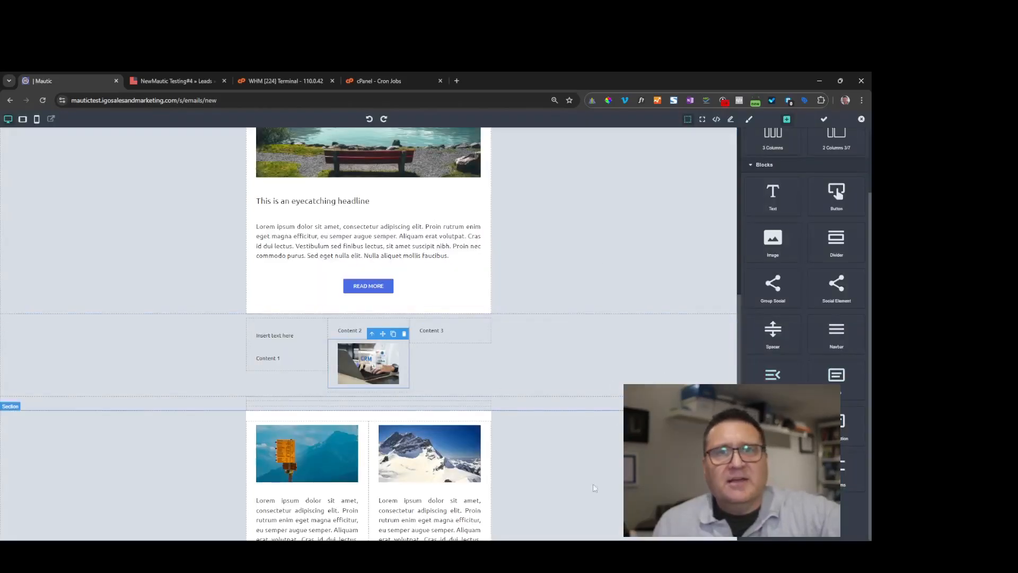
left_click_drag(836, 466, 463, 342)
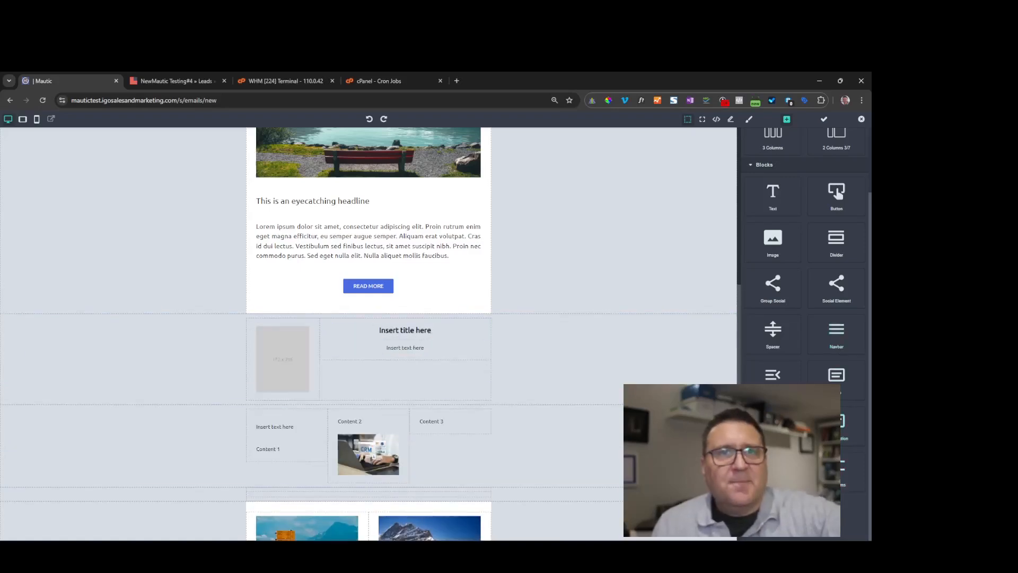
- Inspect the Lorem ipsum paragraph's Style Manager Dimension settings and the email's MJML source code
scroll(558, 388, "down", 1)
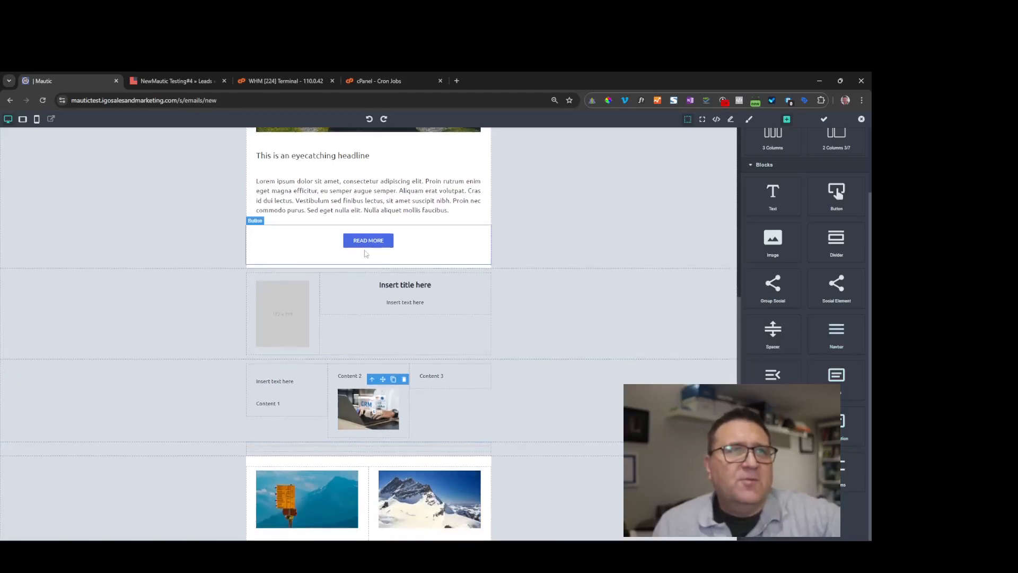
left_click(404, 201)
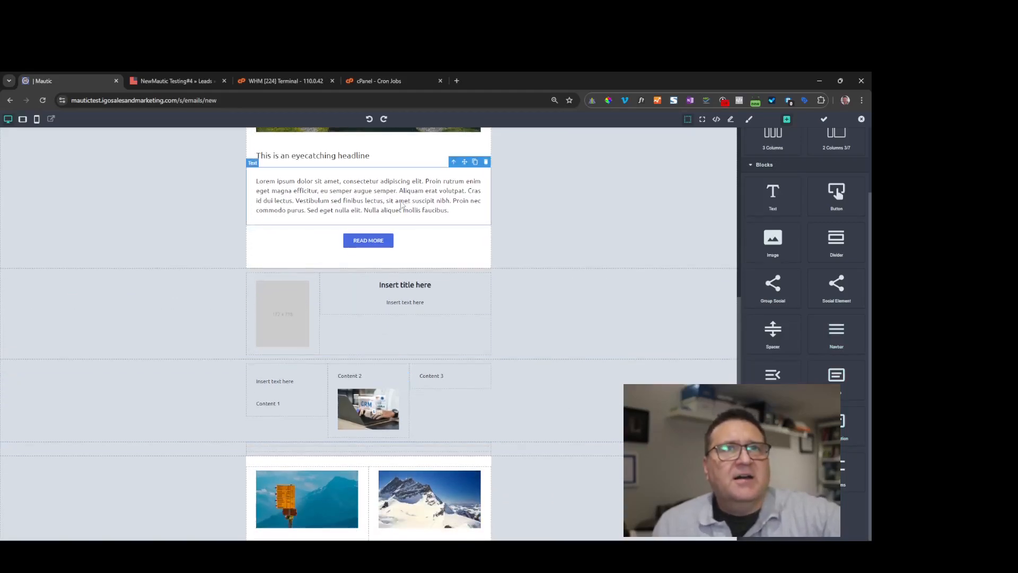
left_click(749, 120)
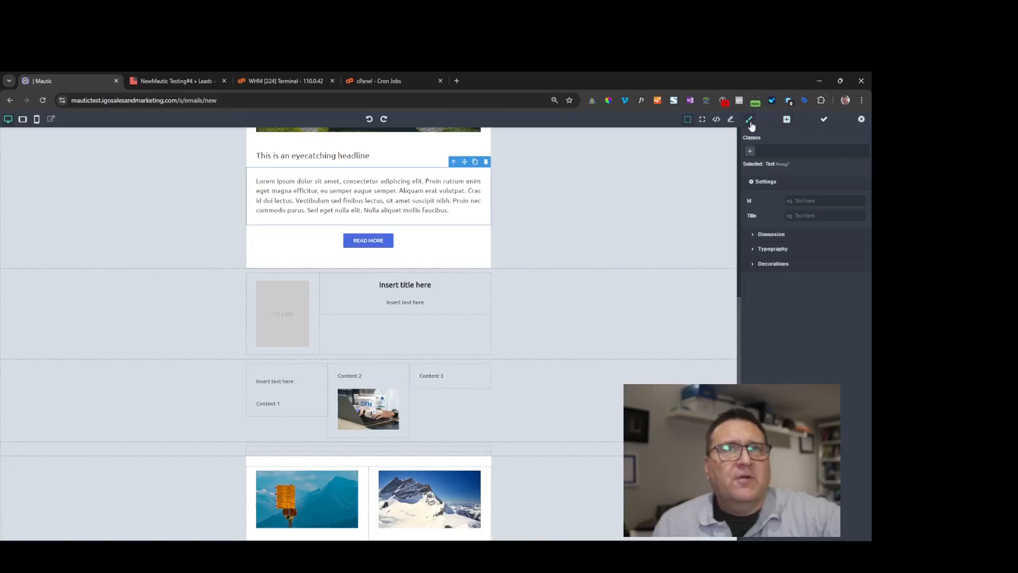
left_click(750, 237)
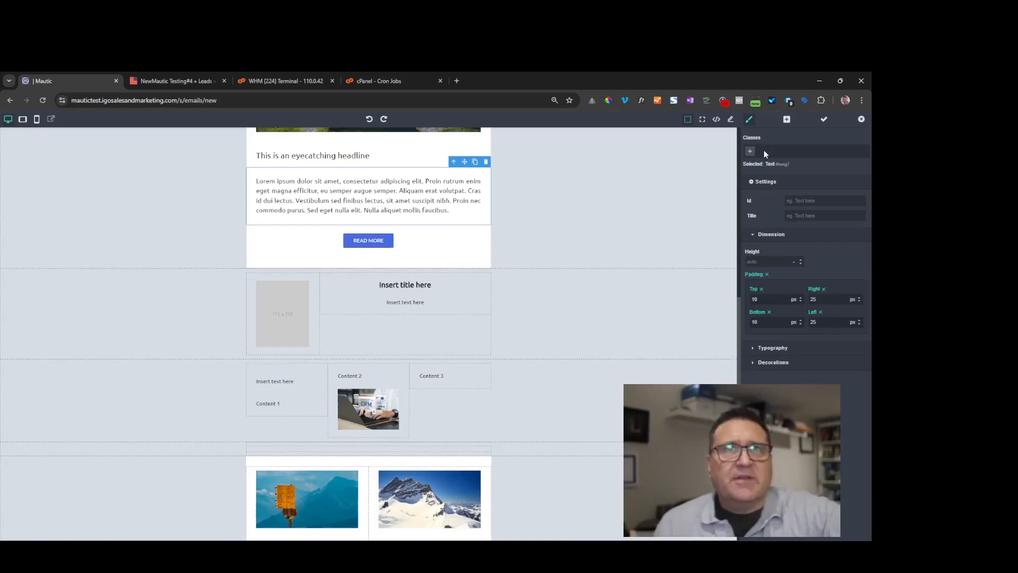
left_click(730, 118)
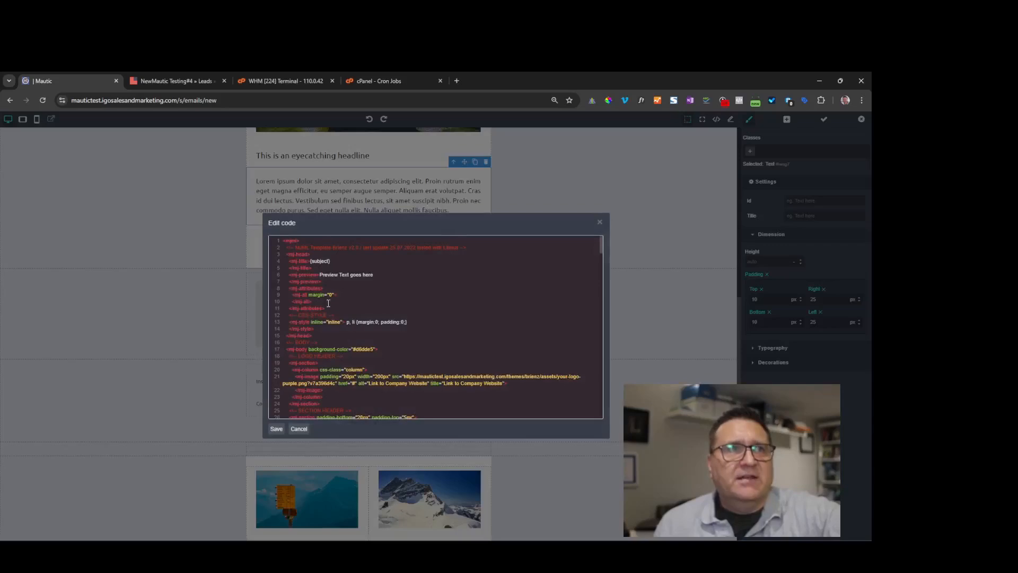
left_click(599, 222)
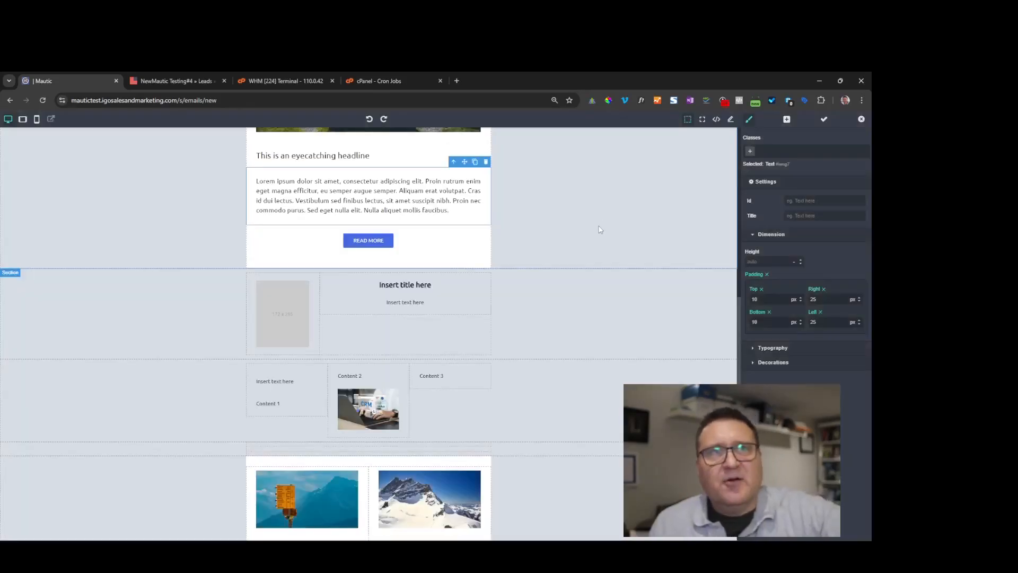
- Close the email builder and go to the Campaigns list
scroll(615, 252, "up", 15)
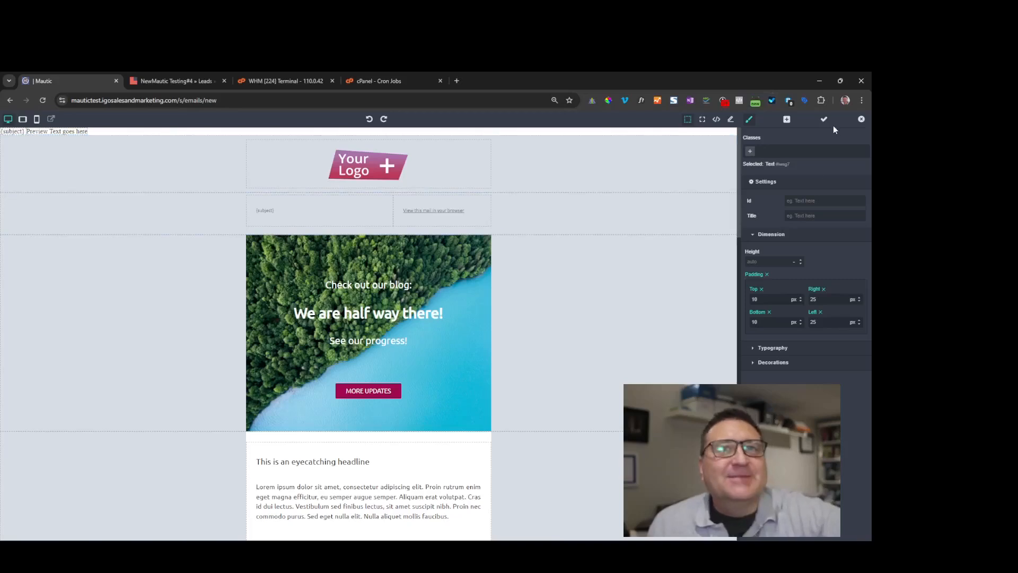
left_click(861, 121)
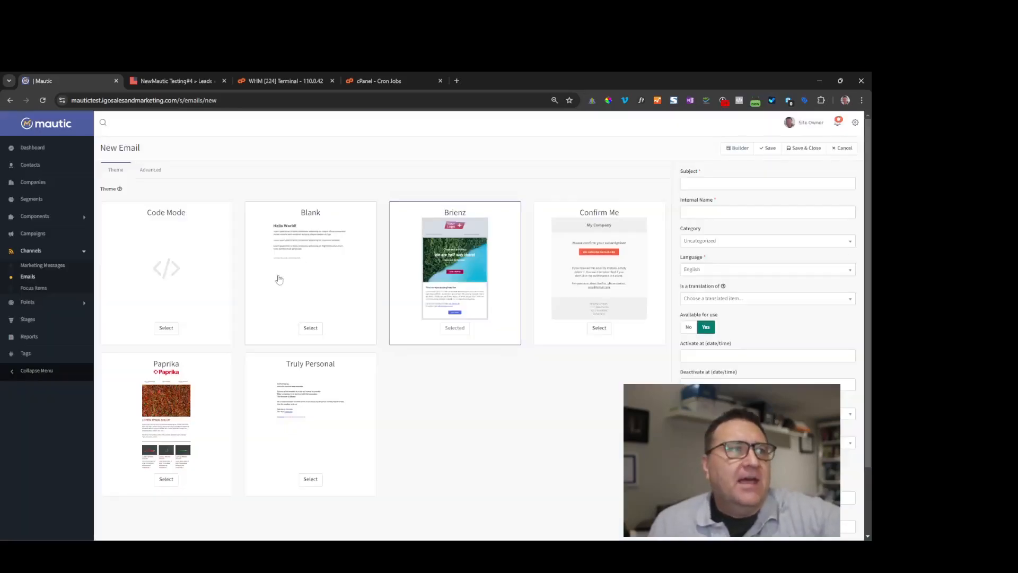
left_click(30, 233)
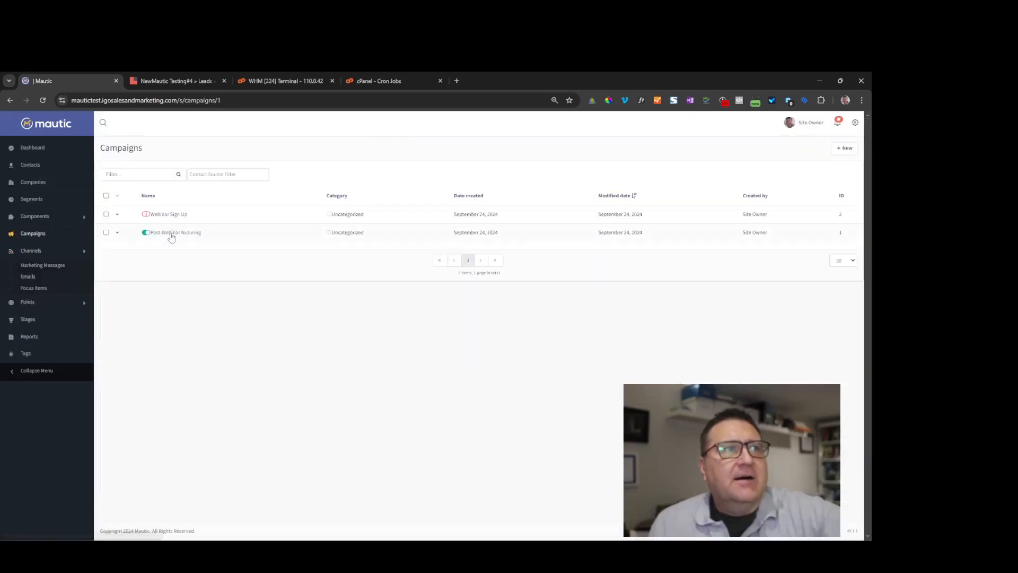
- Open the Webinar Sign Up campaign, look over its flow preview, and open its Edit form
left_click(165, 215)
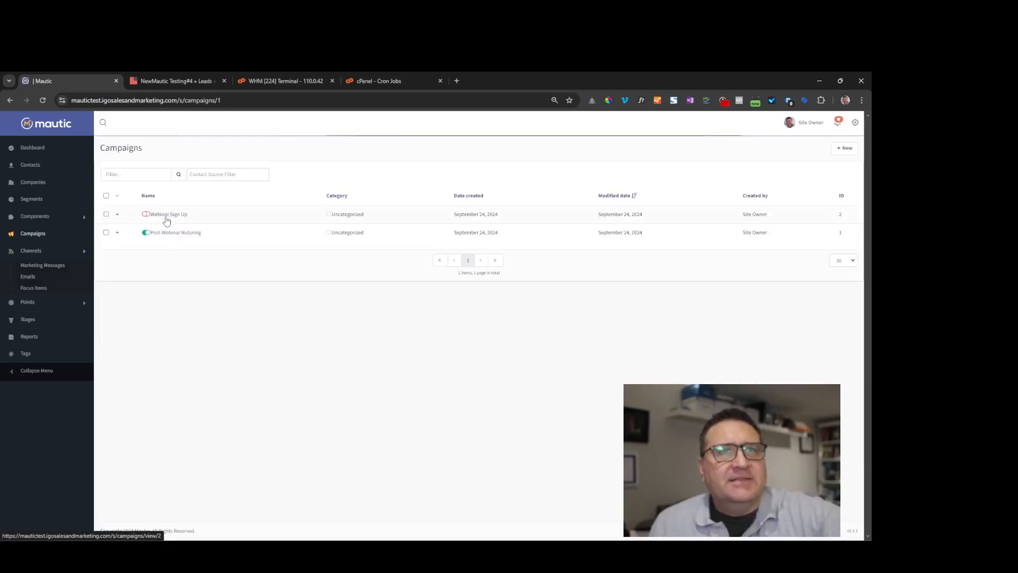
scroll(392, 318, "down", 2)
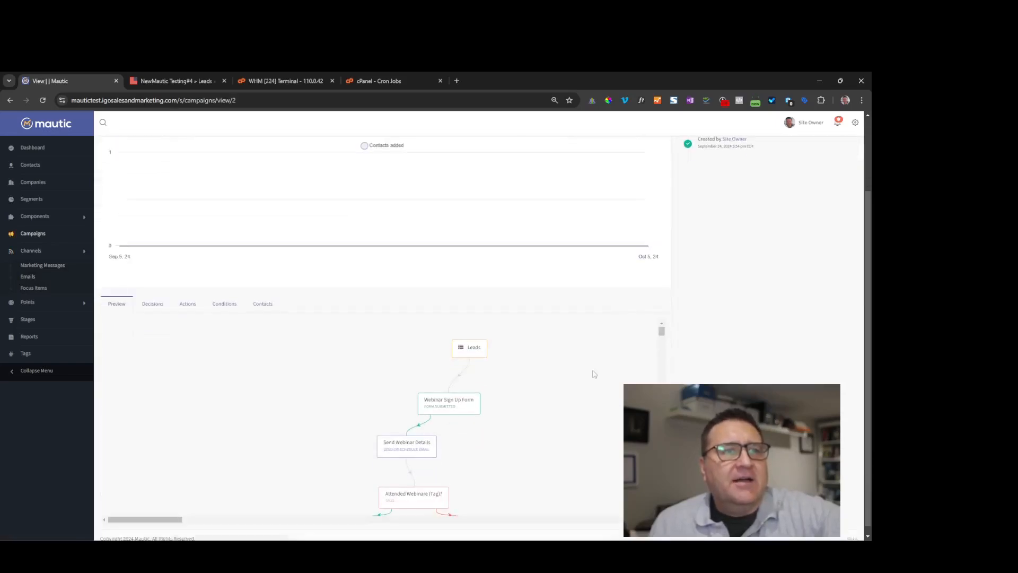
scroll(450, 344, "down", 2)
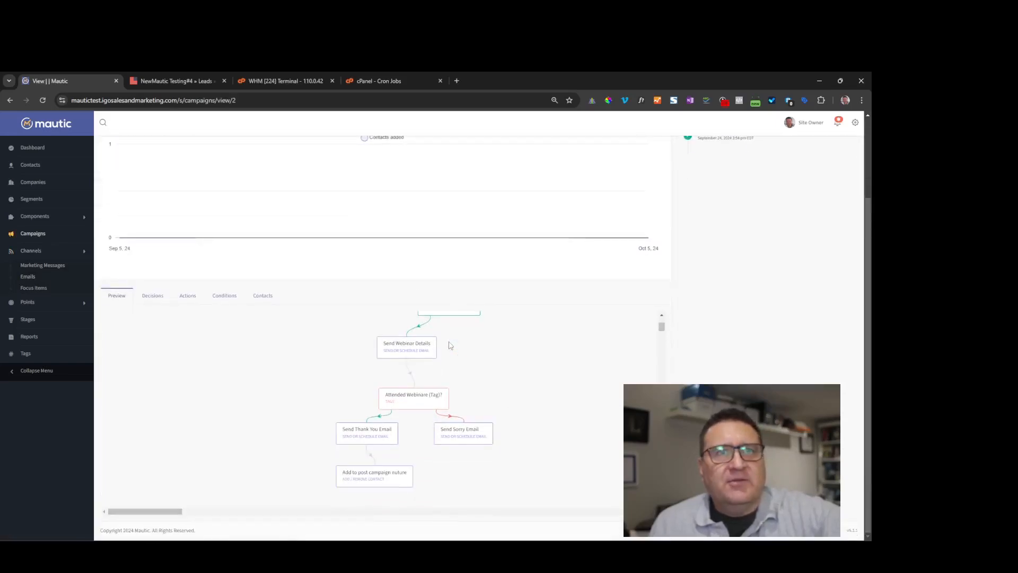
scroll(450, 342, "up", 2)
scroll(456, 339, "down", 1)
scroll(496, 347, "up", 1)
scroll(708, 228, "up", 2)
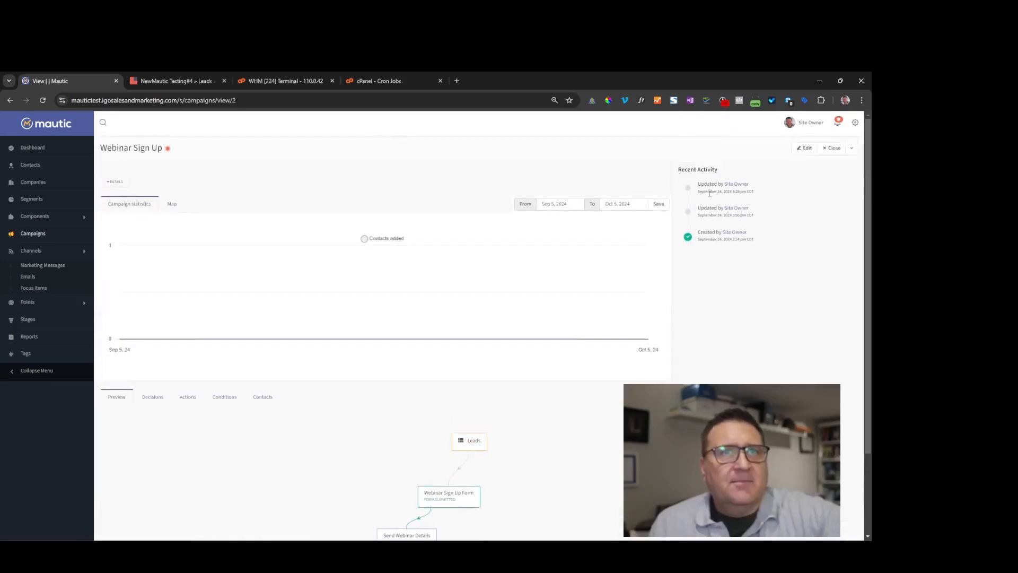
left_click(804, 149)
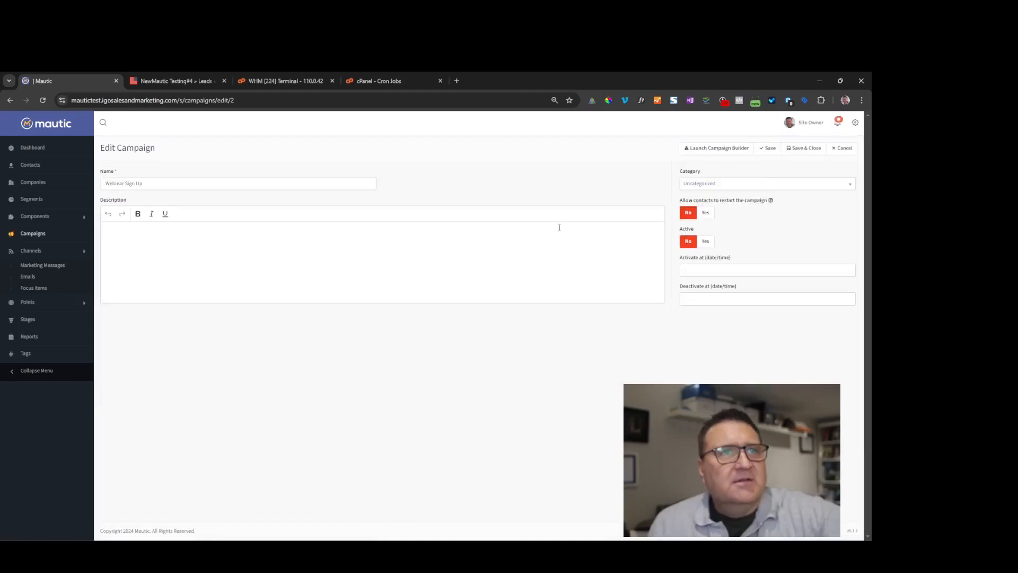
- Launch the Webinar Sign Up campaign builder and review its nodes from Leads through the attendance decision
left_click(723, 148)
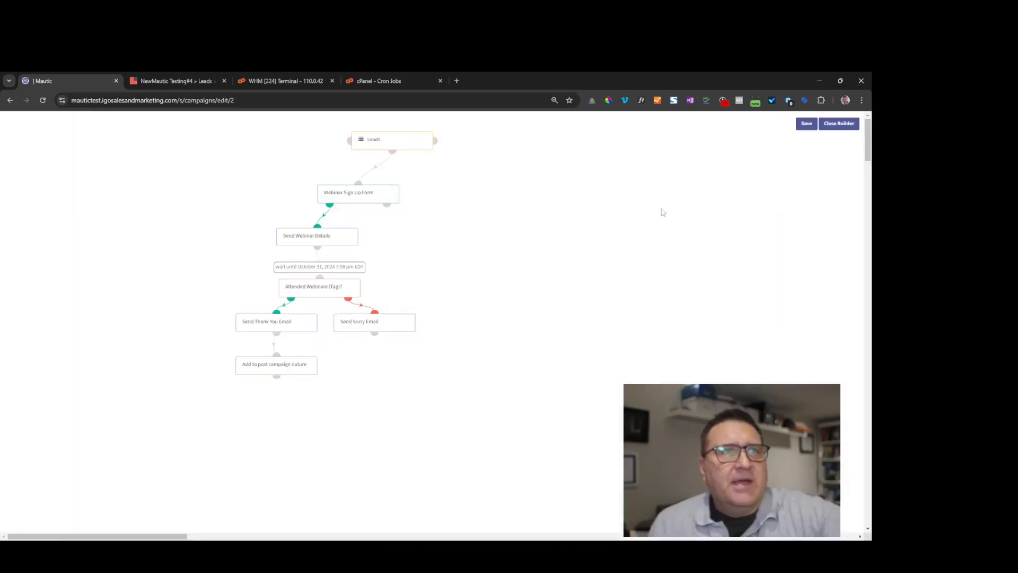
mouse_move(391, 147)
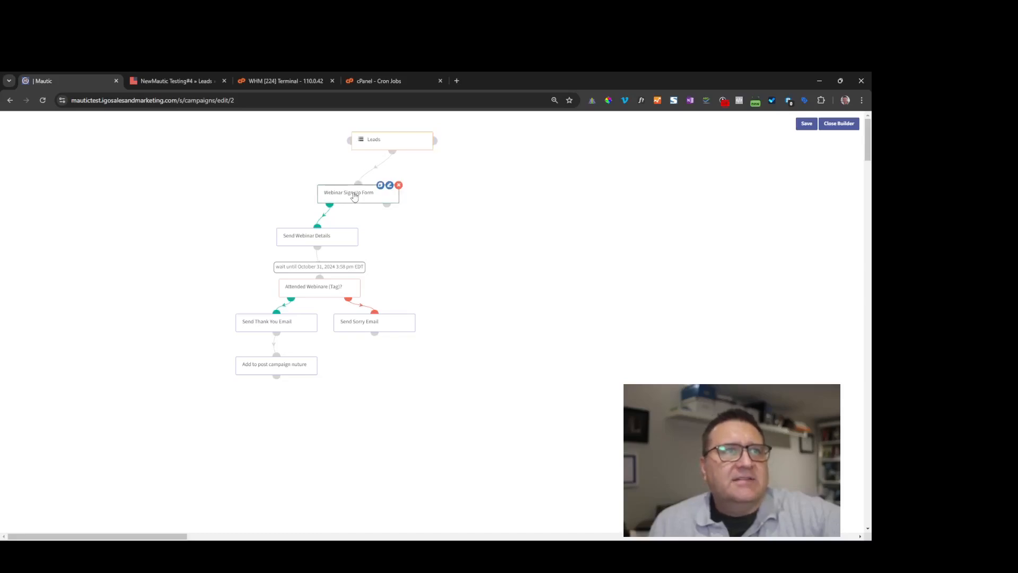
mouse_move(373, 198)
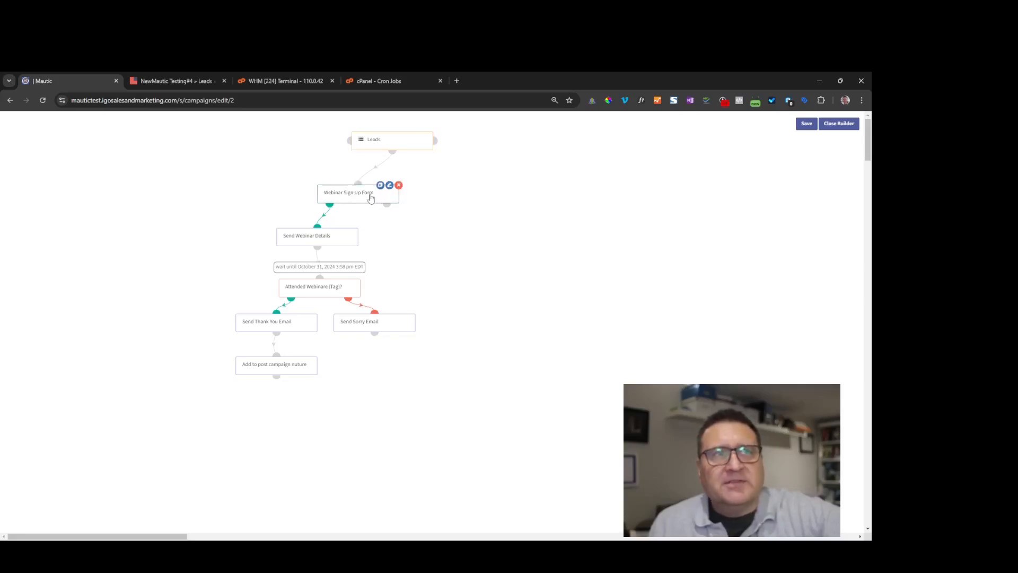
mouse_move(309, 232)
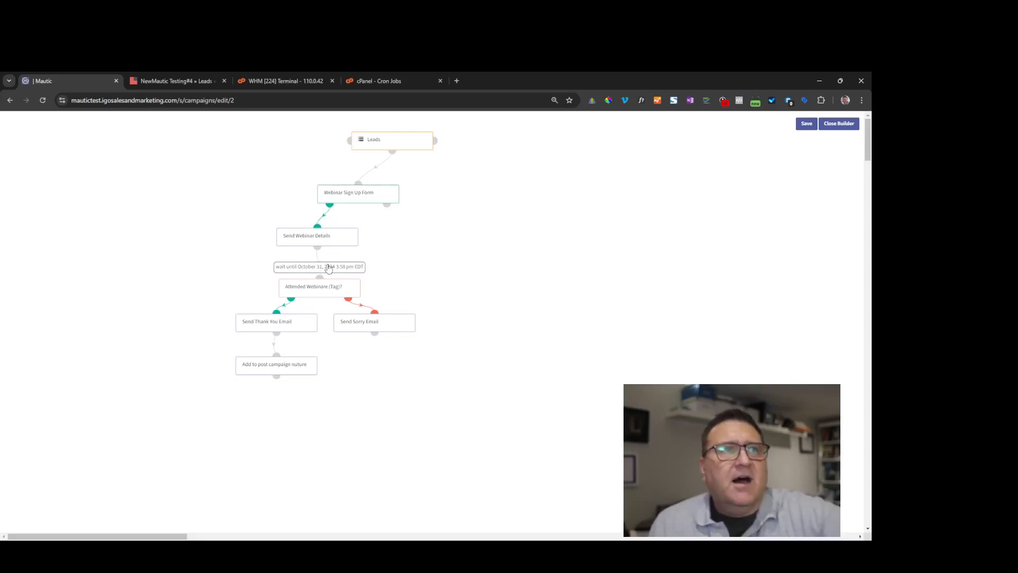
mouse_move(314, 295)
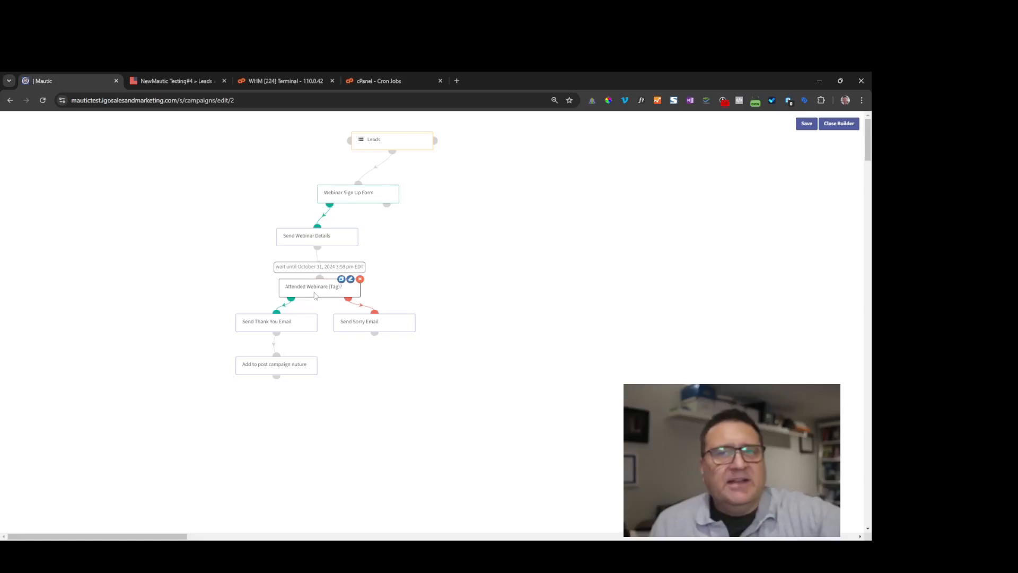